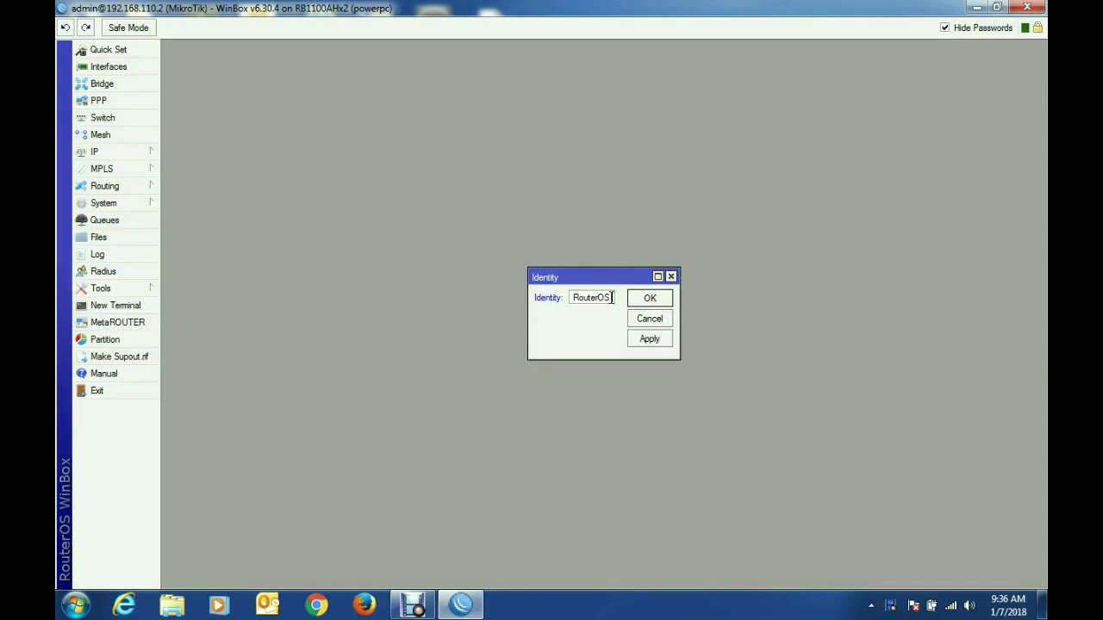
Step: Rename the router identity to 'RouterOS (NAS)' and apply it
type("NAS")
left_click(652, 339)
left_click(651, 298)
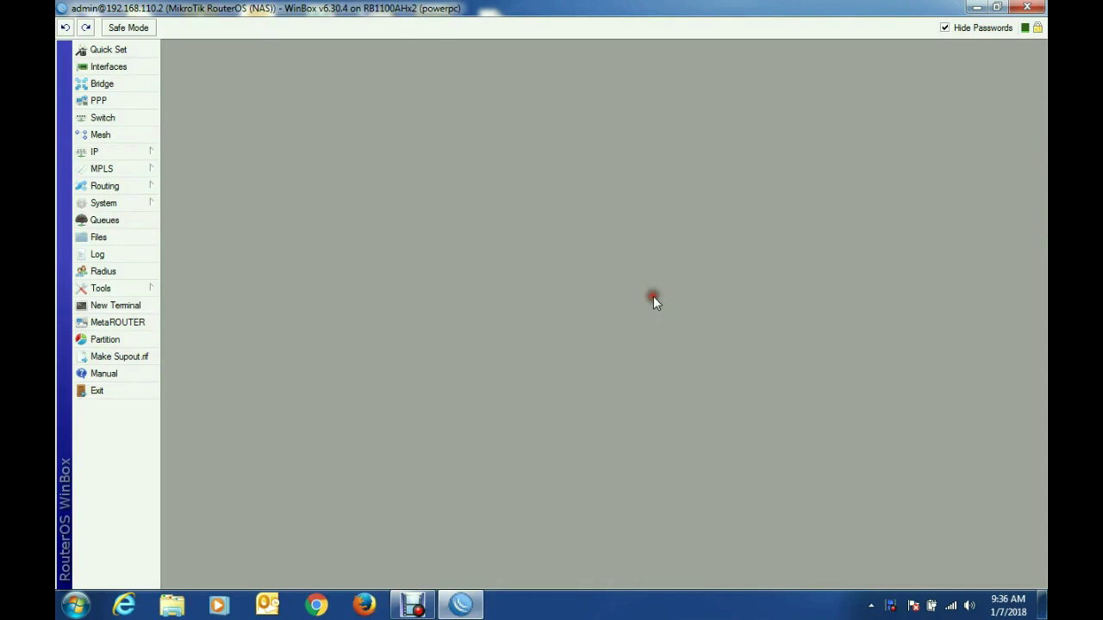
Step: Inspect the 192.168.110.2/28 address entry on ether1 in the IP address list
left_click(143, 153)
left_click(216, 182)
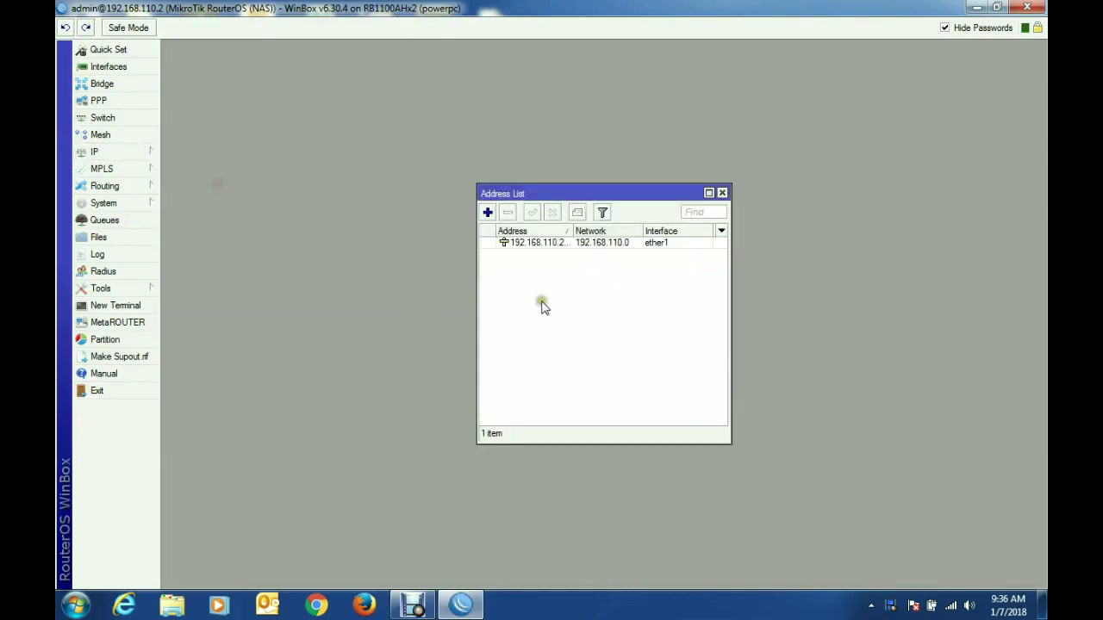
left_click(567, 245)
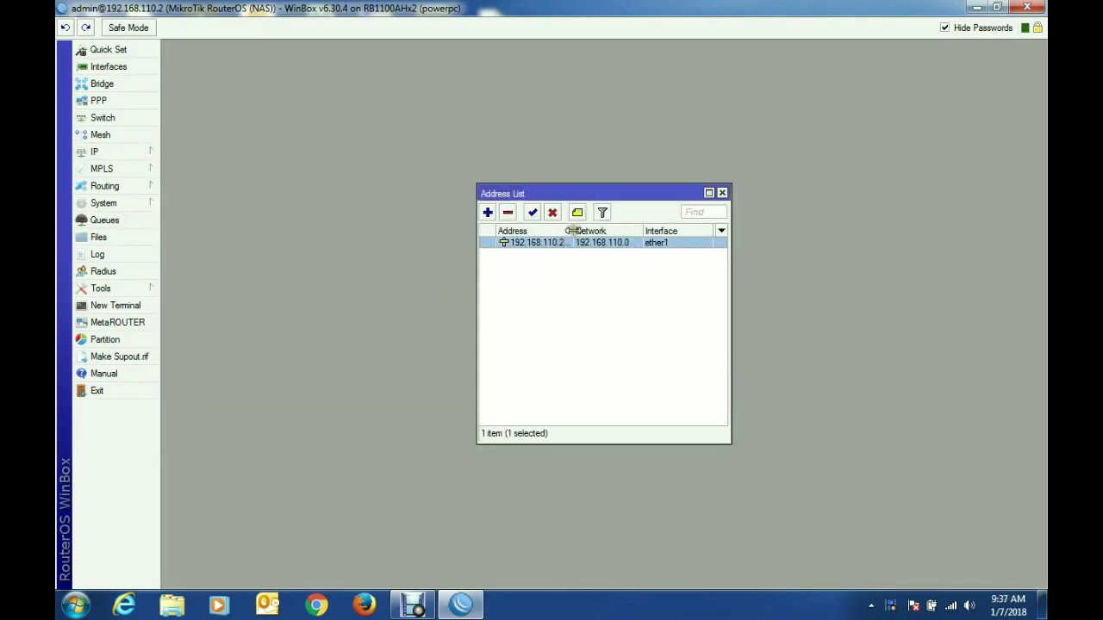
double_click(563, 243)
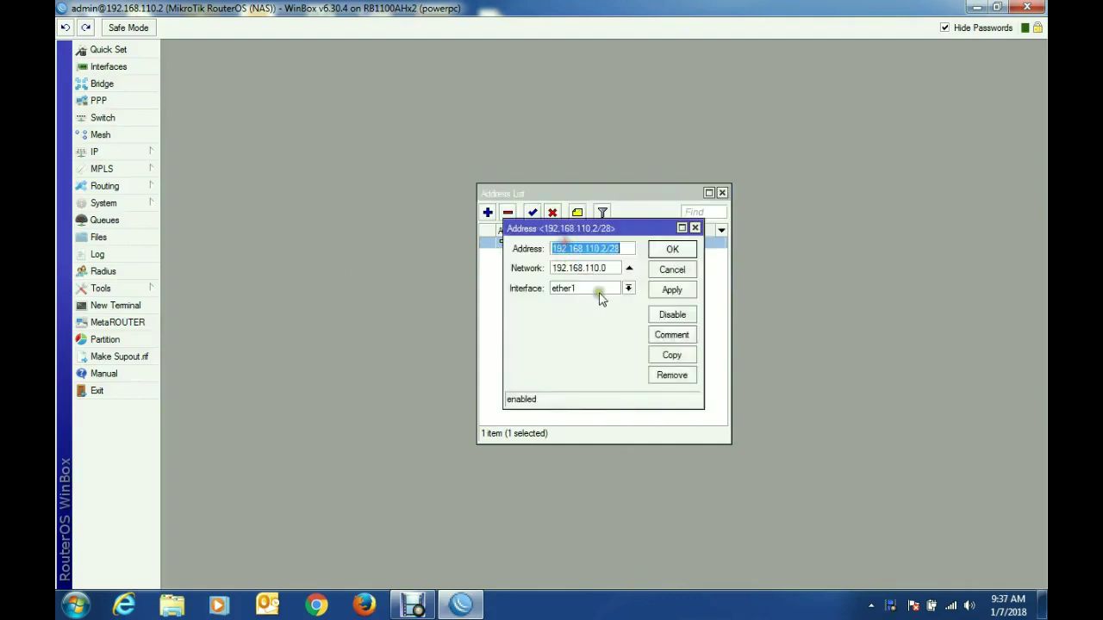
left_click(695, 228)
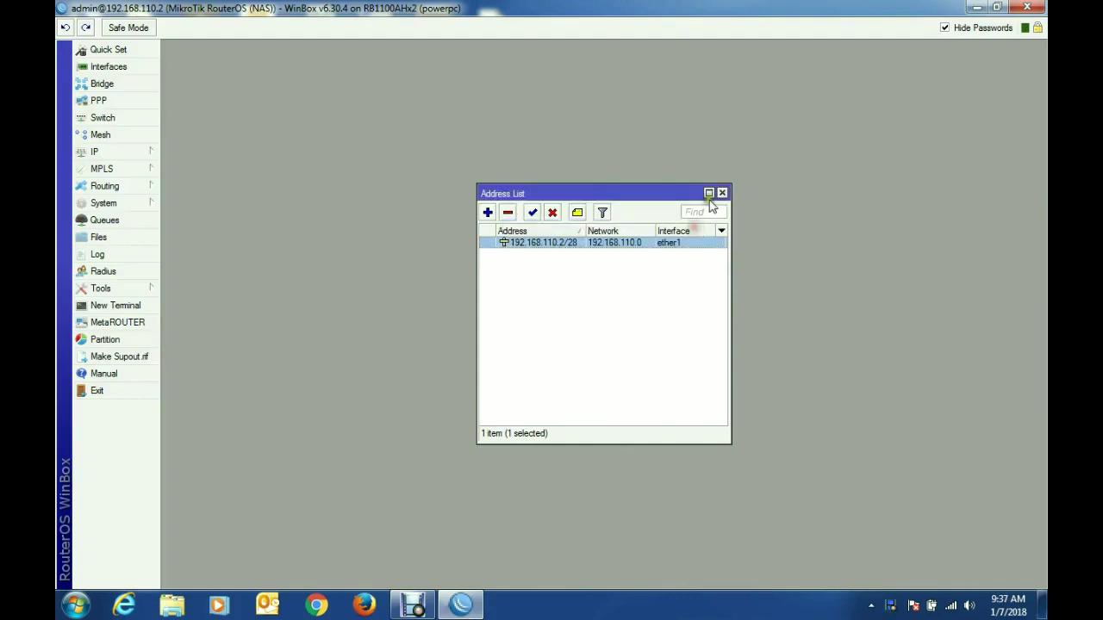
left_click(722, 193)
Step: Replace the DNS server with 8.8.8.8, add 8.8.4.4 as a second server, and apply
left_click(137, 153)
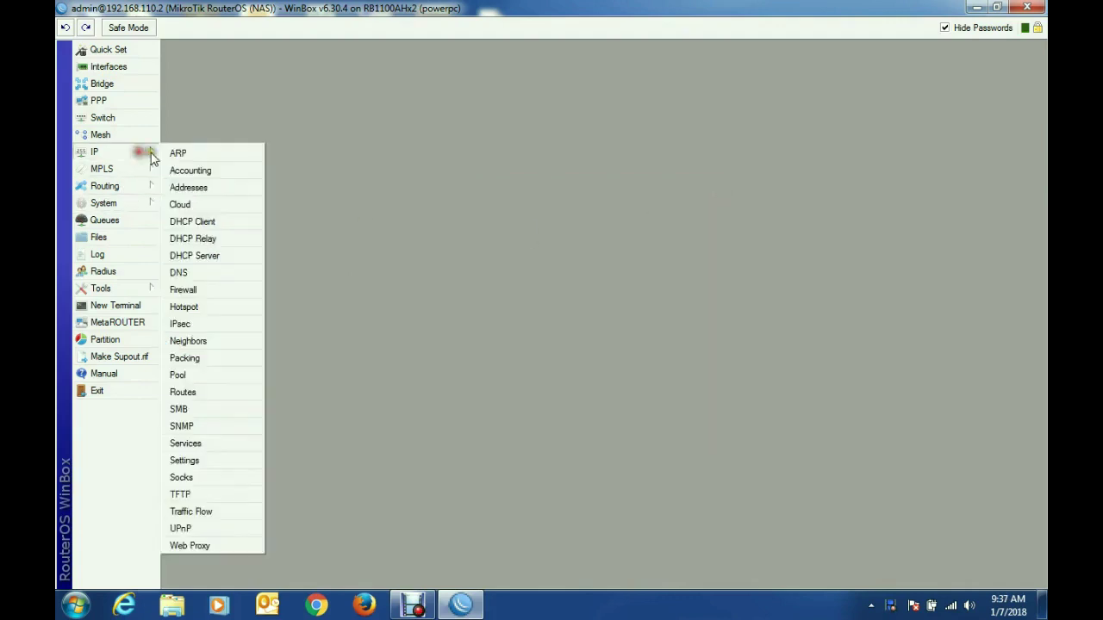
left_click(226, 272)
double_click(603, 234)
type("8.8.8.8")
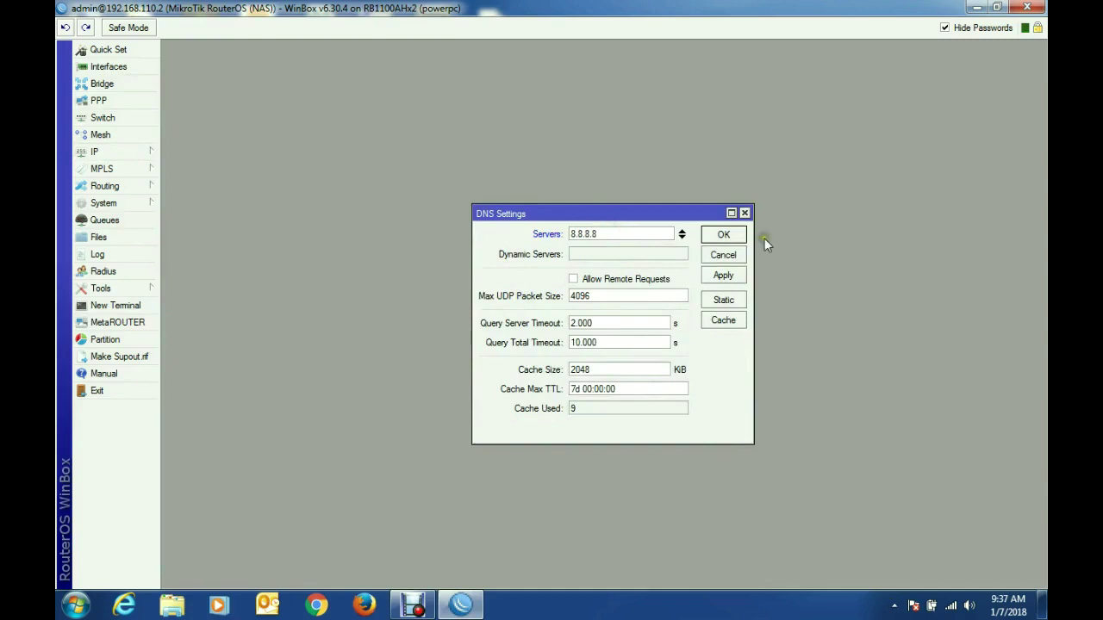
left_click(682, 237)
type("8.8.4.4")
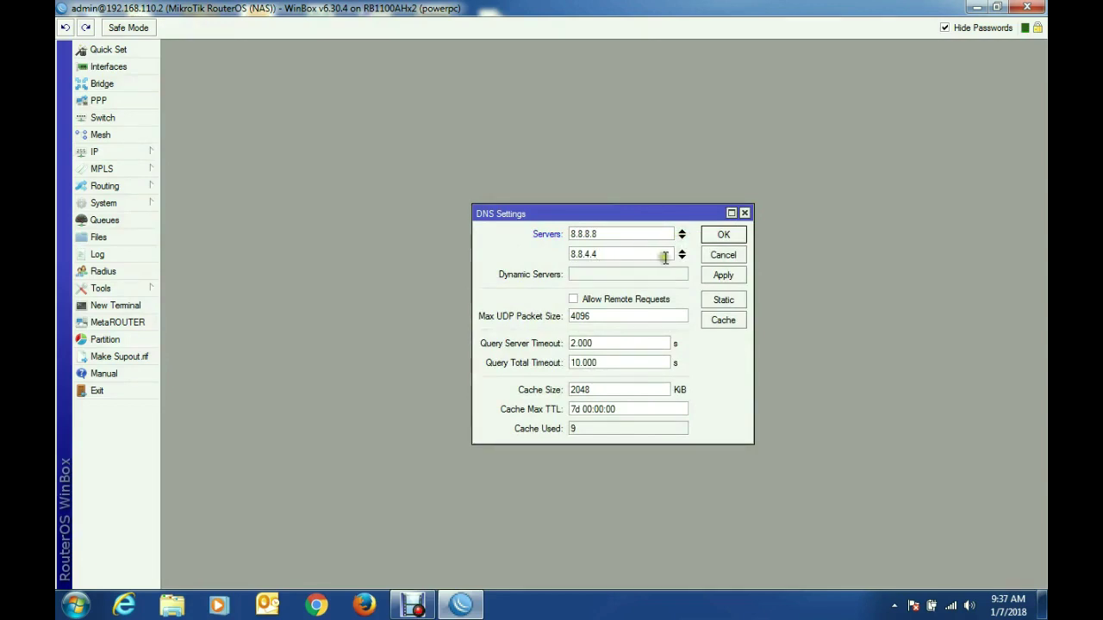
left_click(729, 276)
left_click(723, 235)
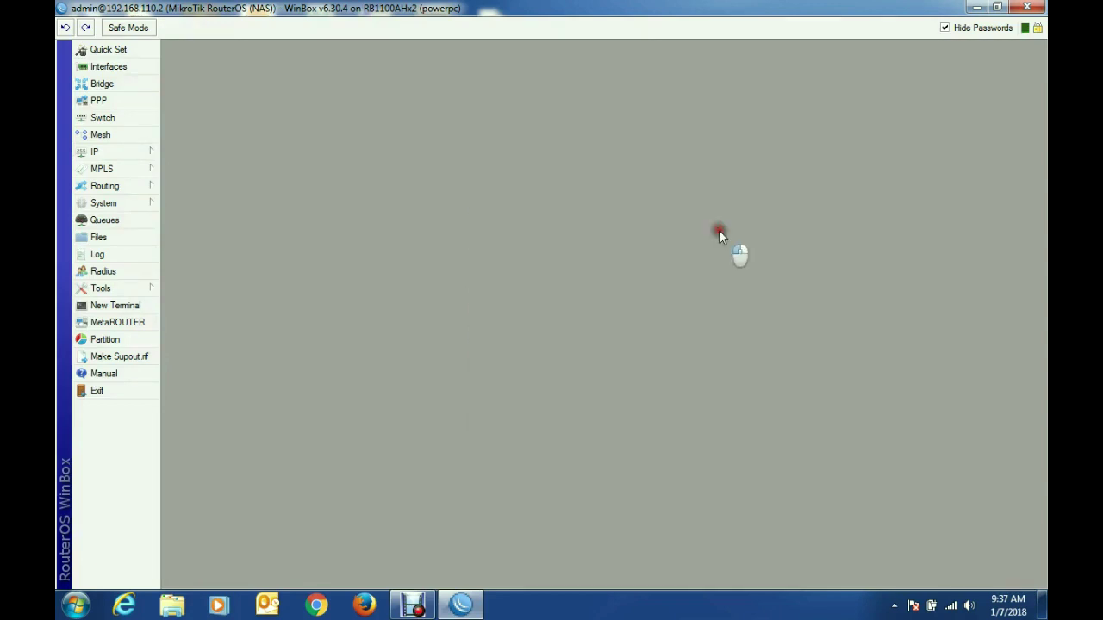
Step: Add a route with destination 0.0.0.0/0 and gateway 192.168.110.1, then close the Route List
left_click(130, 151)
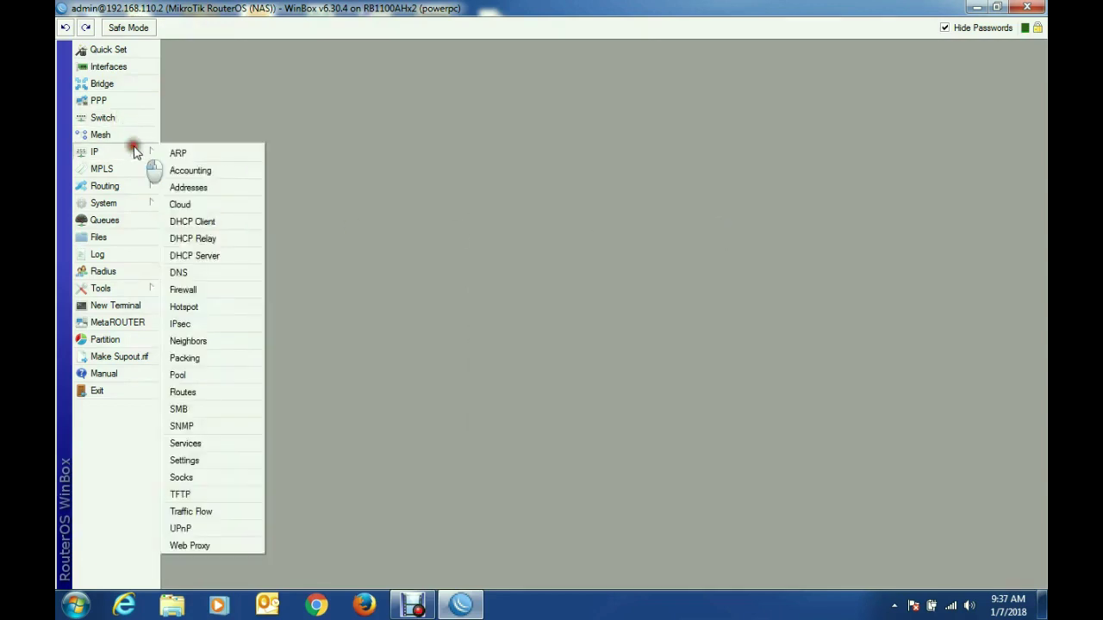
left_click(210, 392)
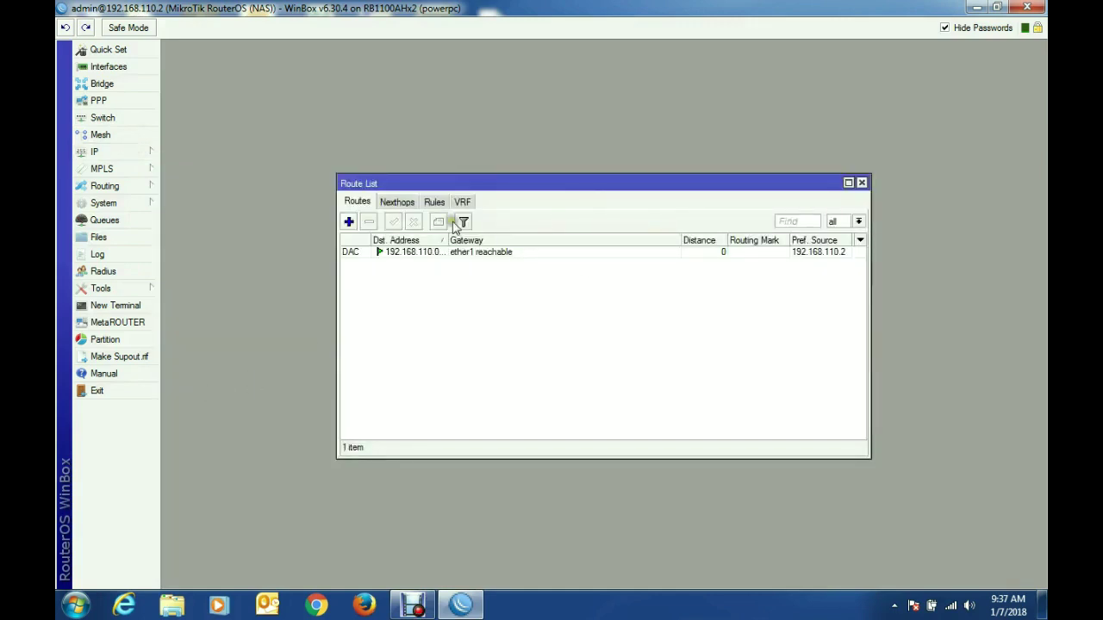
left_click(349, 223)
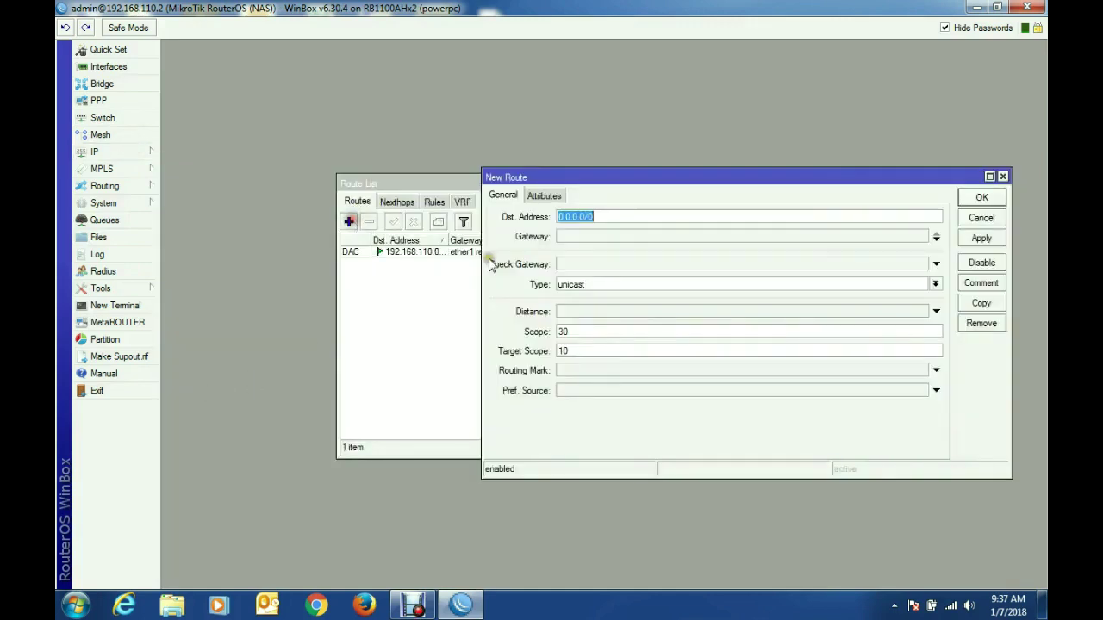
left_click(609, 236)
type("0.0.0.0")
left_click_drag(599, 238, 536, 264)
type("192.168.110.1")
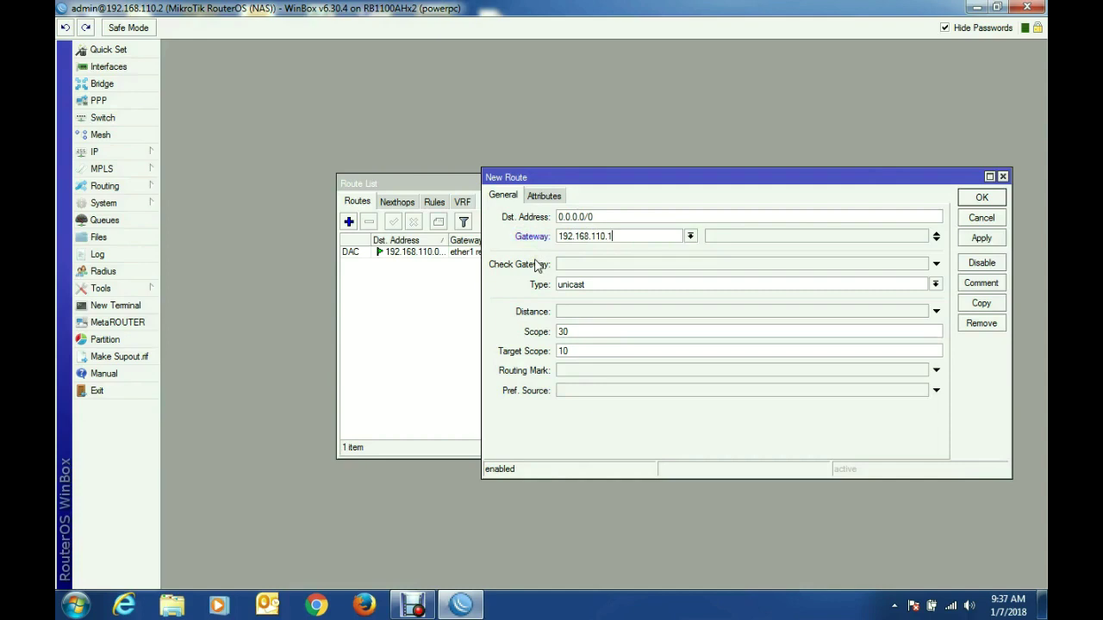
left_click(985, 238)
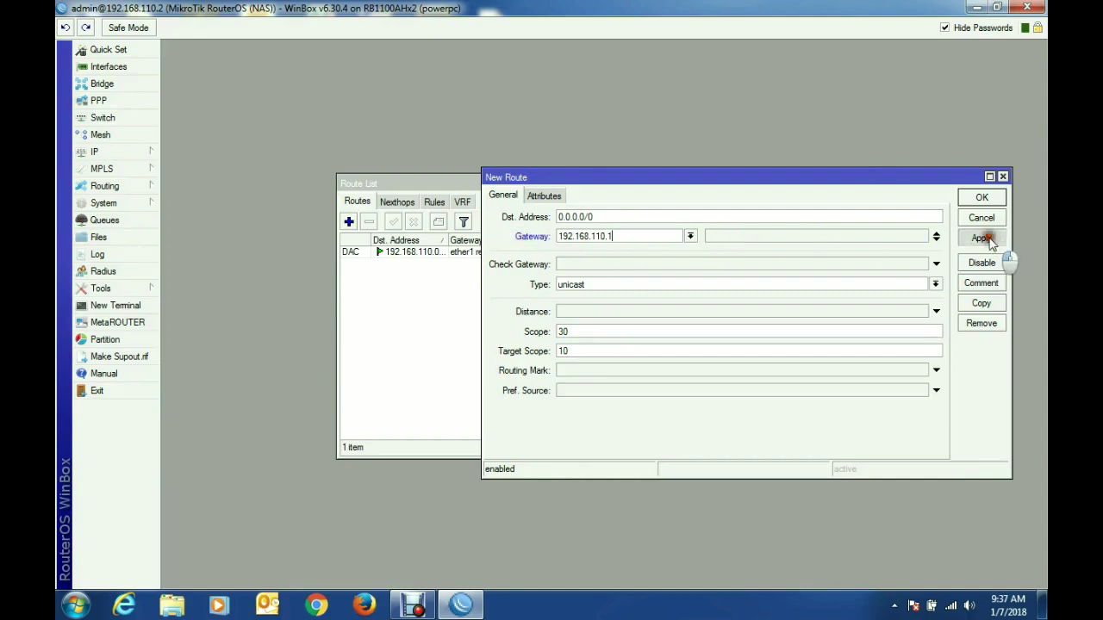
left_click(981, 198)
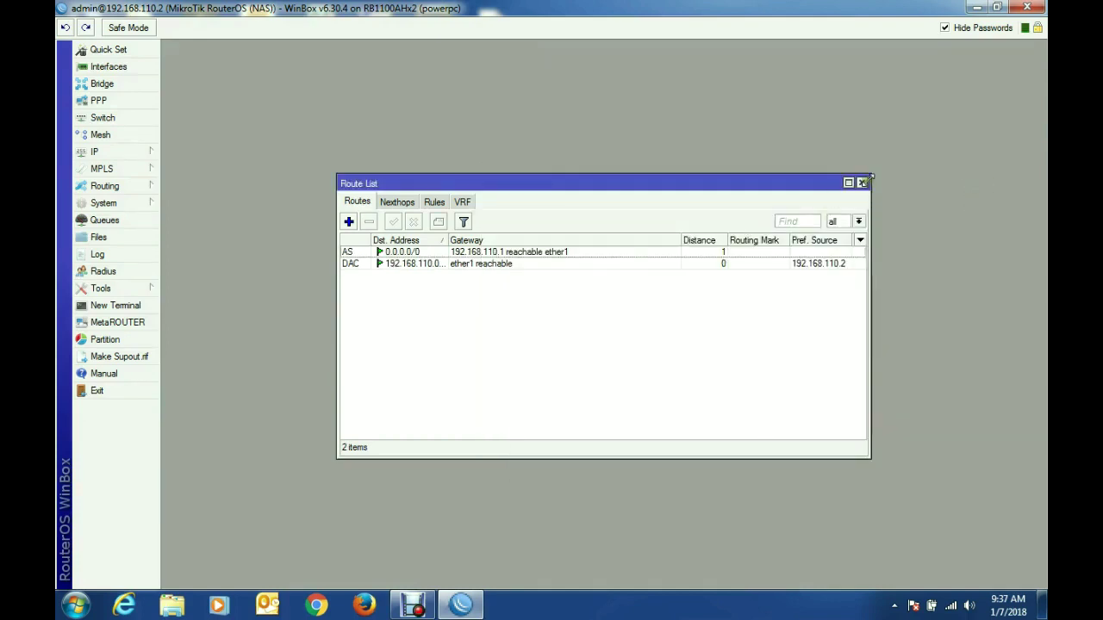
left_click(861, 184)
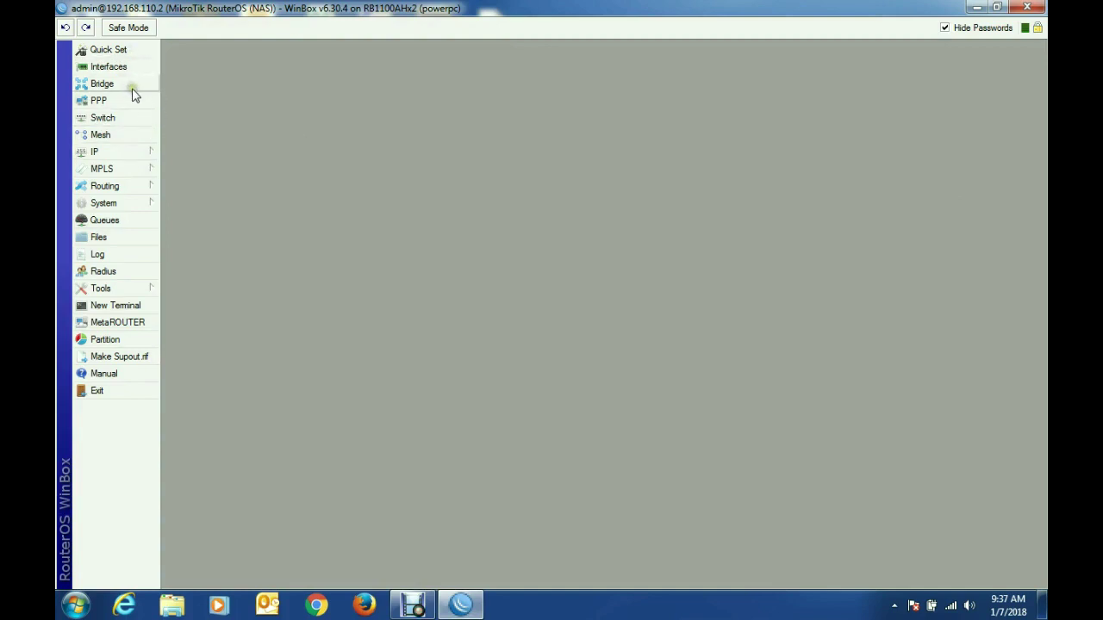
Step: Start Hotspot Setup on ether2 with local network address 192.168.10.1/24
left_click(130, 153)
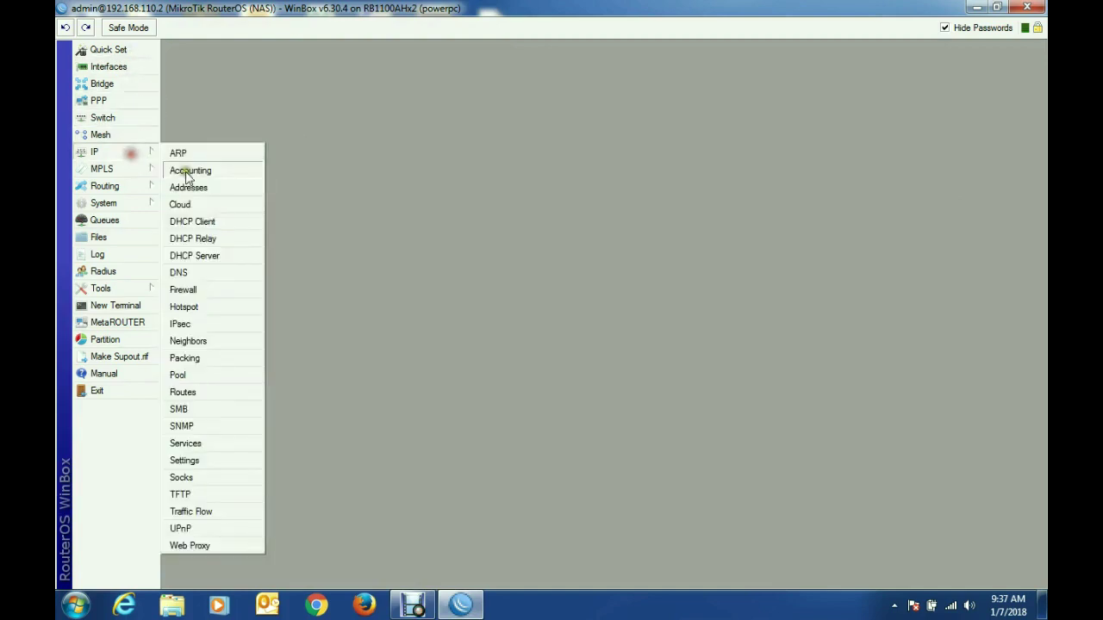
left_click(193, 308)
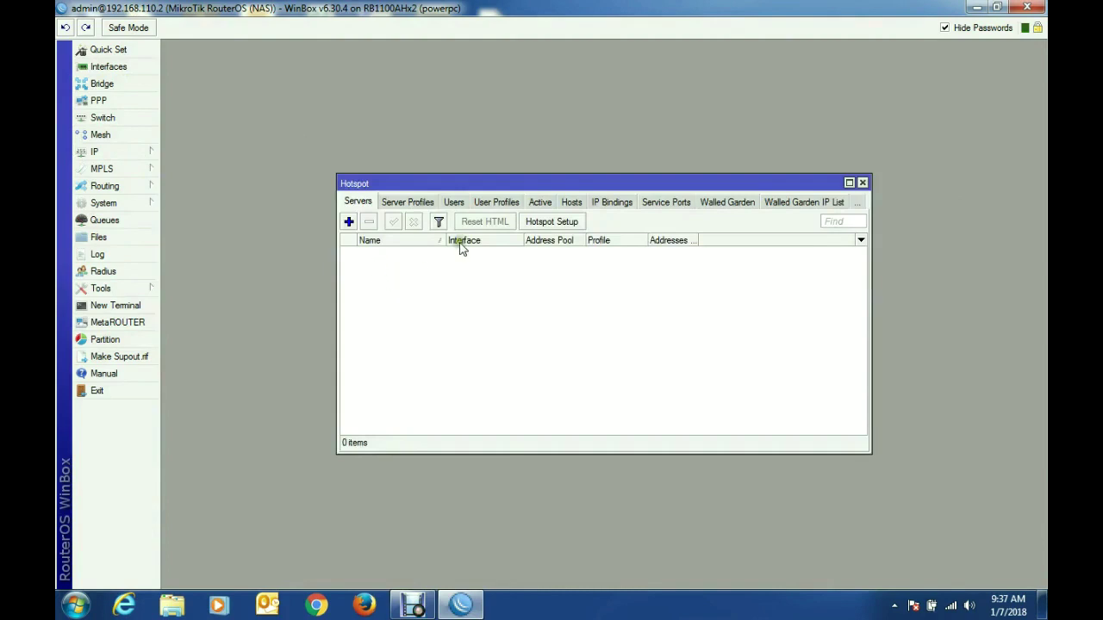
left_click(555, 222)
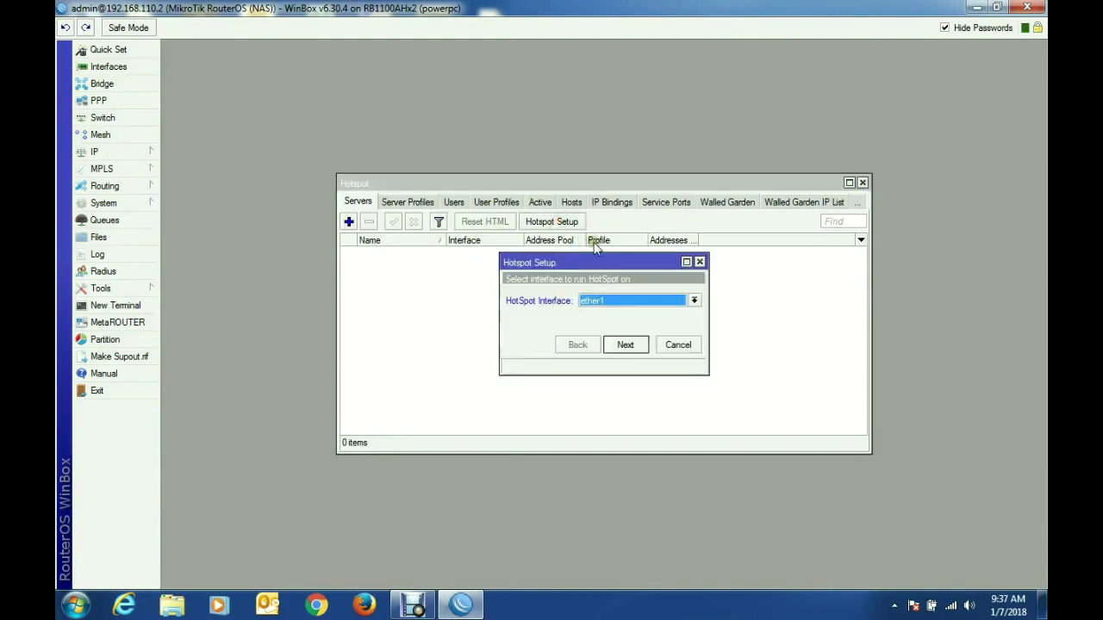
left_click(695, 302)
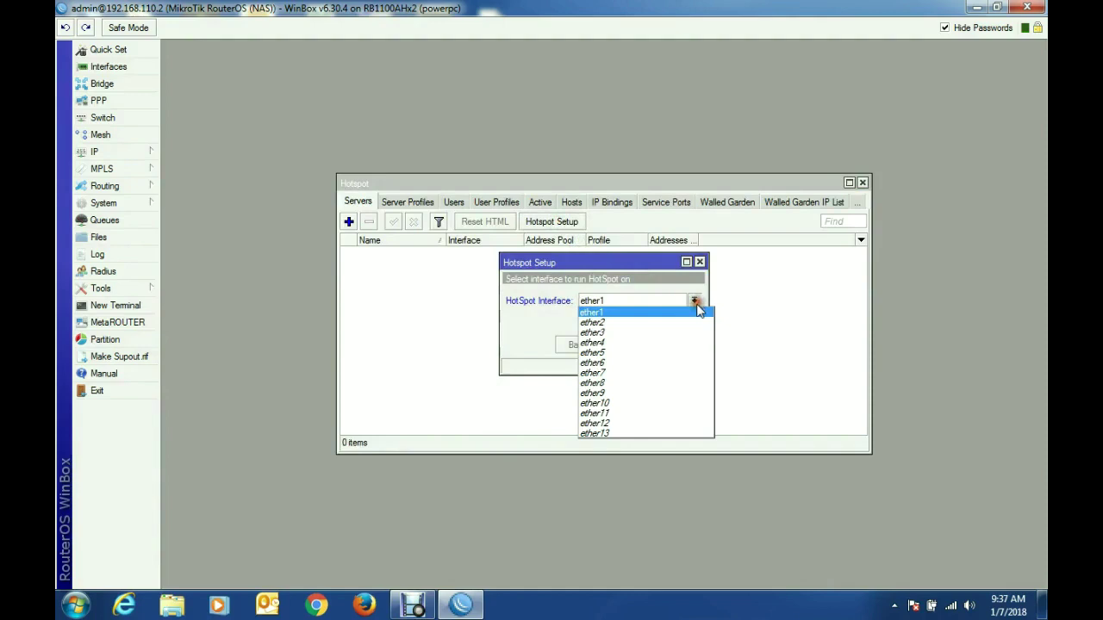
left_click(675, 323)
left_click(627, 345)
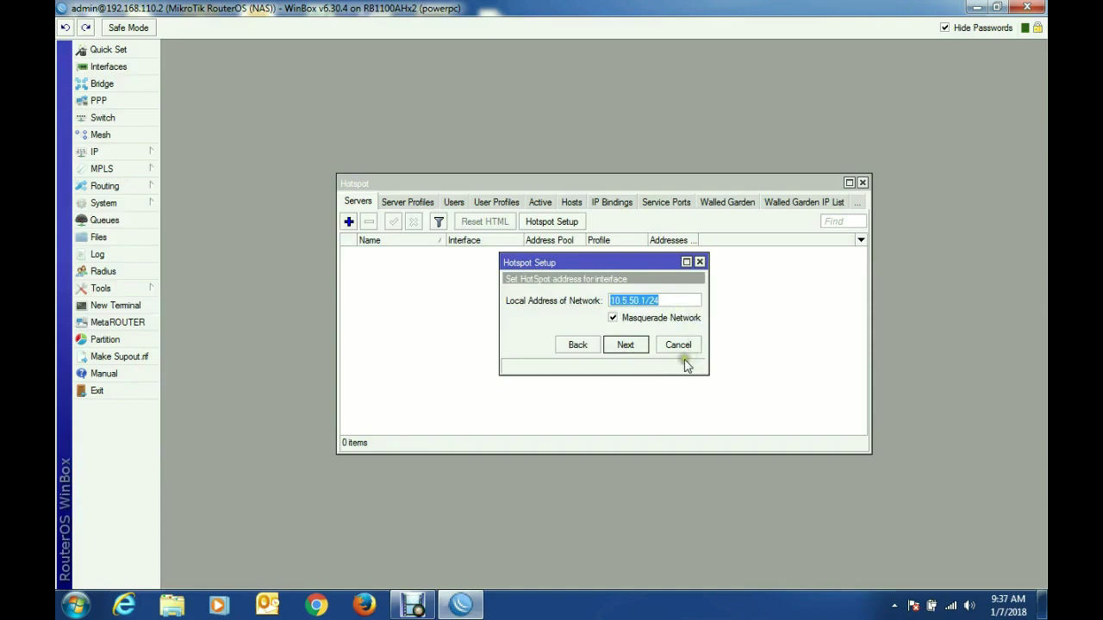
type("192")
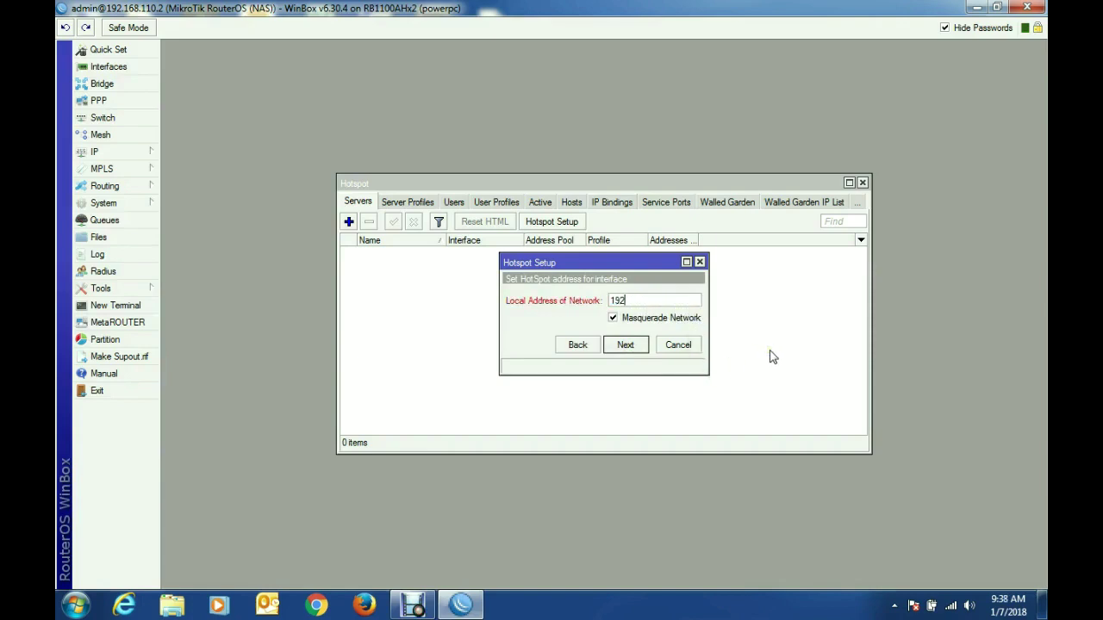
type(".168.10.1/24")
left_click(628, 344)
Step: Accept the default pool, no SSL/SMTP, DNS 8.8.8.8/8.8.4.4, name systemzone.mk, set the user password
left_click(629, 345)
left_click(628, 344)
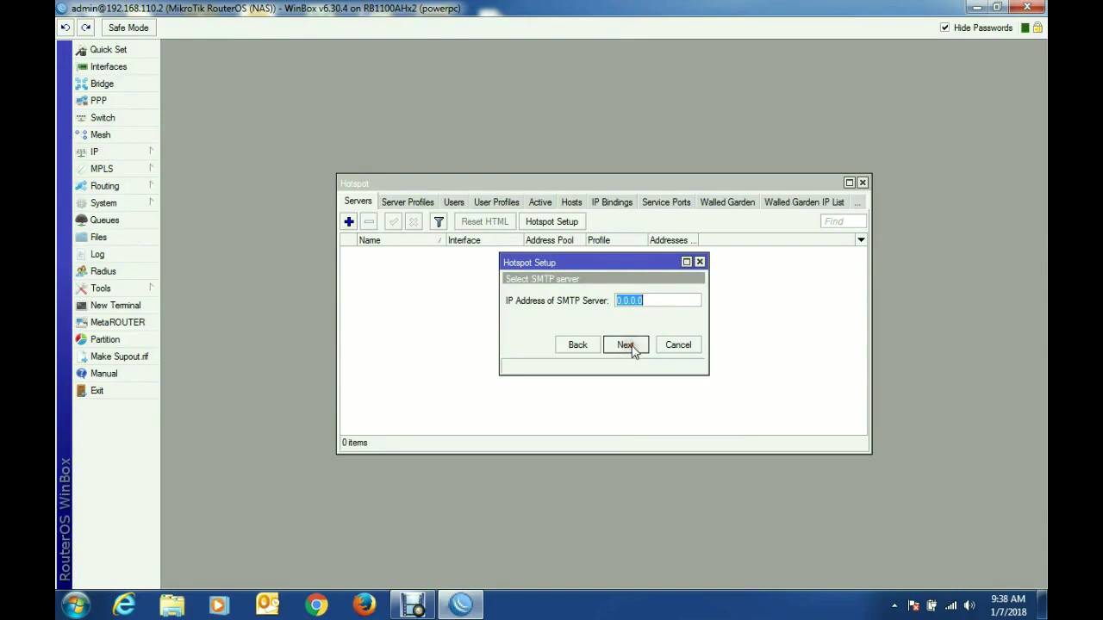
left_click(628, 344)
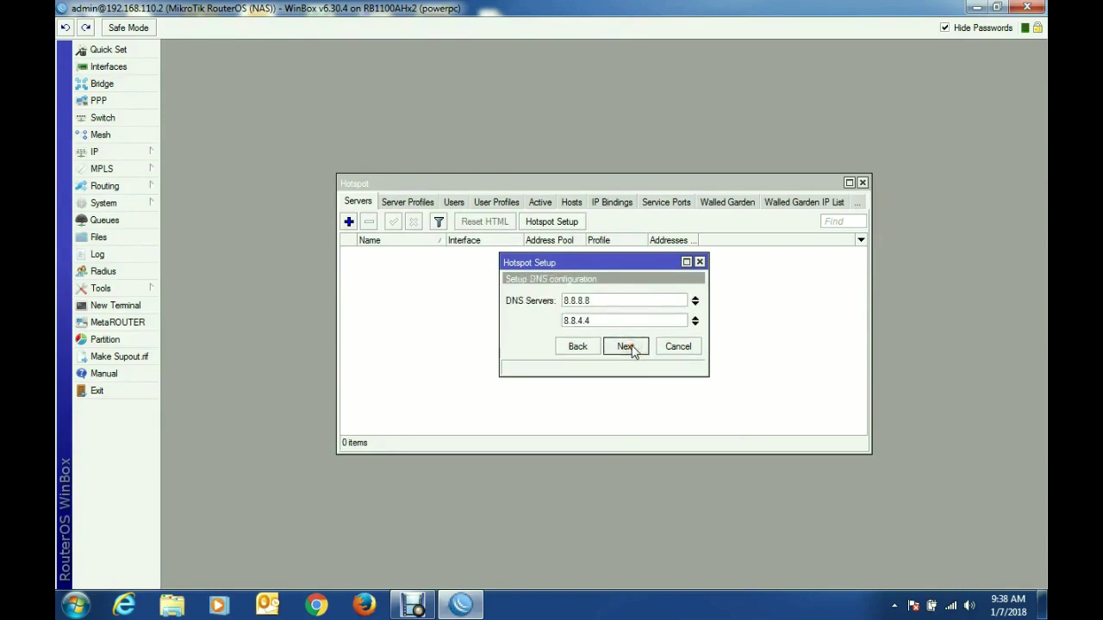
left_click(628, 346)
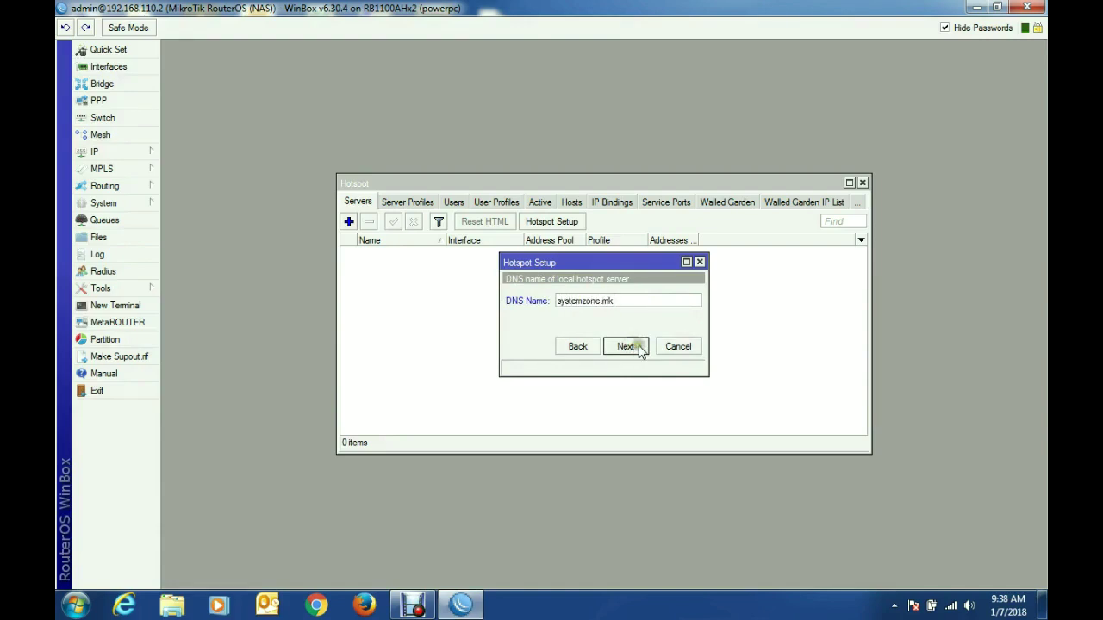
left_click(627, 346)
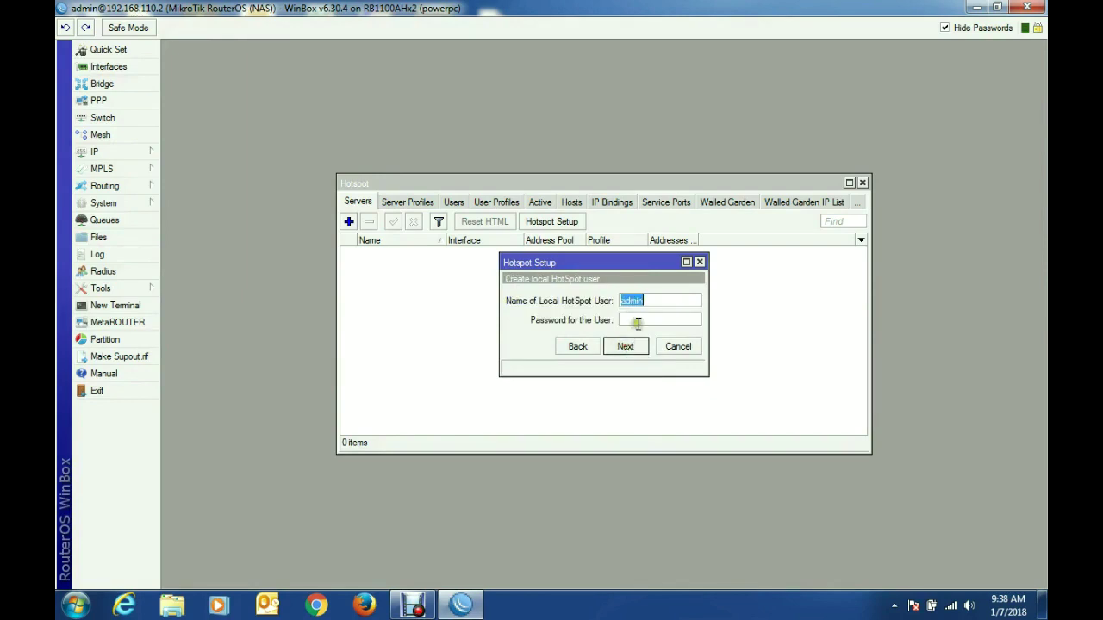
left_click(639, 322)
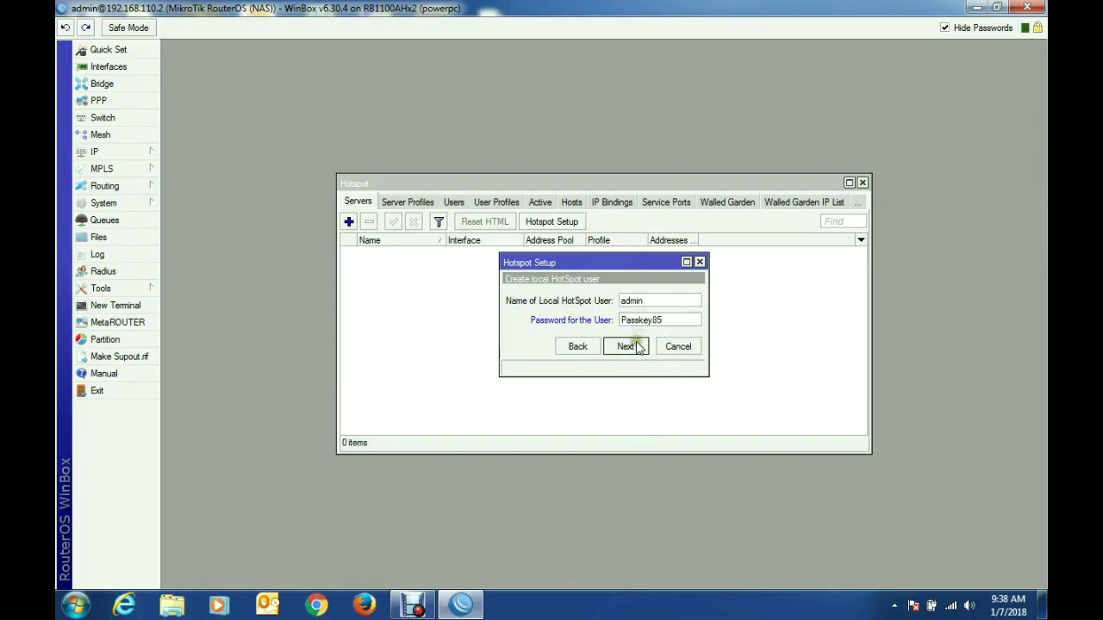
left_click(626, 347)
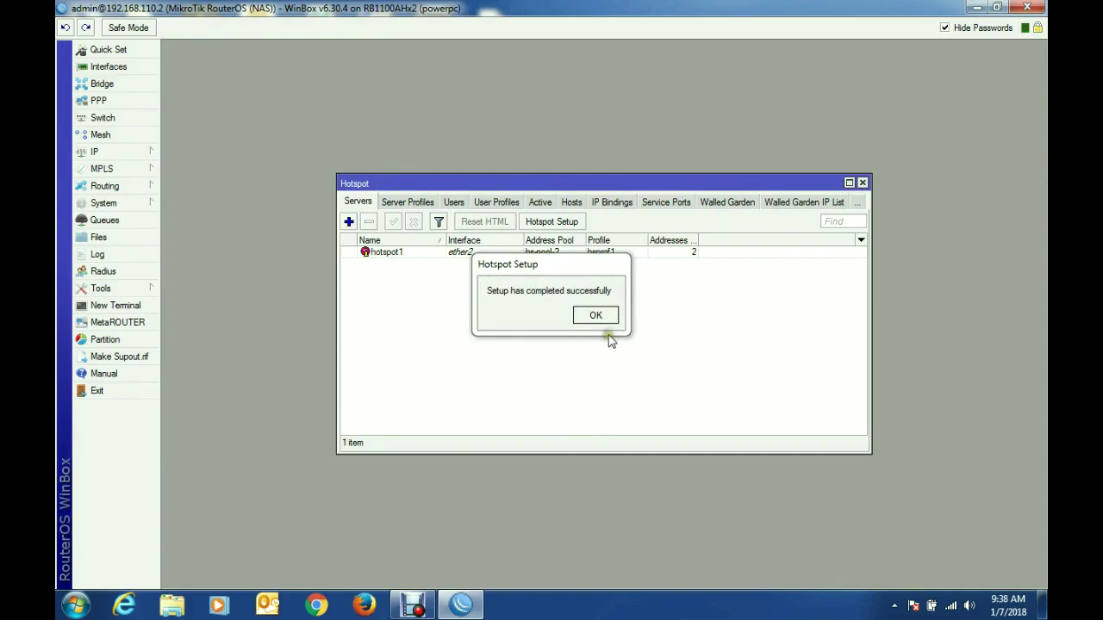
left_click(598, 316)
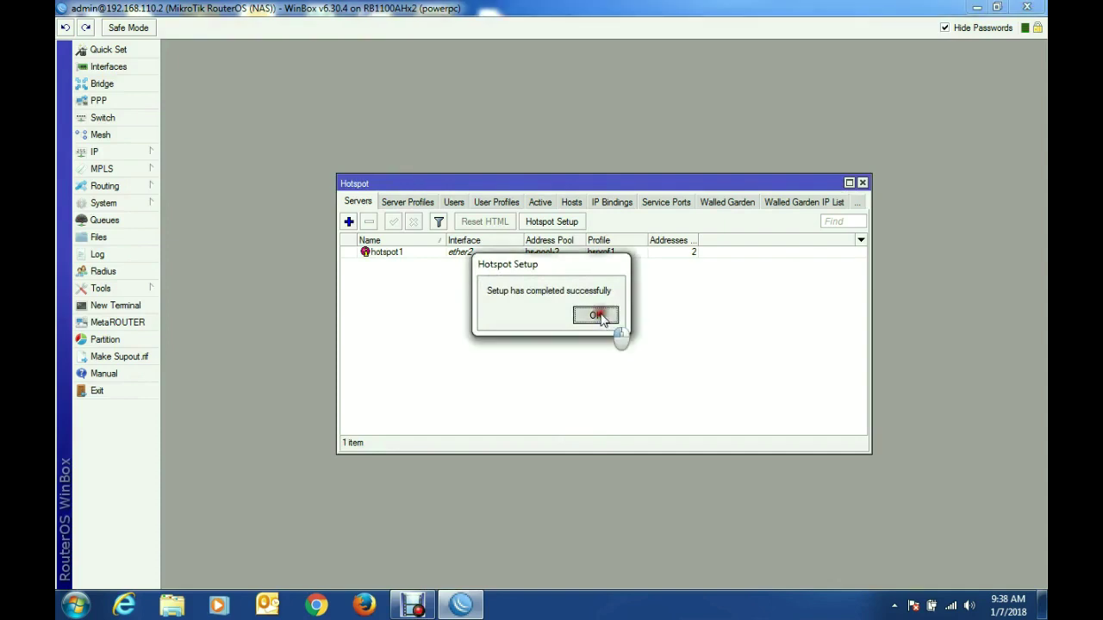
left_click(863, 183)
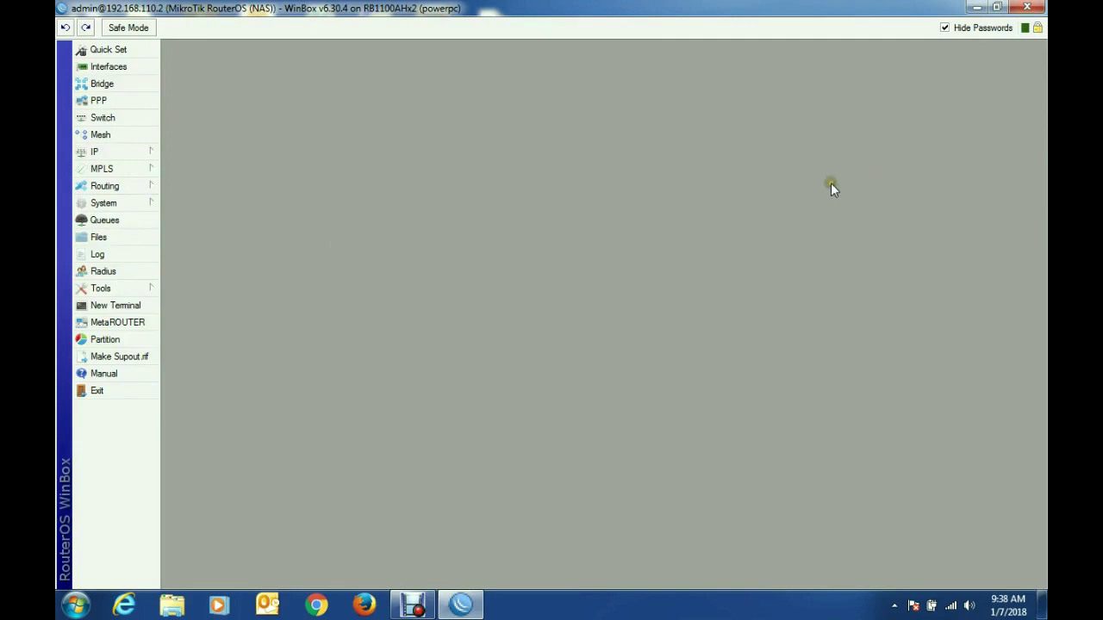
Step: Edit the hsprof1 profile's login options: turn off cookie login and turn on HTTPS
left_click(143, 151)
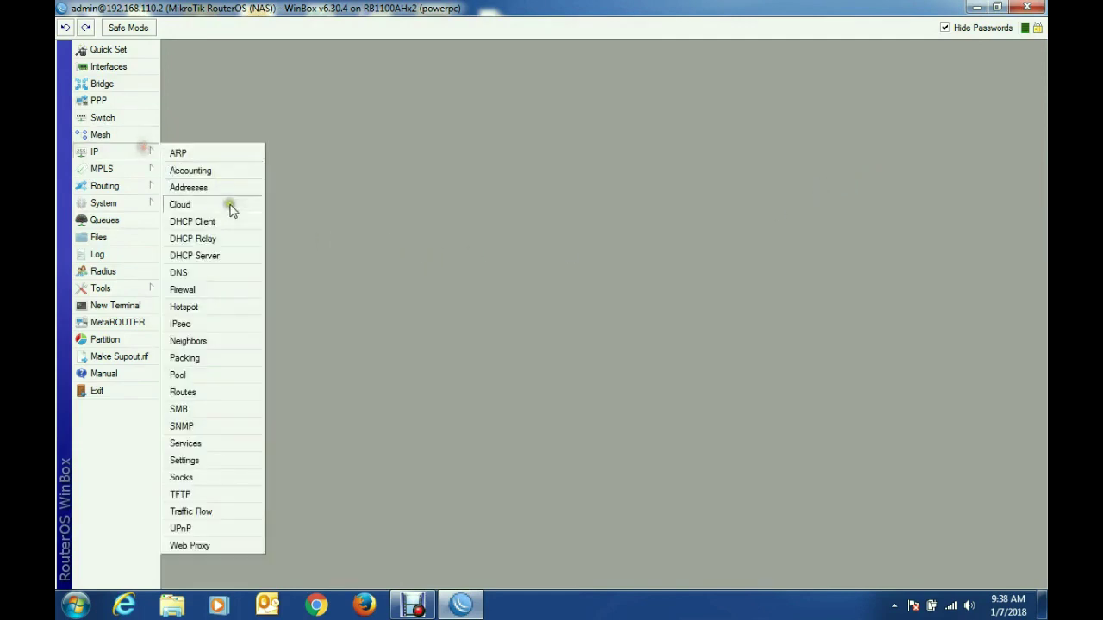
left_click(227, 312)
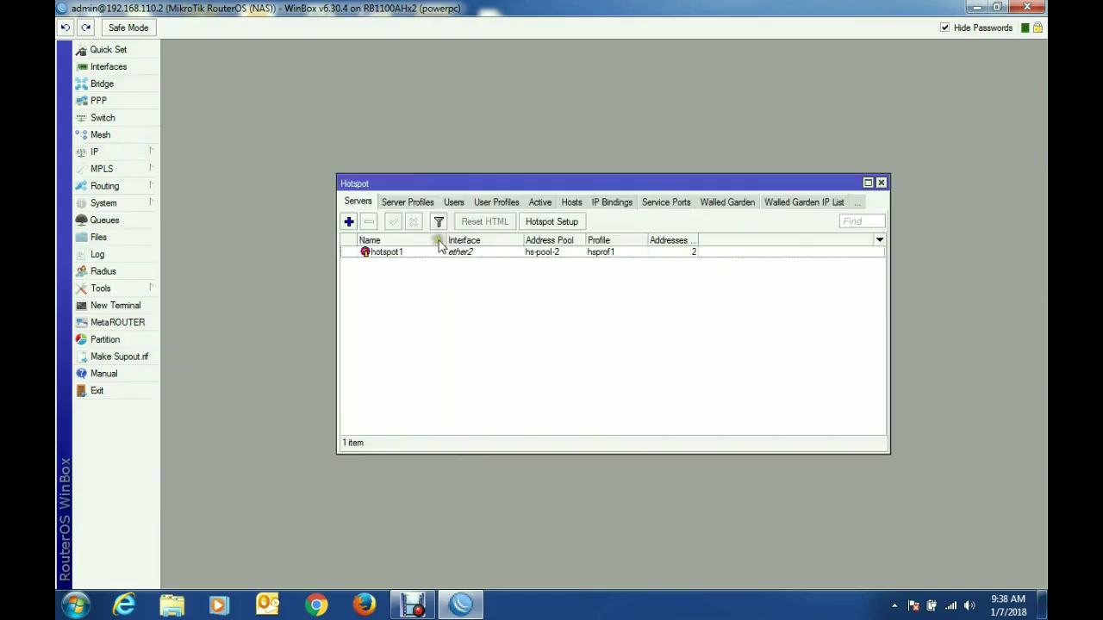
left_click(407, 204)
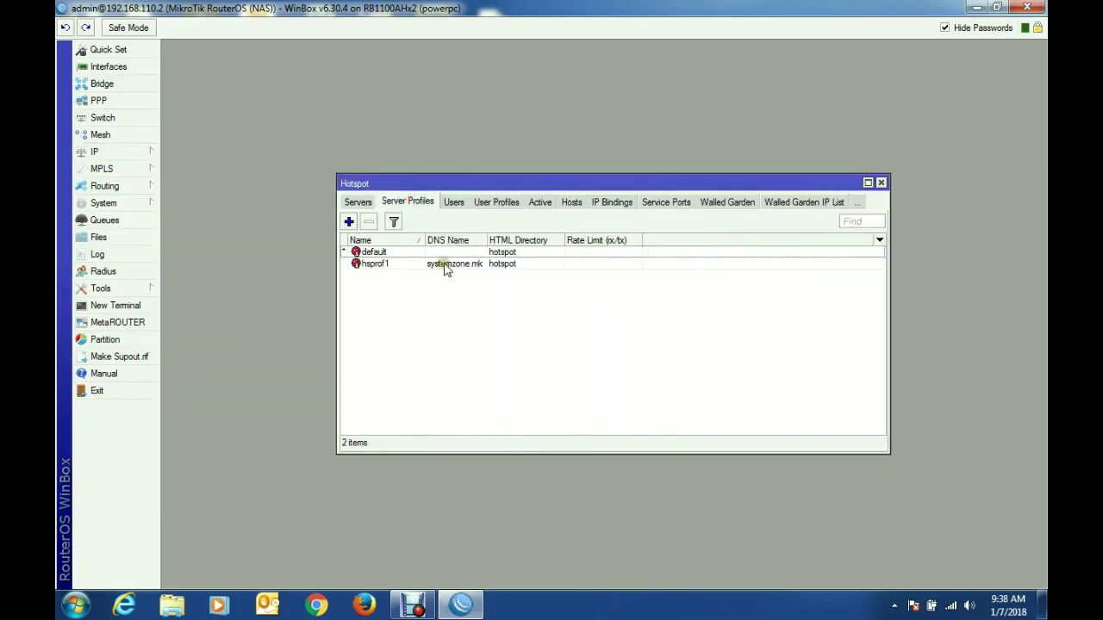
double_click(445, 267)
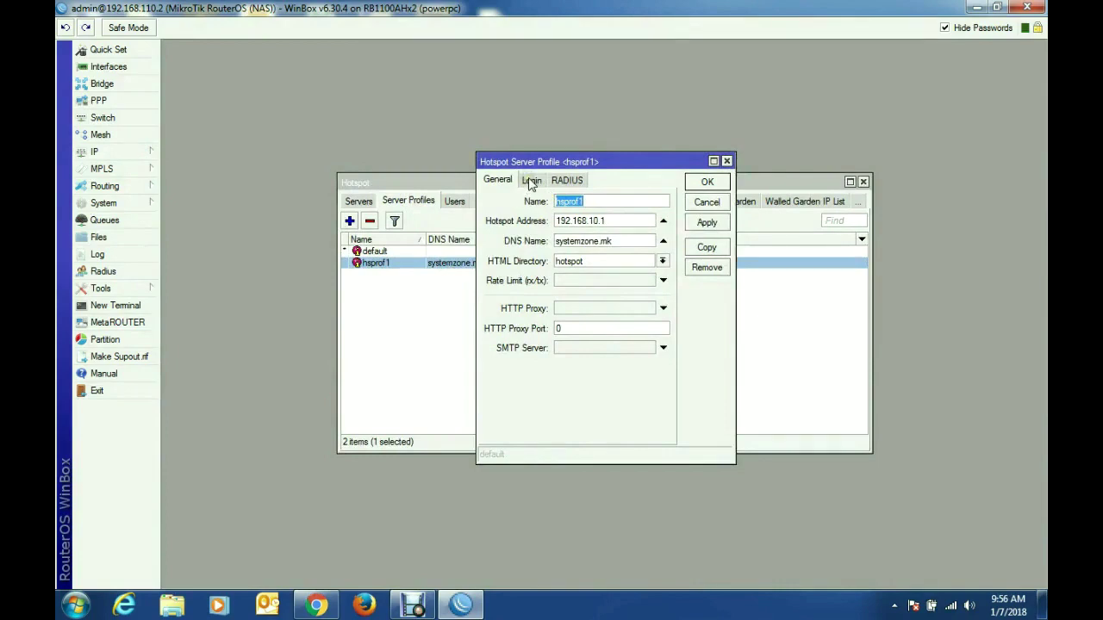
left_click(531, 183)
left_click(585, 213)
left_click(585, 227)
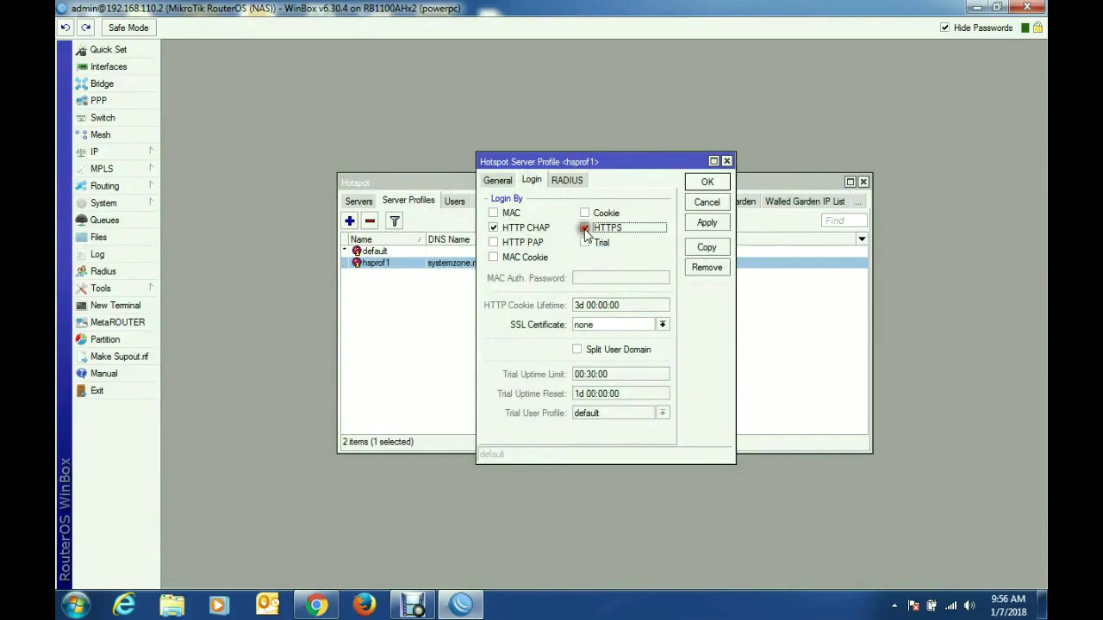
left_click(494, 242)
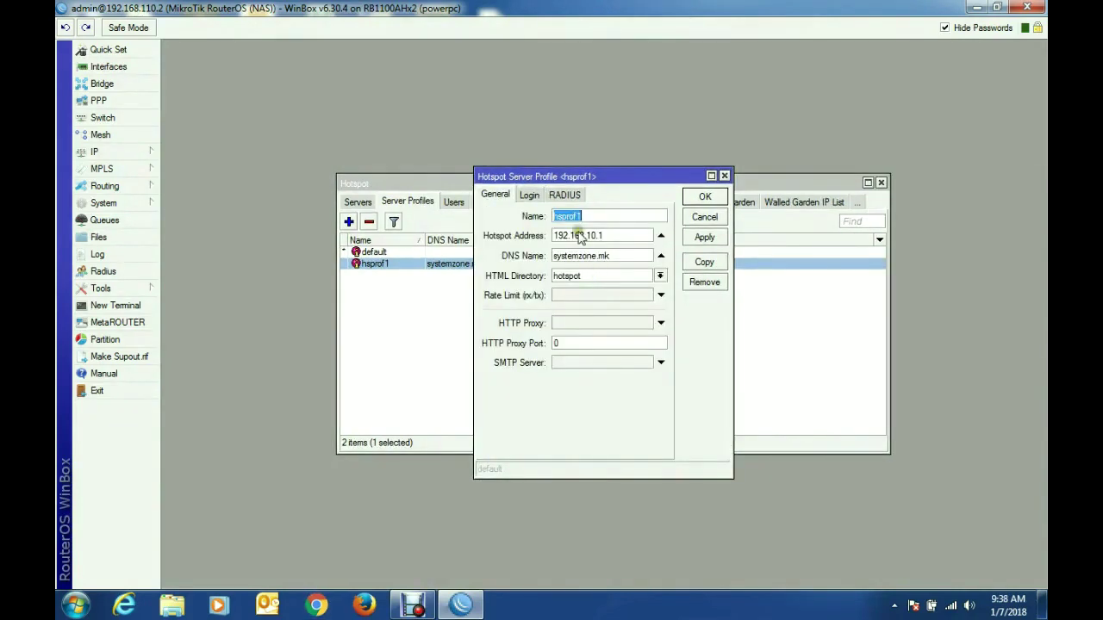
Step: Enable Use RADIUS on hsprof1, save the profile, and close the Hotspot window
left_click(565, 198)
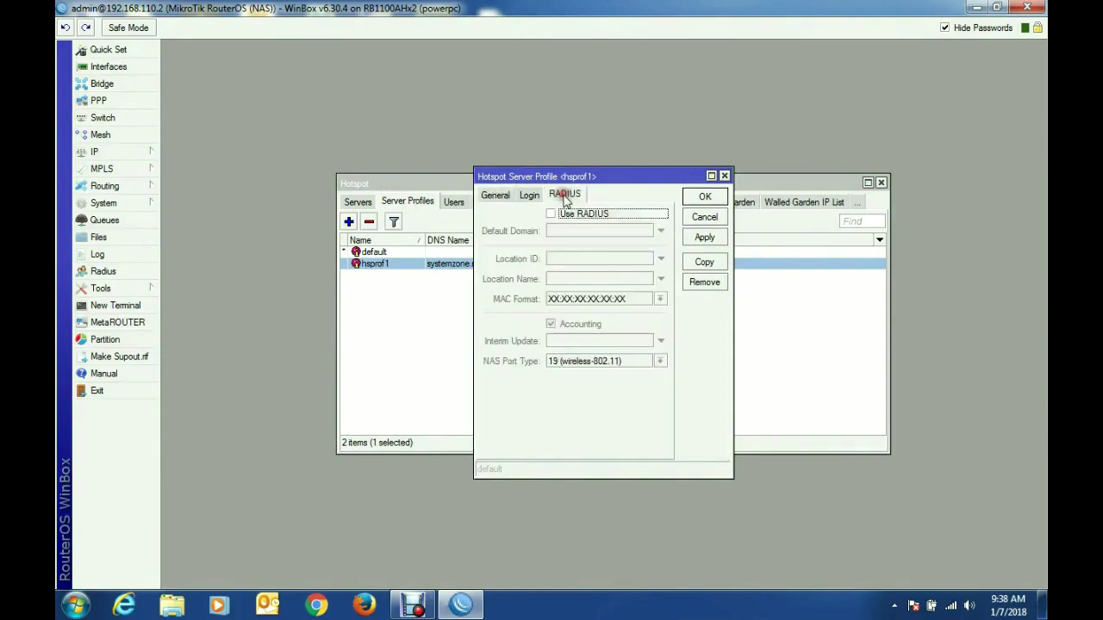
left_click(569, 215)
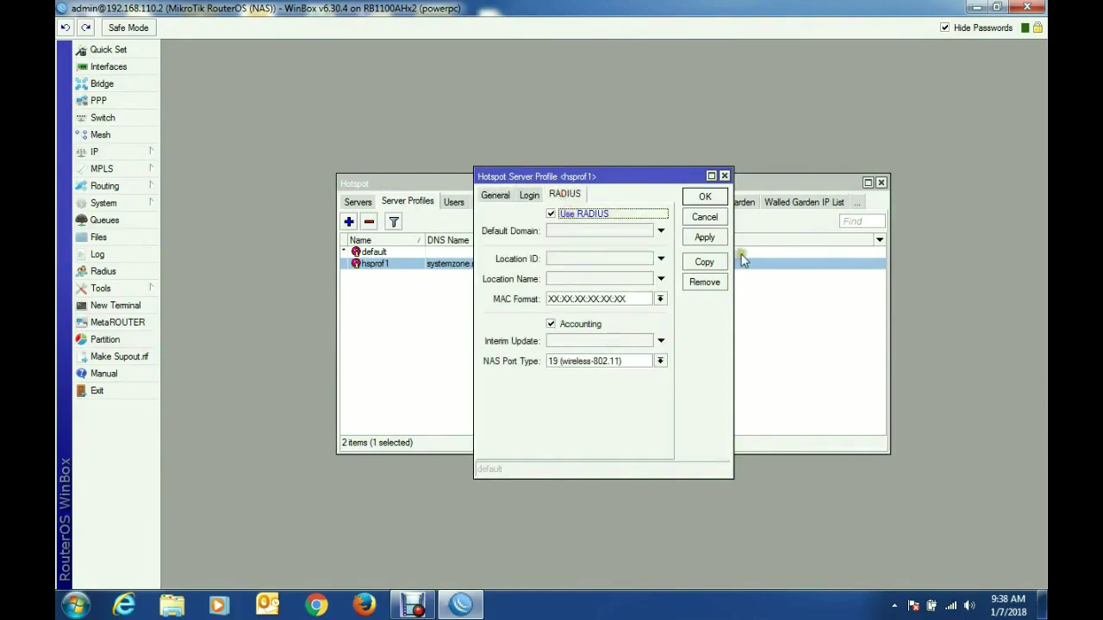
left_click(706, 239)
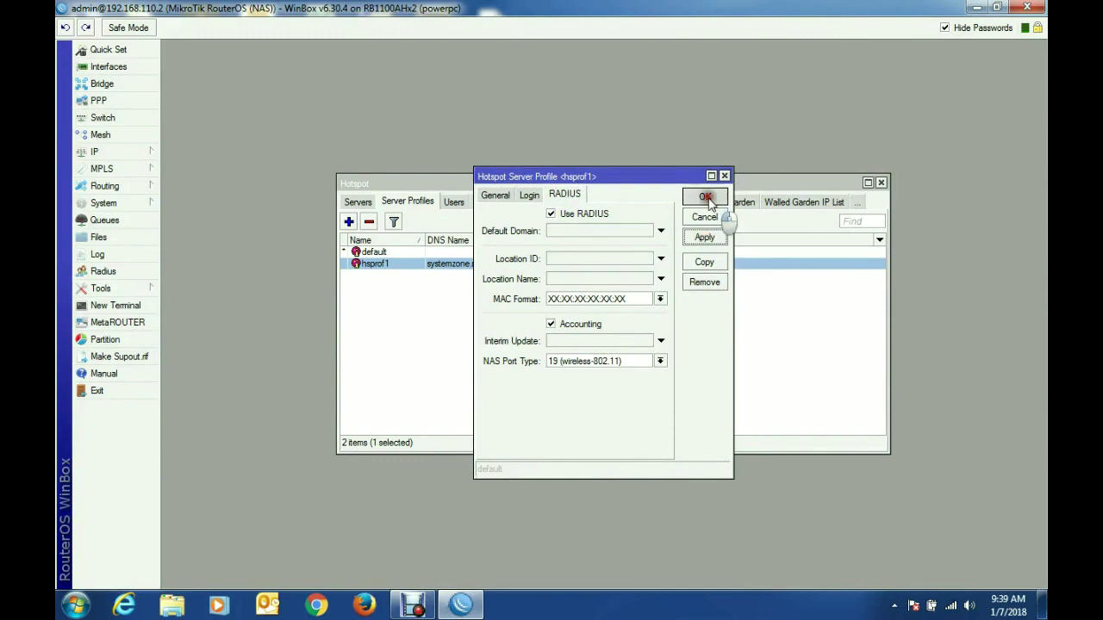
left_click(705, 197)
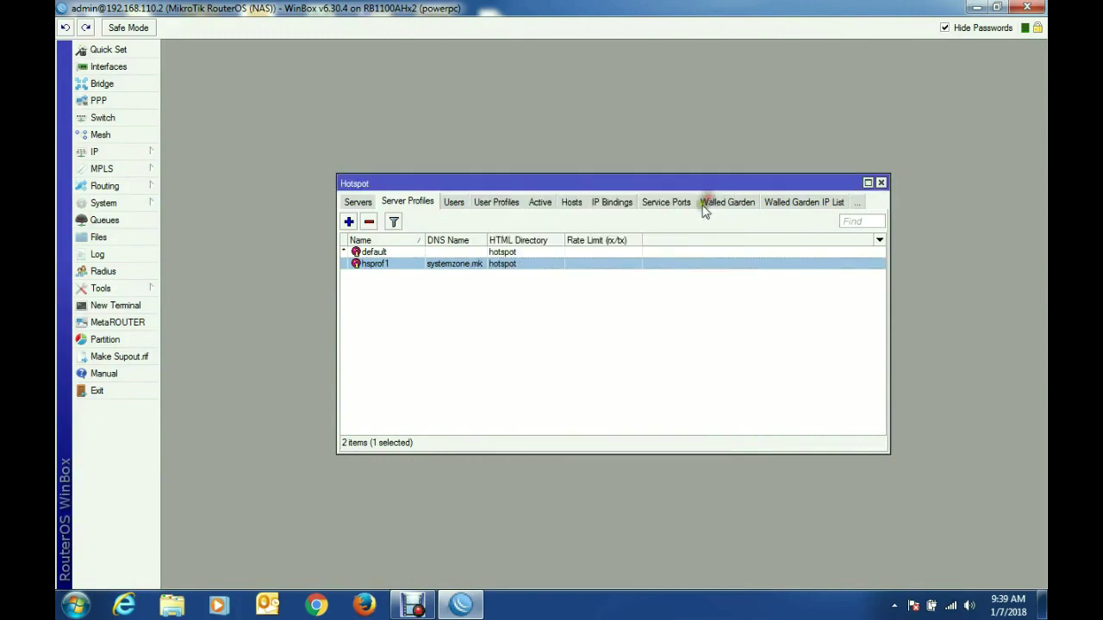
left_click(456, 206)
left_click(362, 203)
left_click(882, 184)
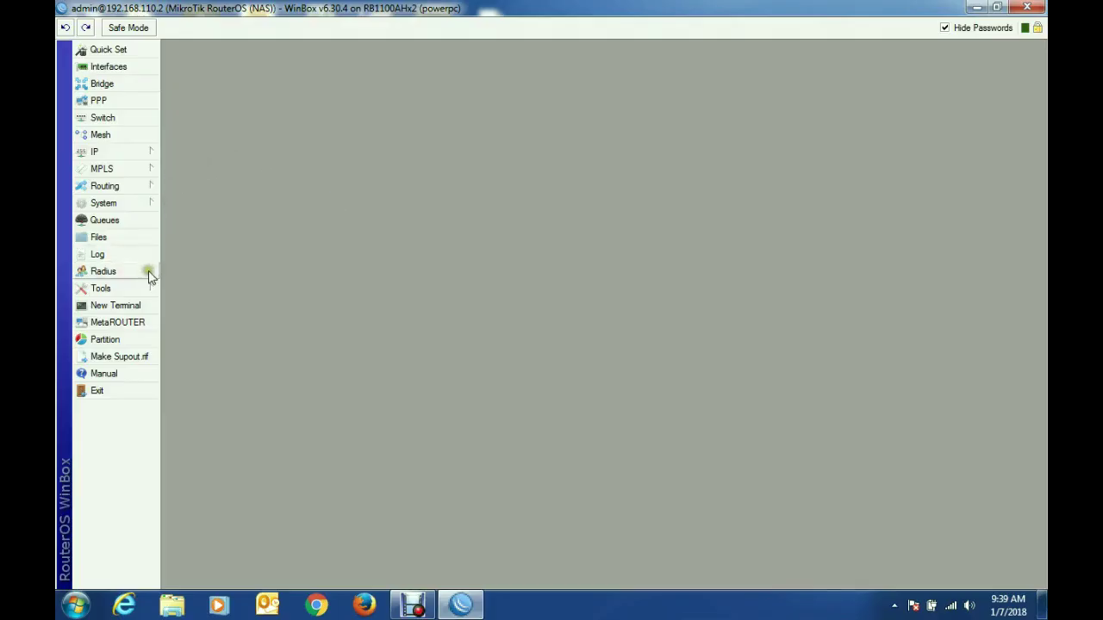
Step: Add a hotspot RADIUS server at 192.168.110.10 and begin entering its shared secret
left_click(103, 272)
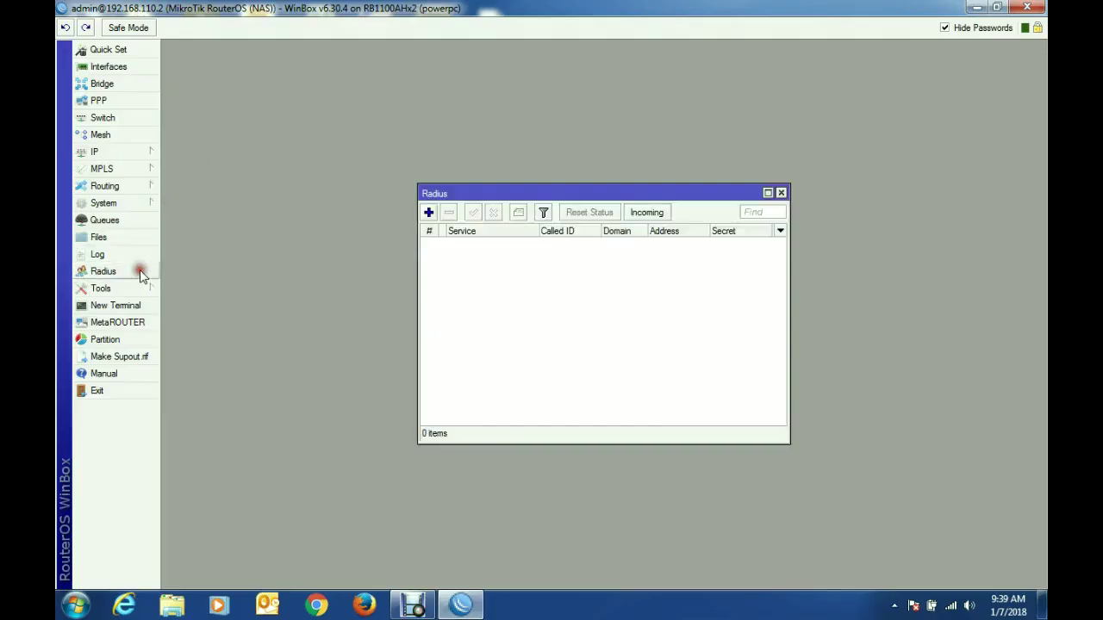
left_click(427, 213)
left_click(499, 219)
double_click(587, 302)
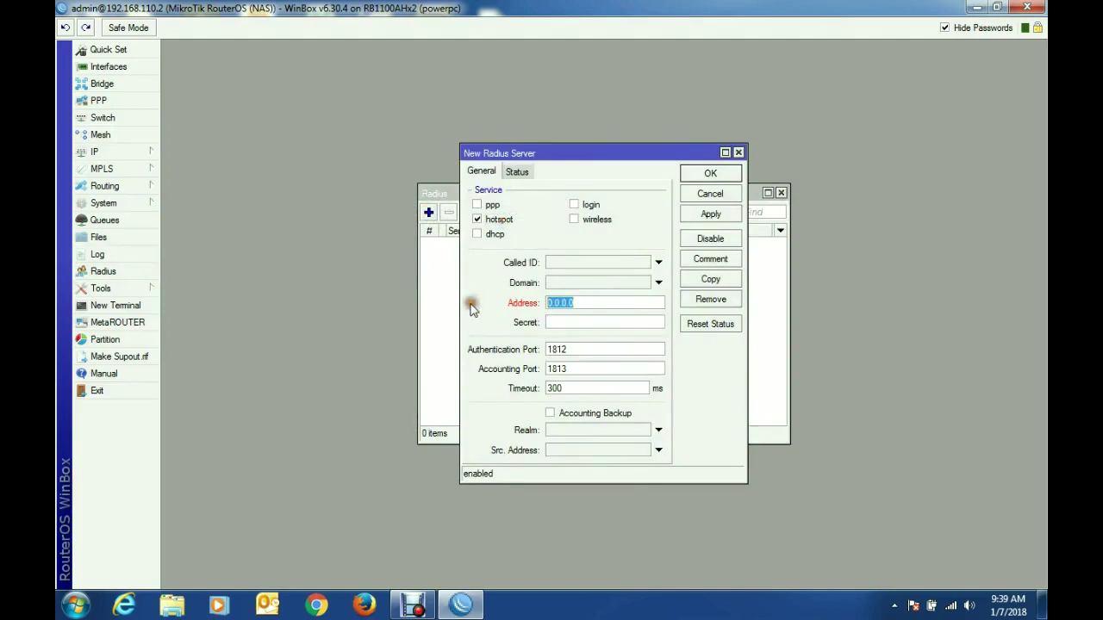
type("192.168.110.10")
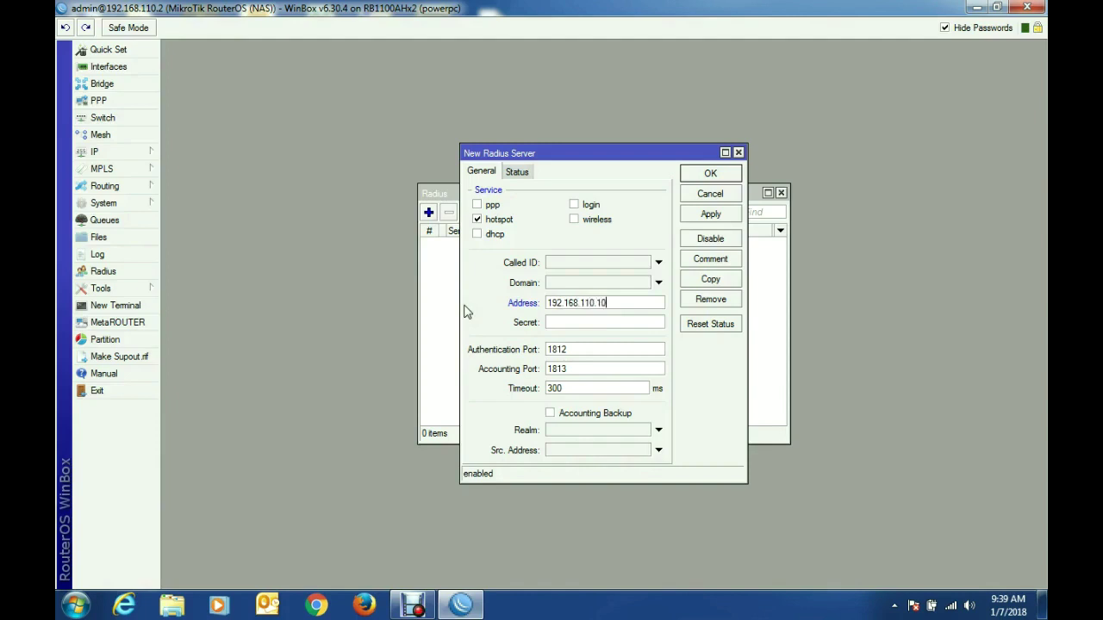
left_click(565, 322)
Step: Save the RADIUS server entry, then accept incoming RADIUS requests on port 1700
left_click(719, 215)
left_click(710, 173)
left_click(646, 214)
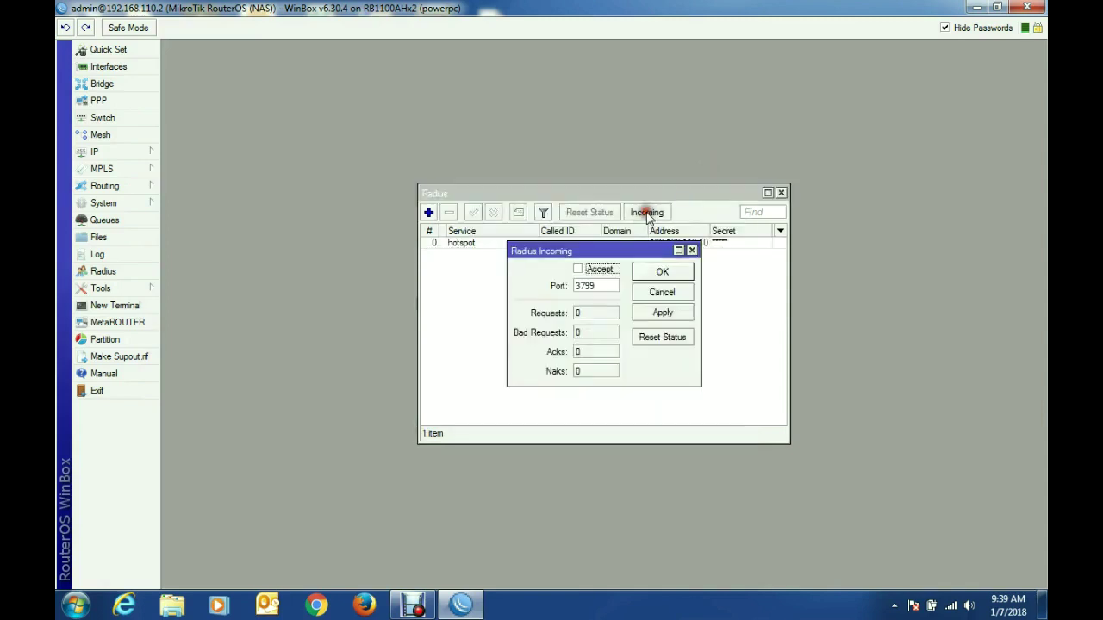
left_click(600, 269)
double_click(599, 286)
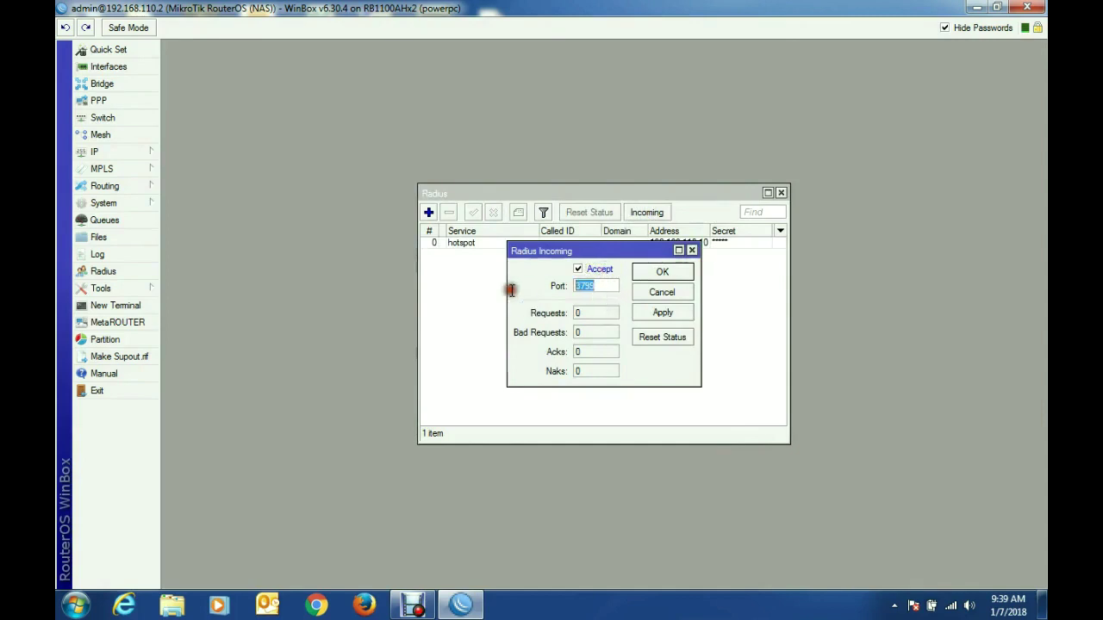
type("1700")
left_click(661, 315)
left_click(662, 271)
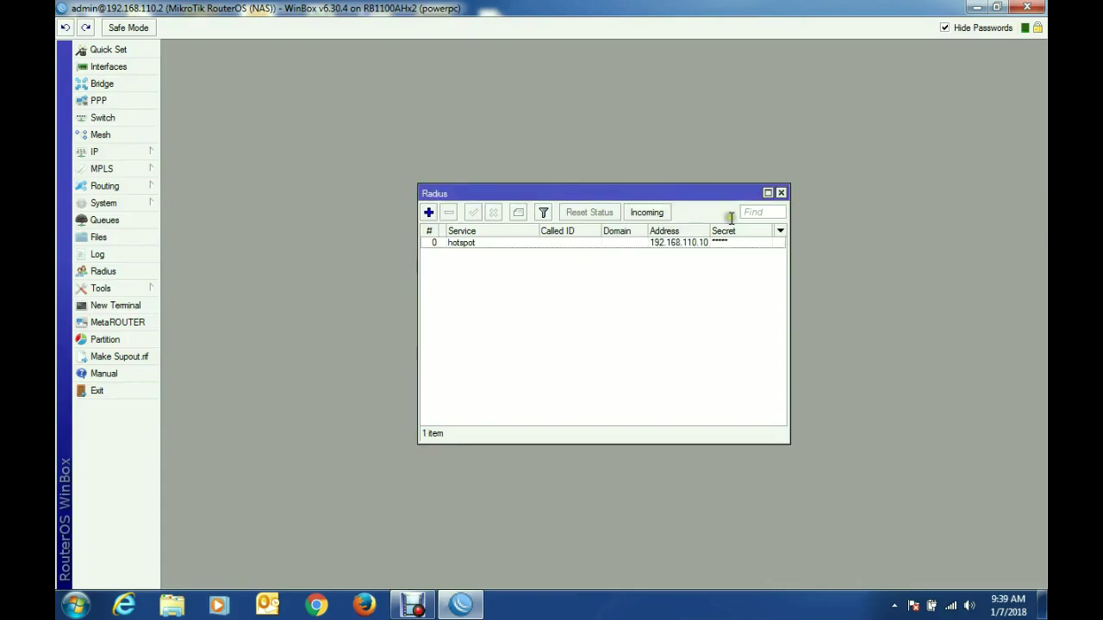
Step: Close the RADIUS list, minimize this session, and connect a new WinBox to 192.168.110.10
left_click(782, 193)
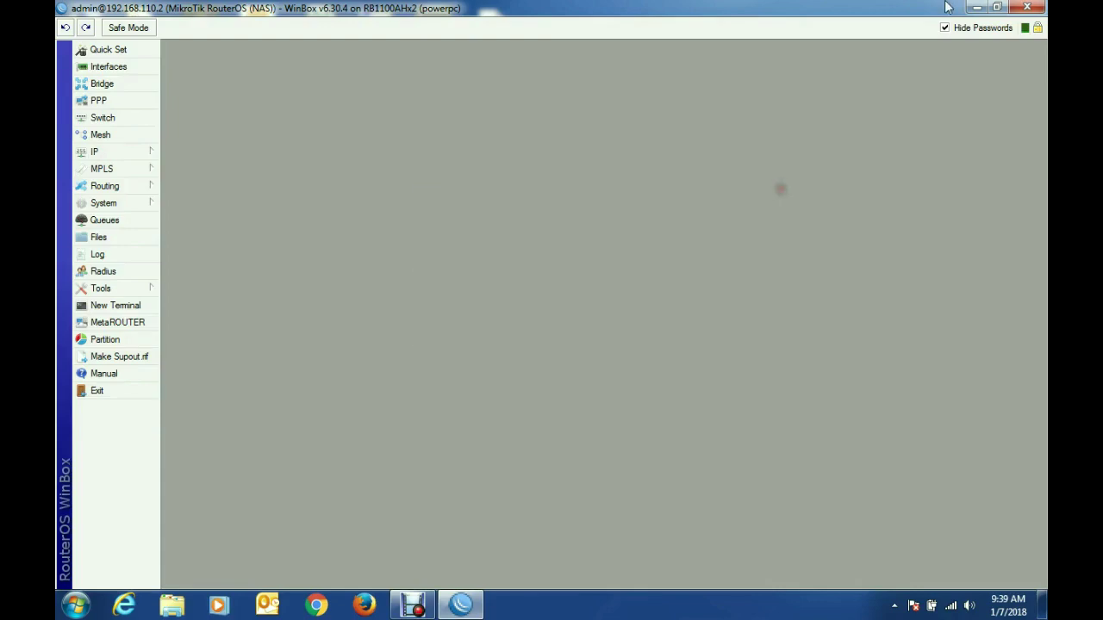
left_click(976, 7)
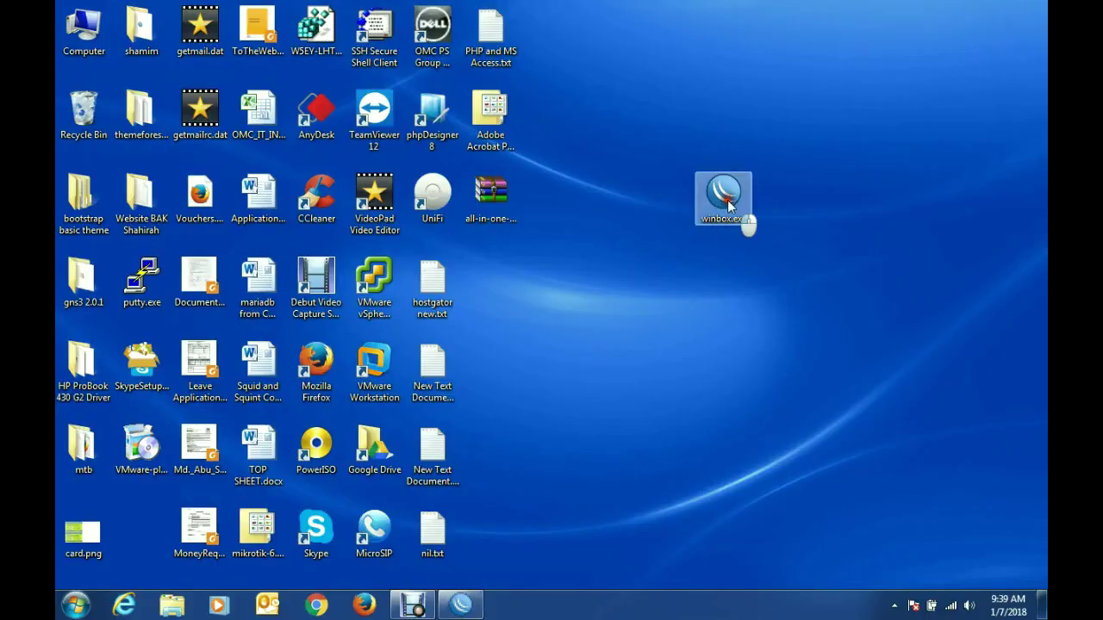
double_click(727, 199)
left_click(595, 316)
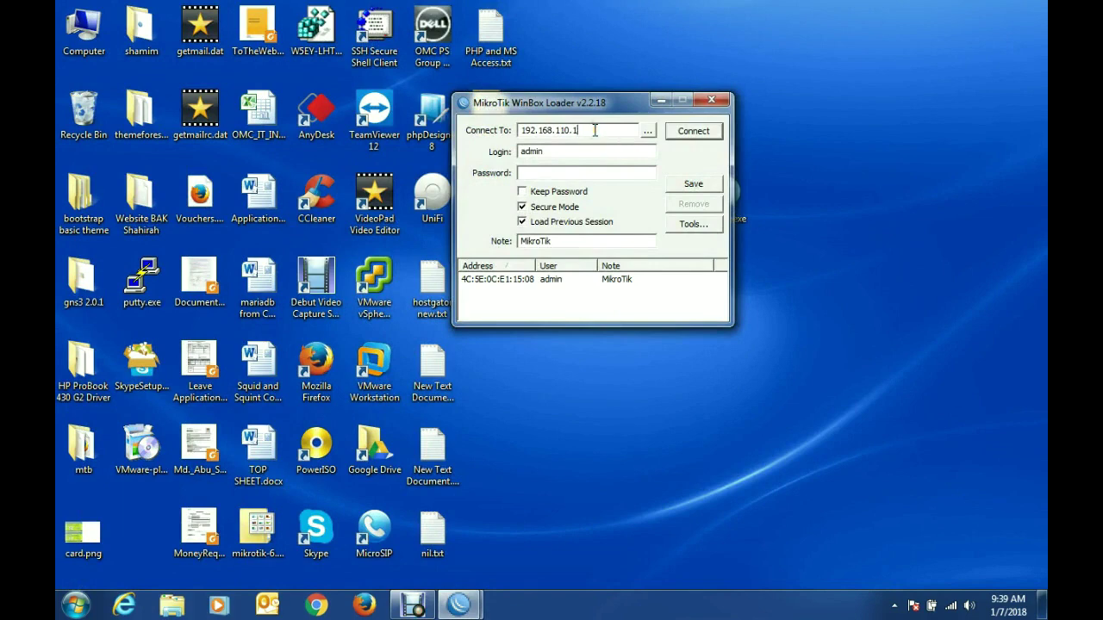
left_click(694, 137)
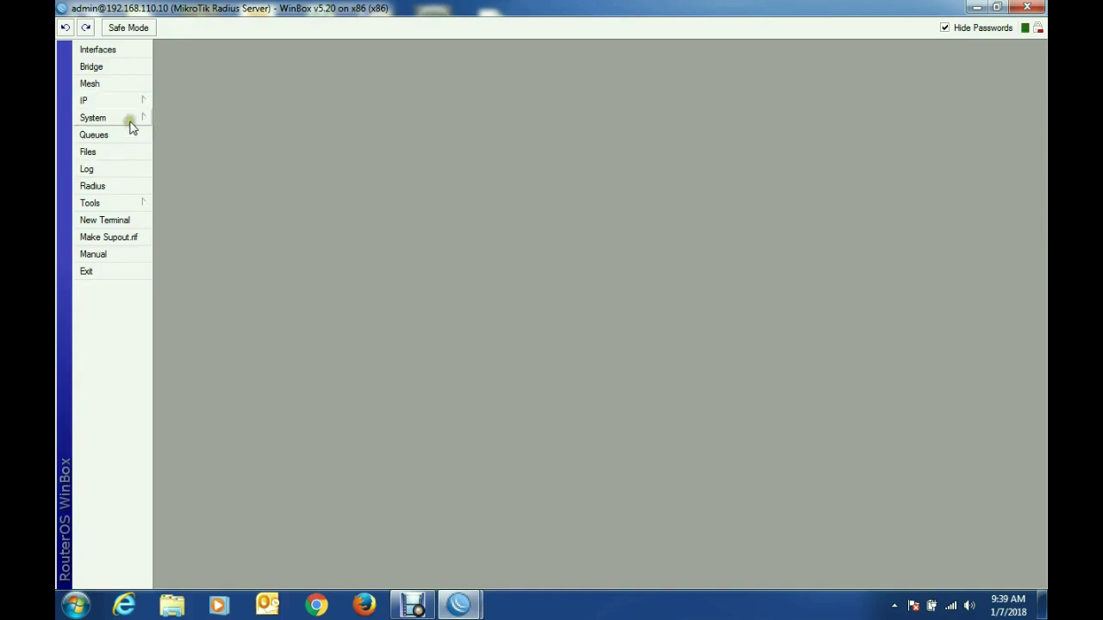
left_click(124, 118)
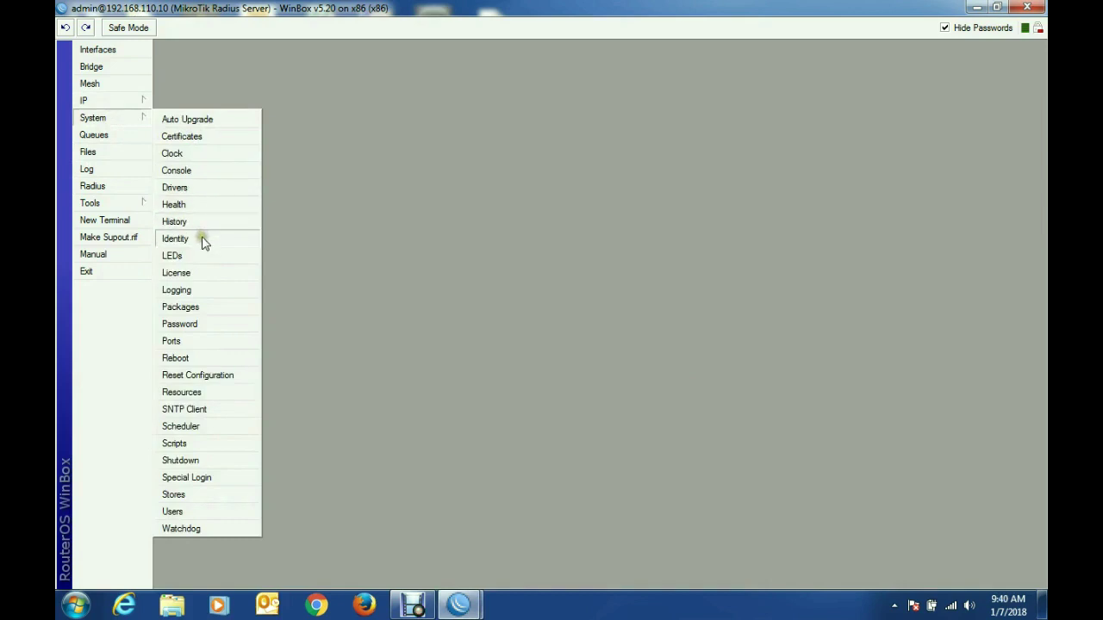
left_click(202, 239)
left_click(590, 297)
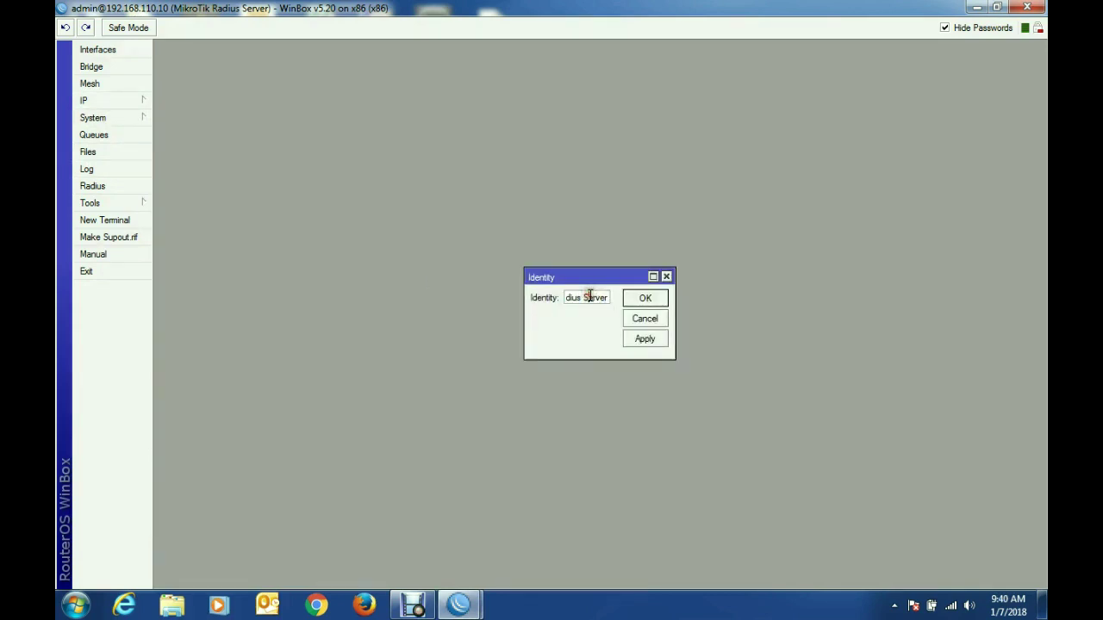
key("Left")
key("Left")
key("Left")
key("Left")
key("Left")
key("Left")
key("Left")
key("Left")
key("Left")
key("Left")
key("Left")
key("Left")
key("Left")
key("Left")
key("Left")
key("Left")
key("Left")
key("Left")
key("Left")
key("Left")
left_click(649, 339)
left_click(668, 276)
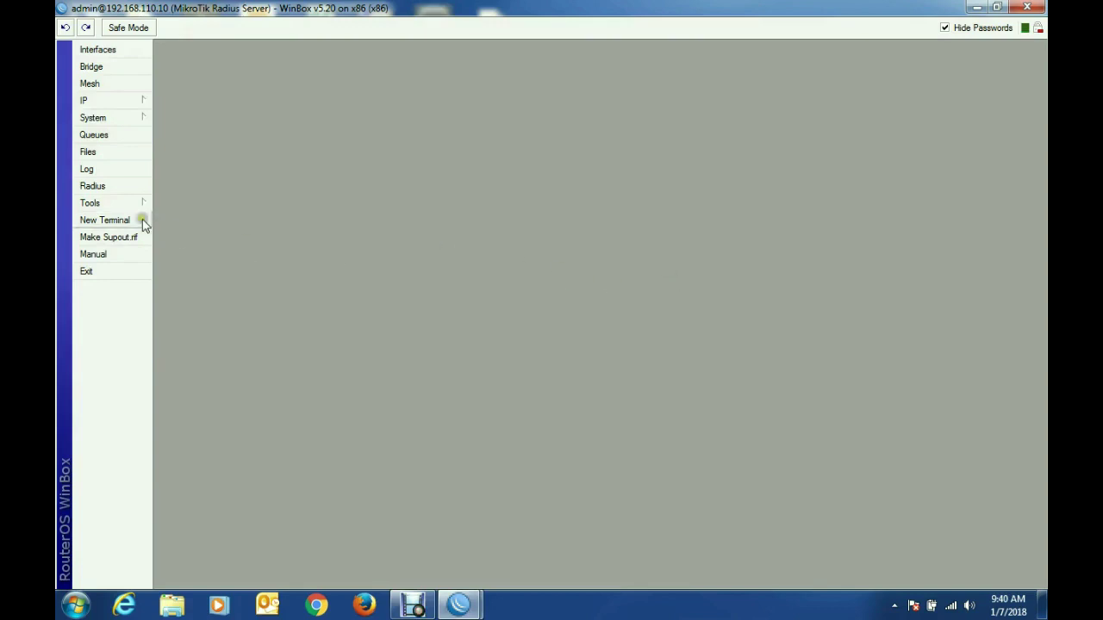
left_click(135, 118)
left_click(198, 306)
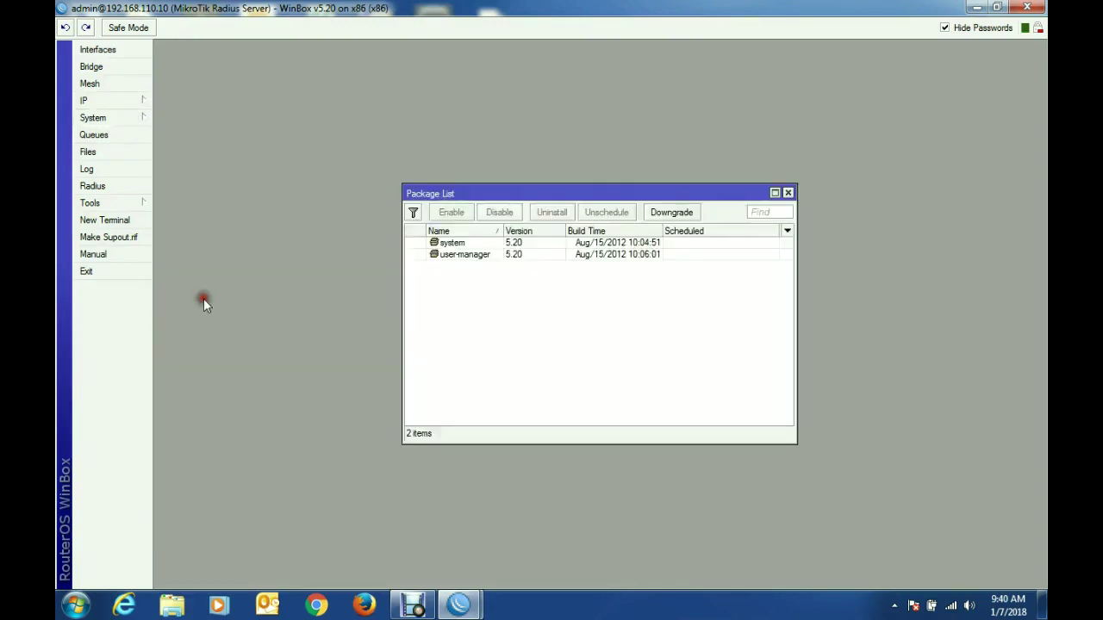
left_click(480, 256)
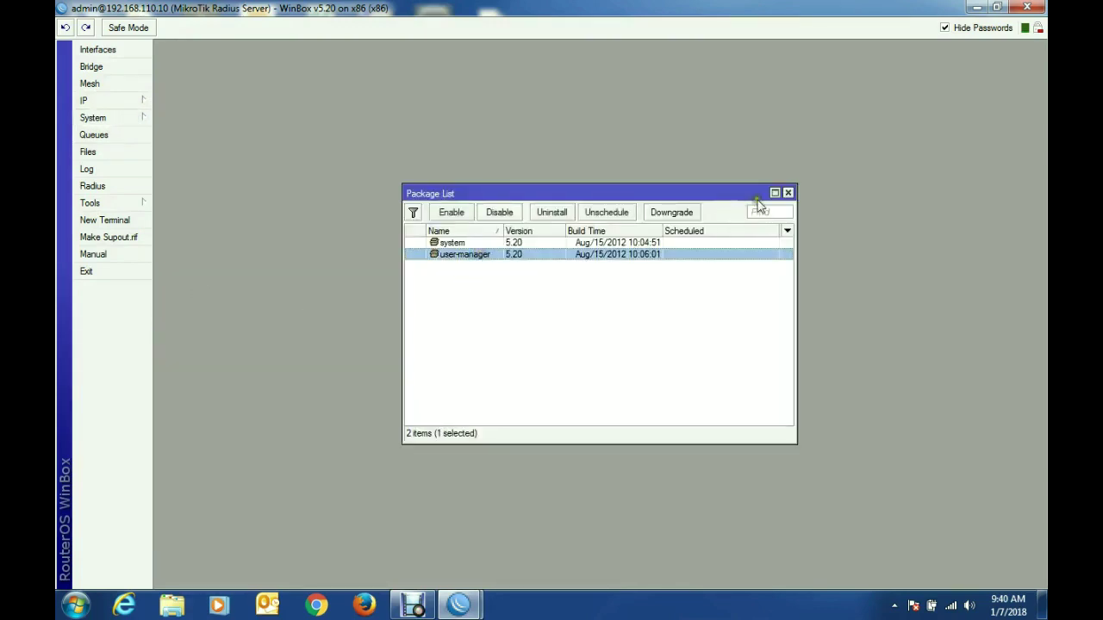
left_click(787, 194)
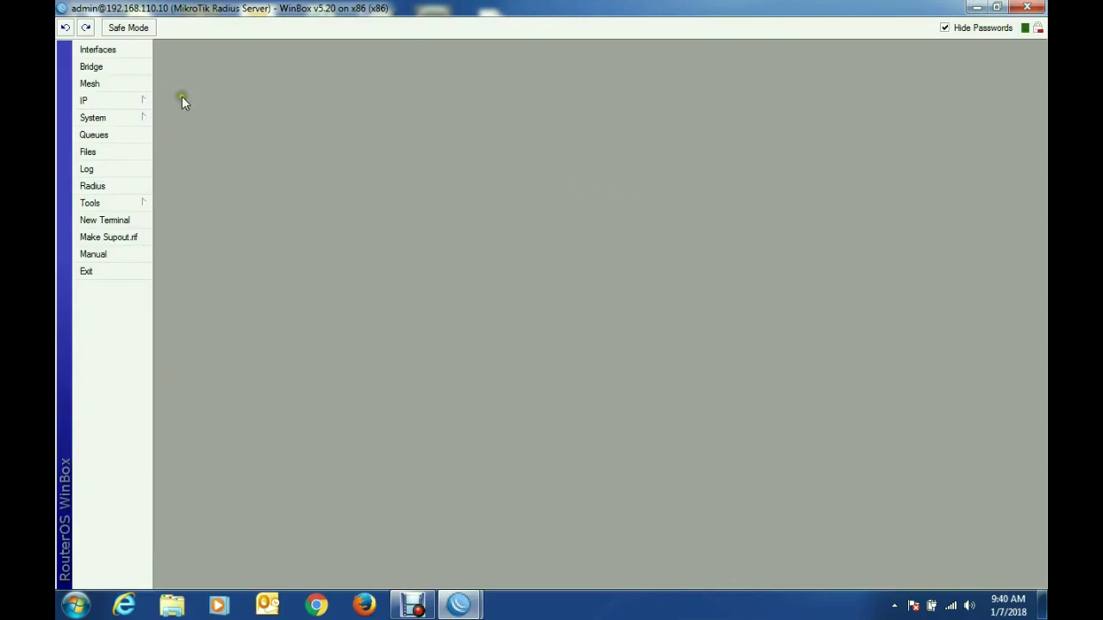
Step: Close the RADIUS server WinBox session and launch Google Chrome from the taskbar
left_click(976, 8)
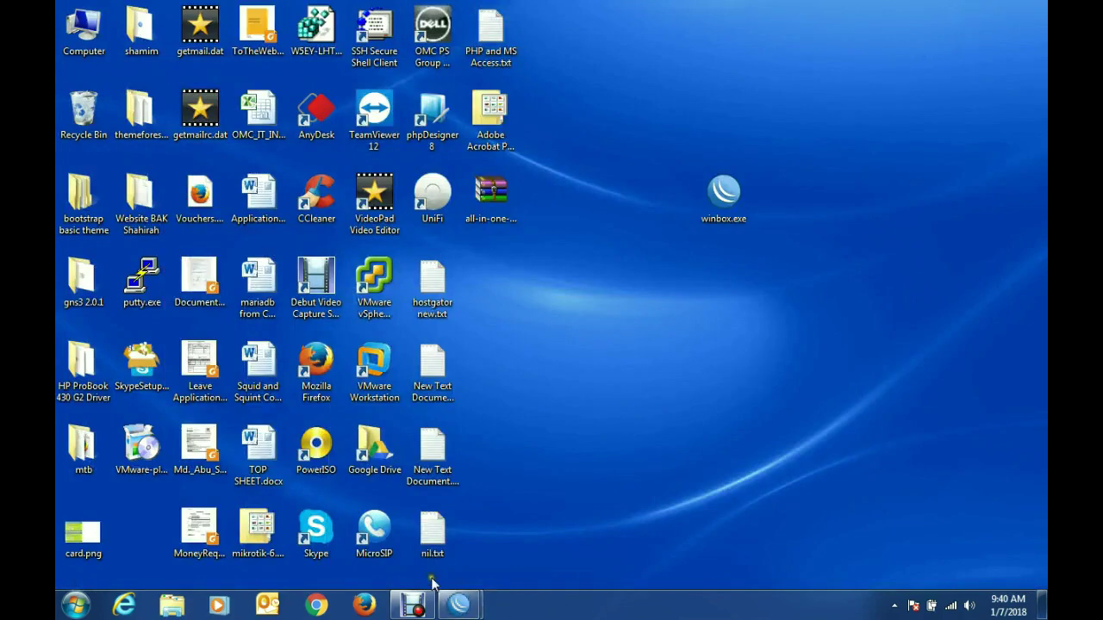
mouse_move(459, 605)
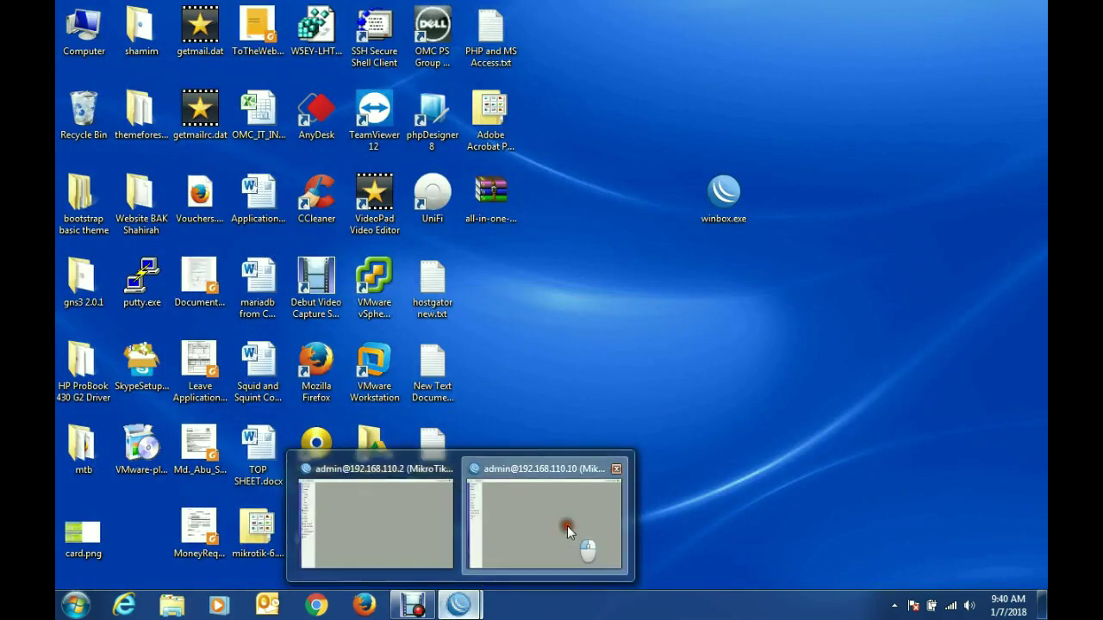
left_click(567, 525)
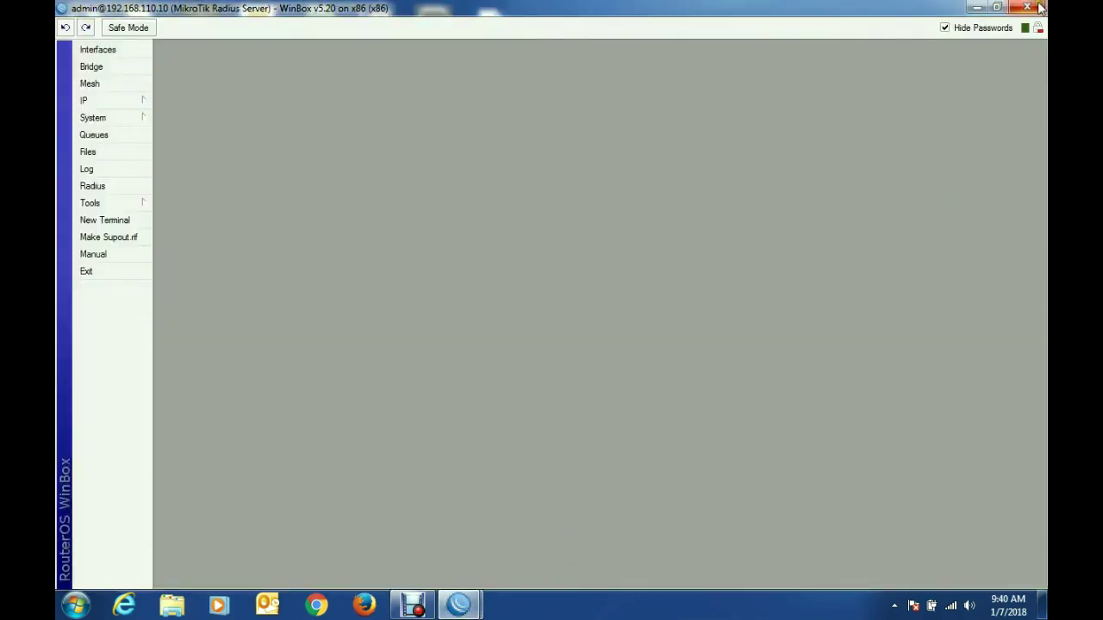
left_click(1040, 8)
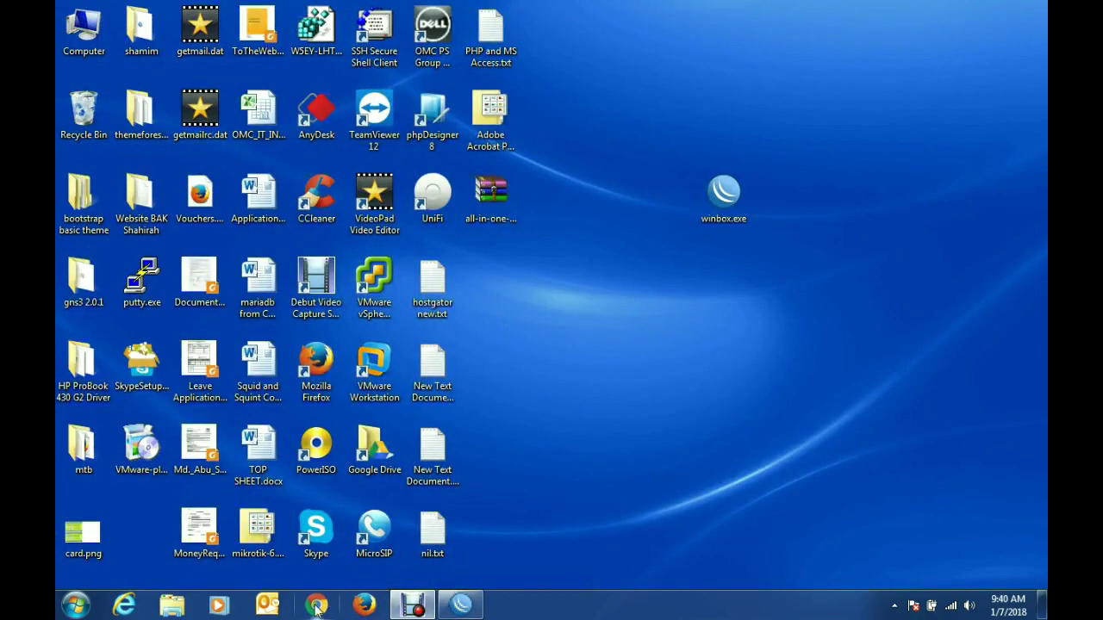
left_click(317, 607)
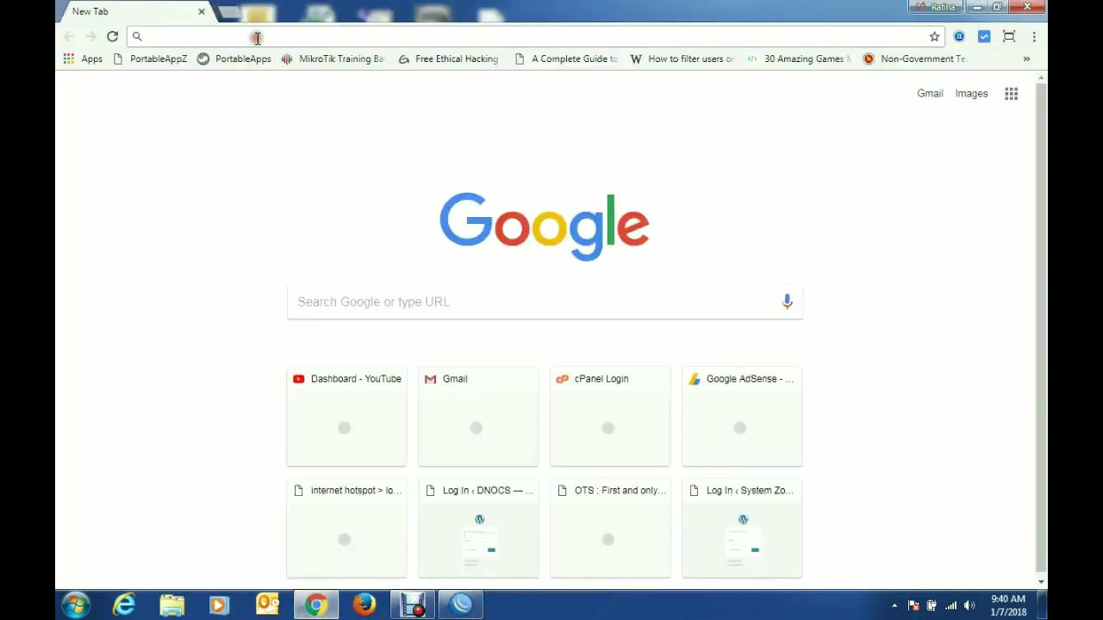
Step: Go to 192.168.110.10/userman in Chrome using address-bar autocomplete
type("192.168.110.10")
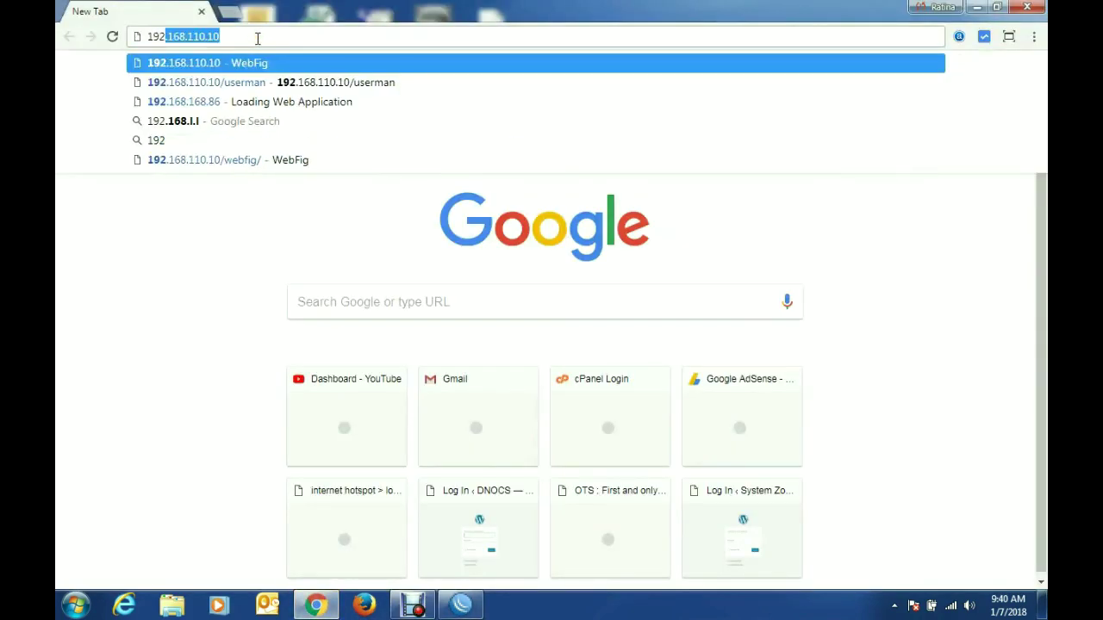
key("Right")
type("/")
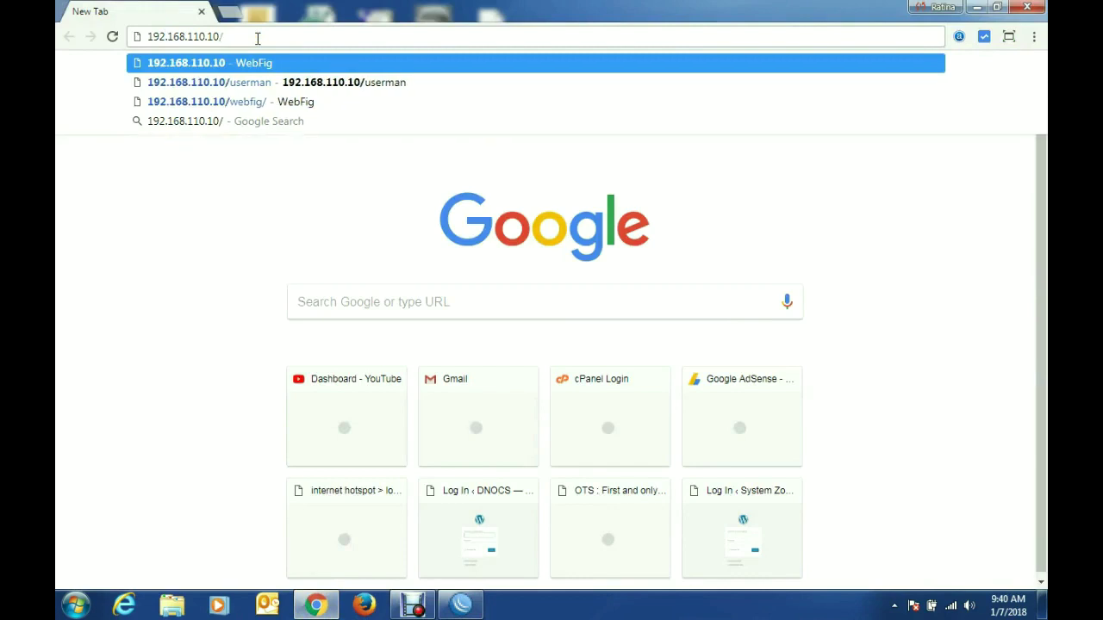
type("user")
key("Right")
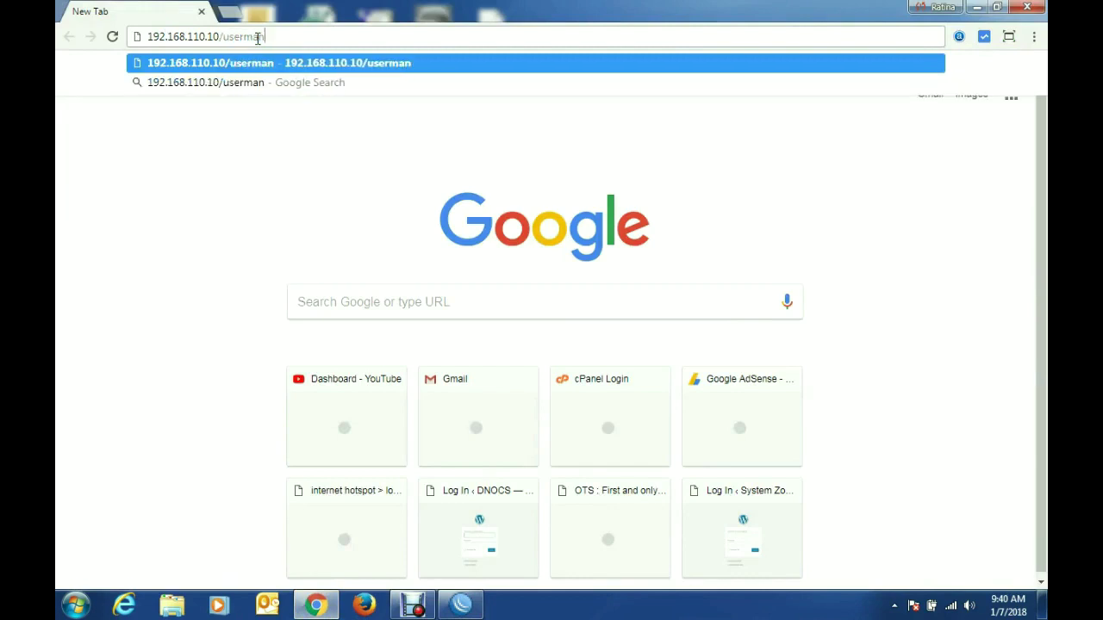
key("Return")
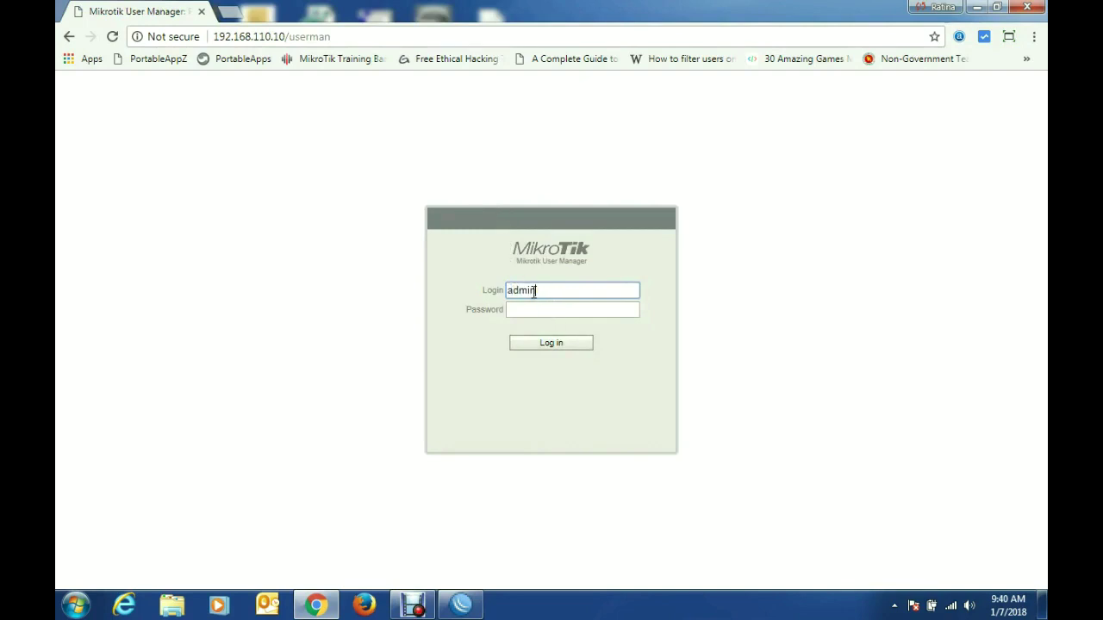
Step: Sign in to User Manager and open the Customers list
left_click(544, 313)
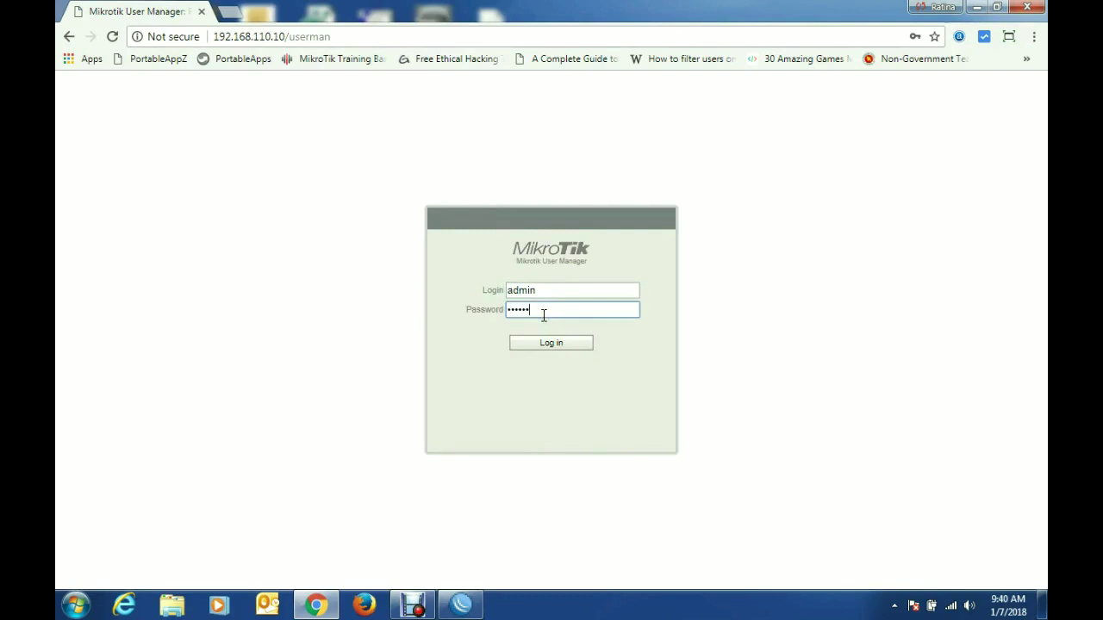
left_click(571, 345)
left_click(117, 176)
Step: Add a new customer with its login, password and Full permissions
left_click(179, 83)
left_click(186, 100)
left_click(568, 192)
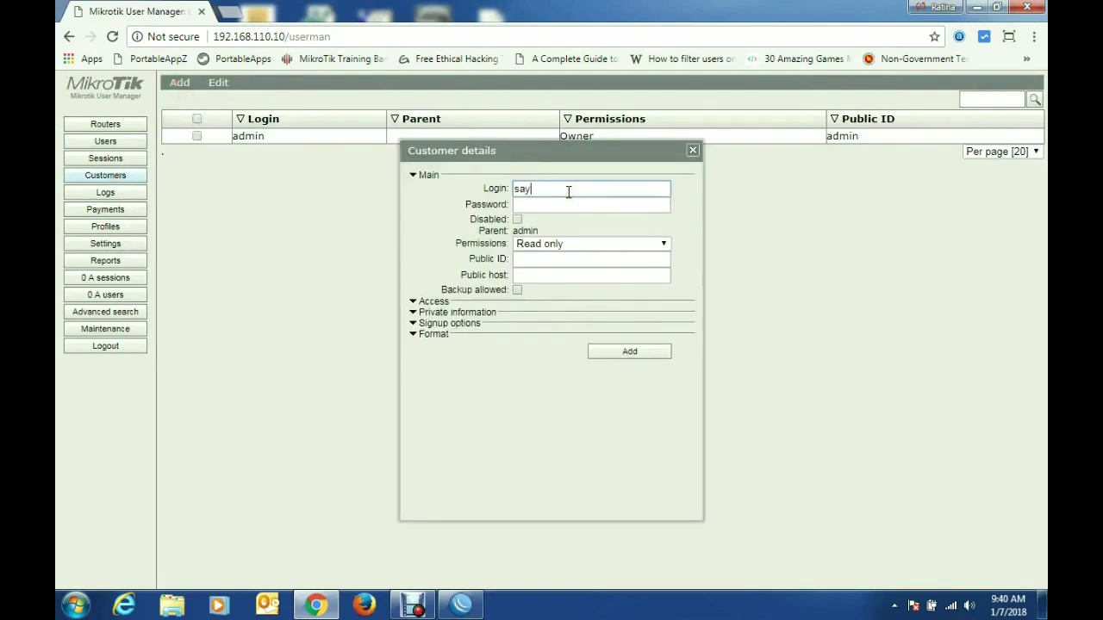
left_click(569, 207)
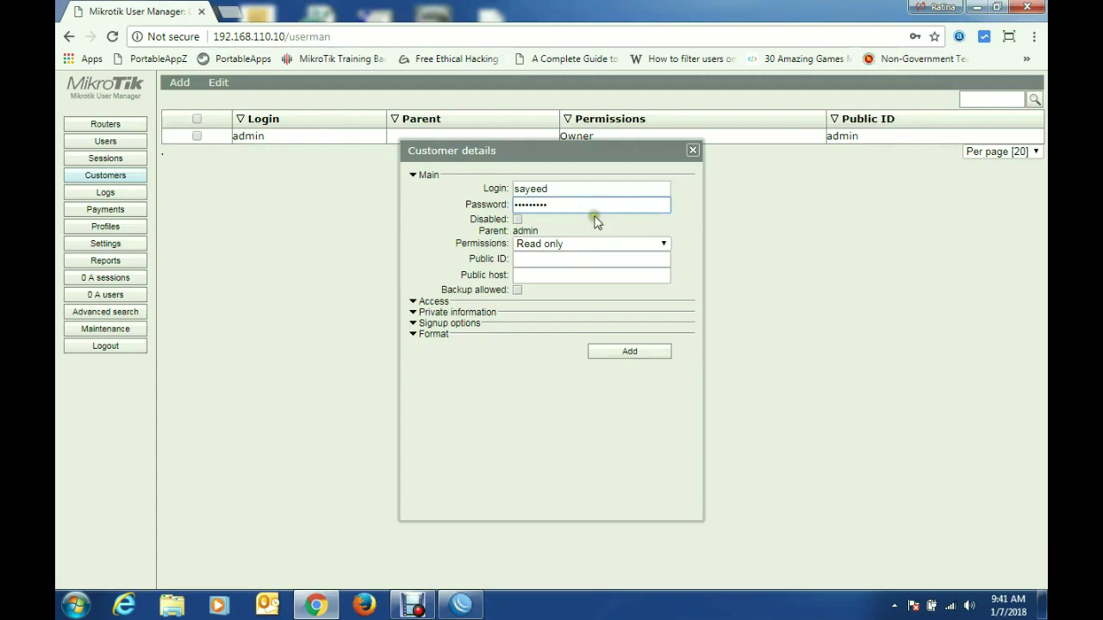
left_click(593, 243)
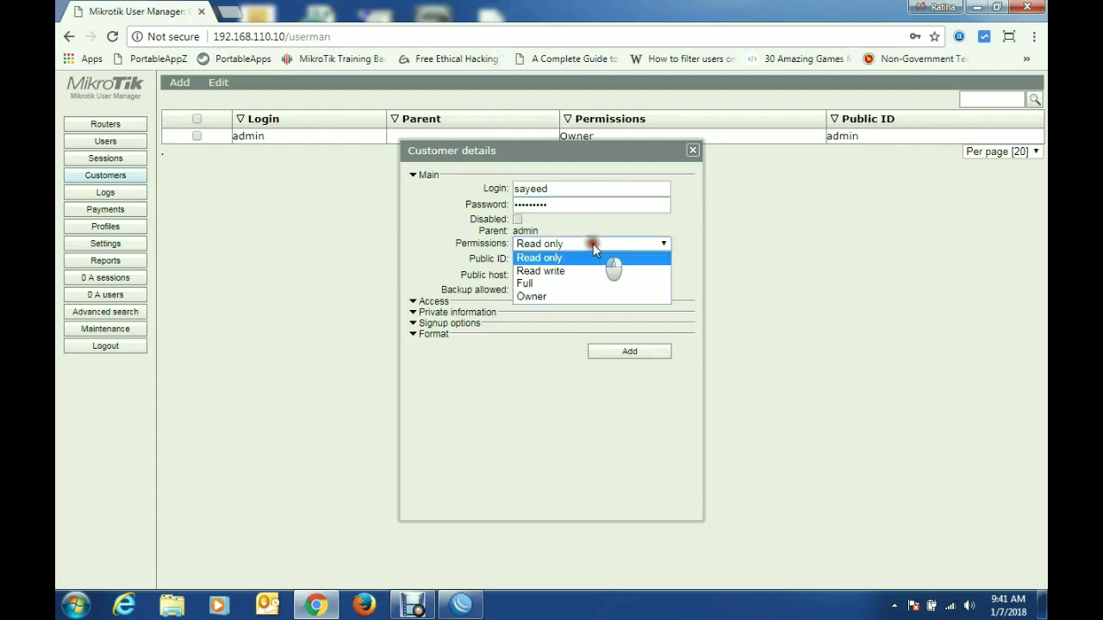
left_click(568, 283)
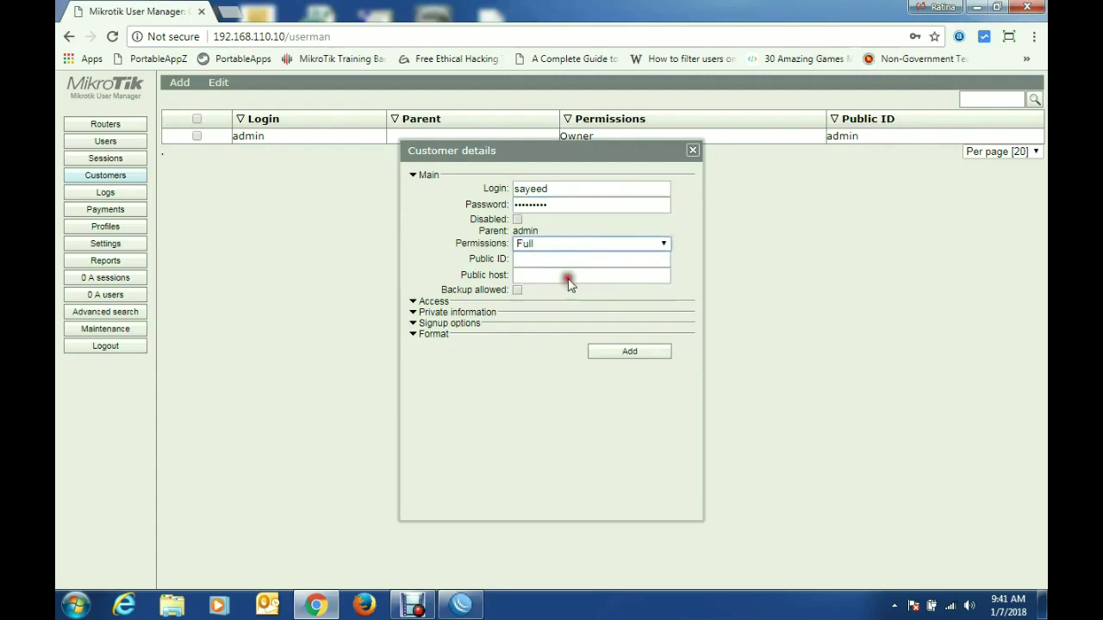
left_click(628, 358)
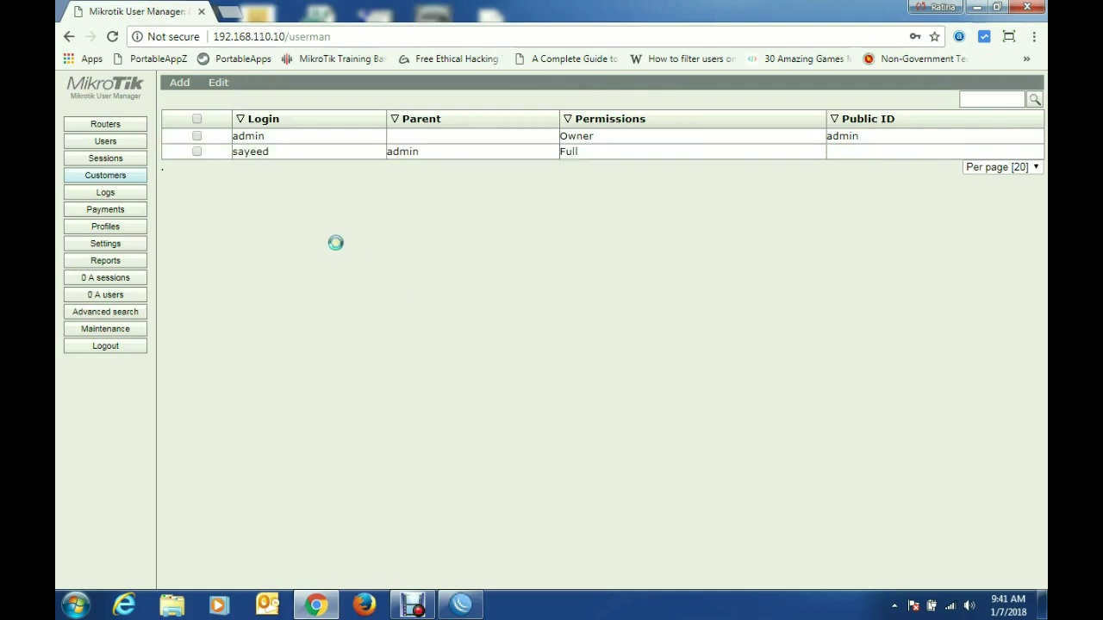
Step: Log out and sign back in with the new customer's login and password
left_click(127, 348)
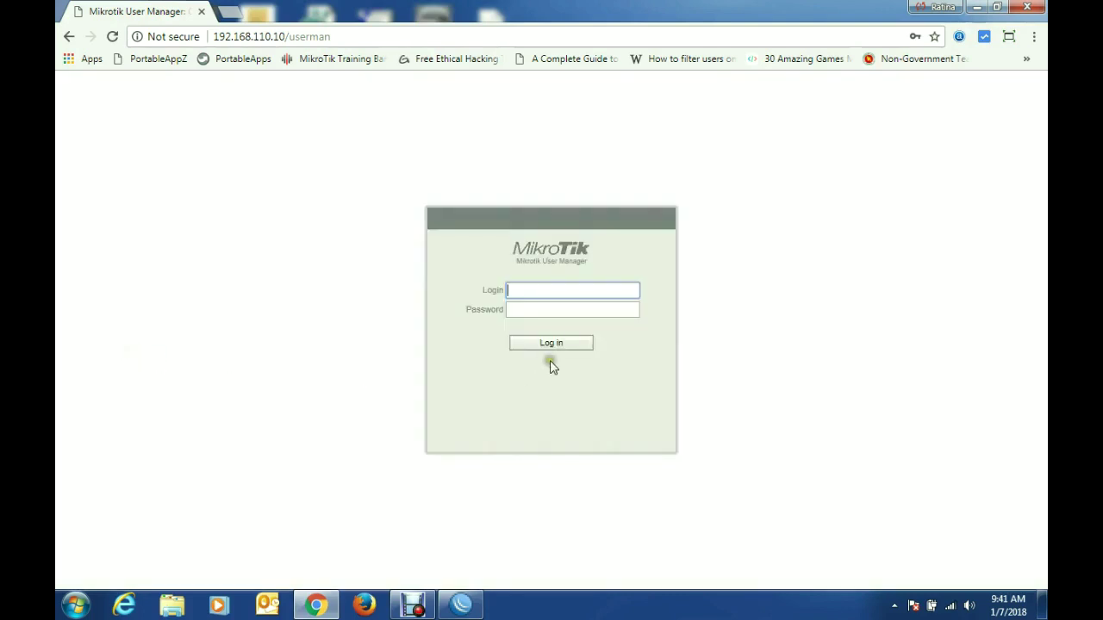
type("sayeed")
left_click(572, 313)
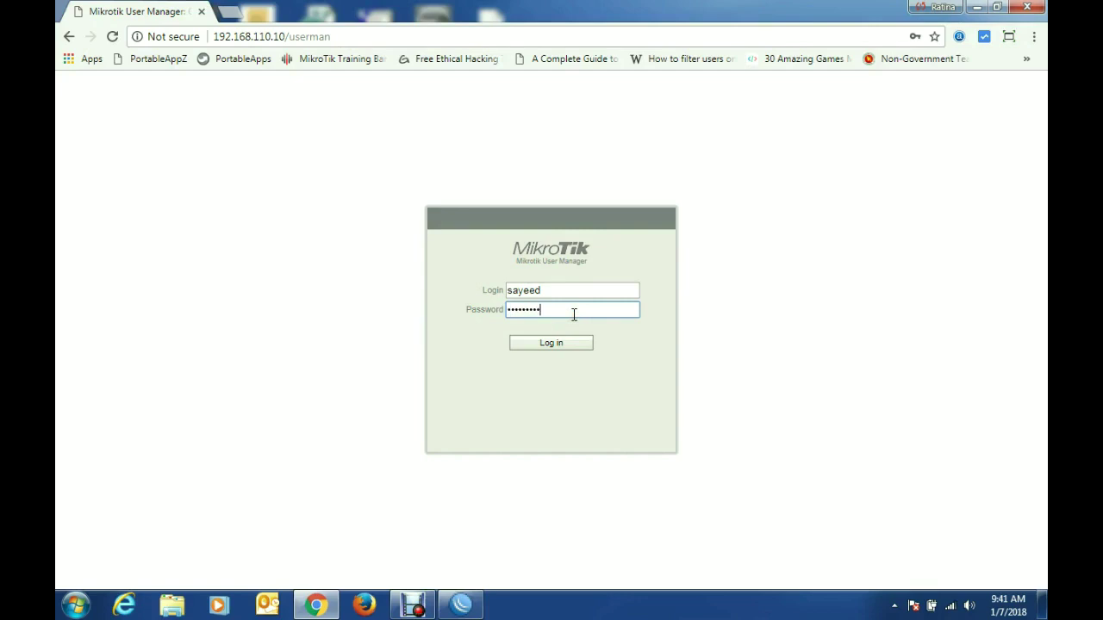
left_click(563, 346)
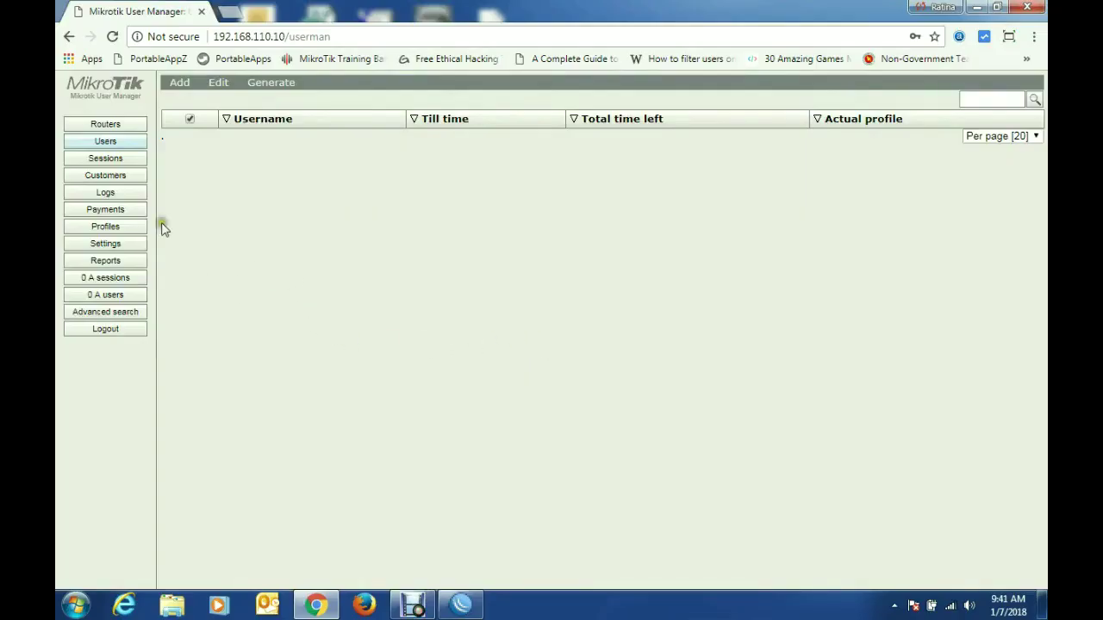
Step: Create a new limitation named 512k Package, owned by the new customer
left_click(105, 227)
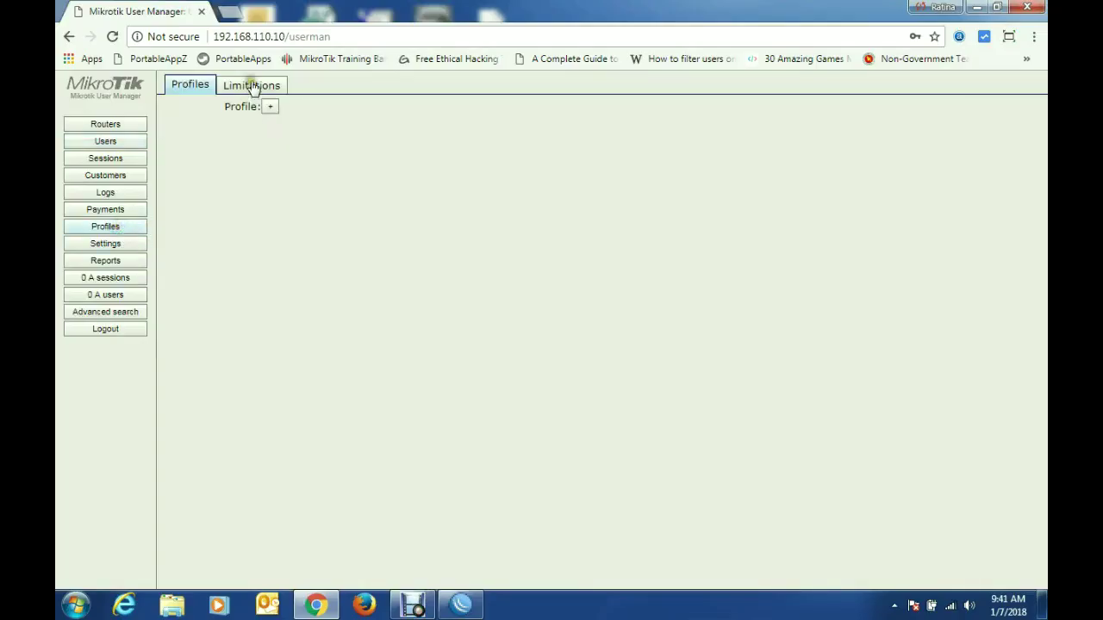
left_click(252, 85)
left_click(179, 107)
left_click(184, 123)
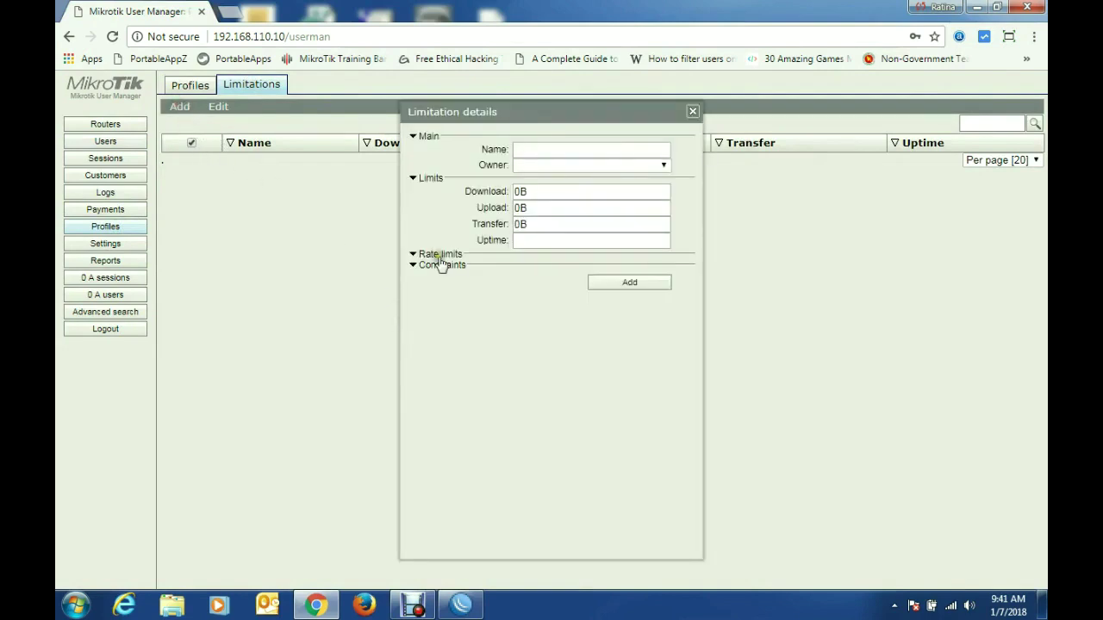
left_click(532, 148)
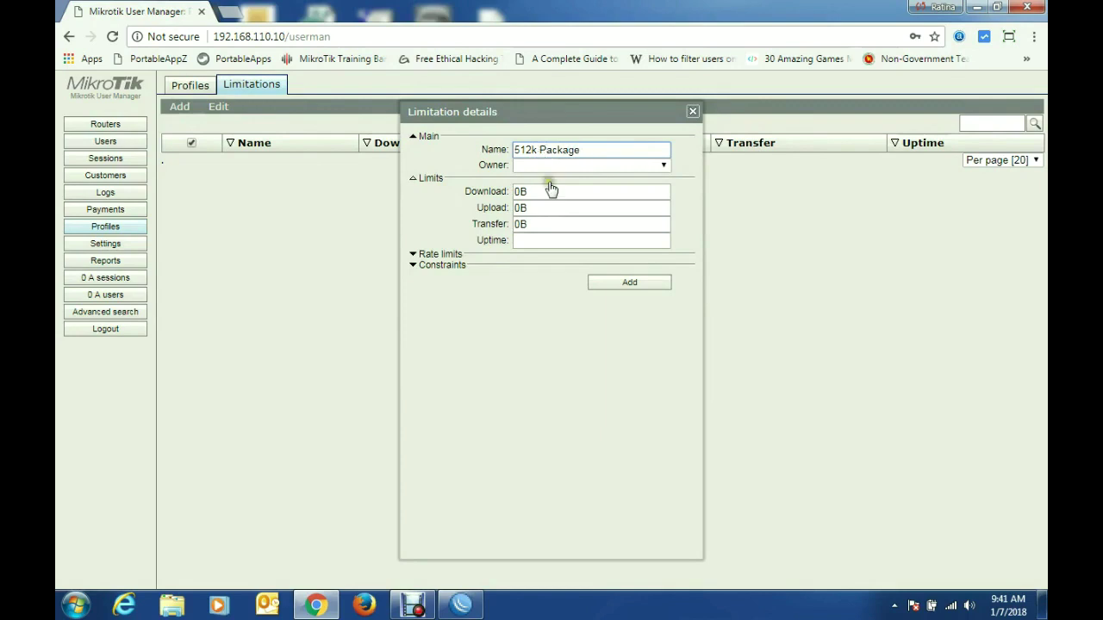
left_click(549, 165)
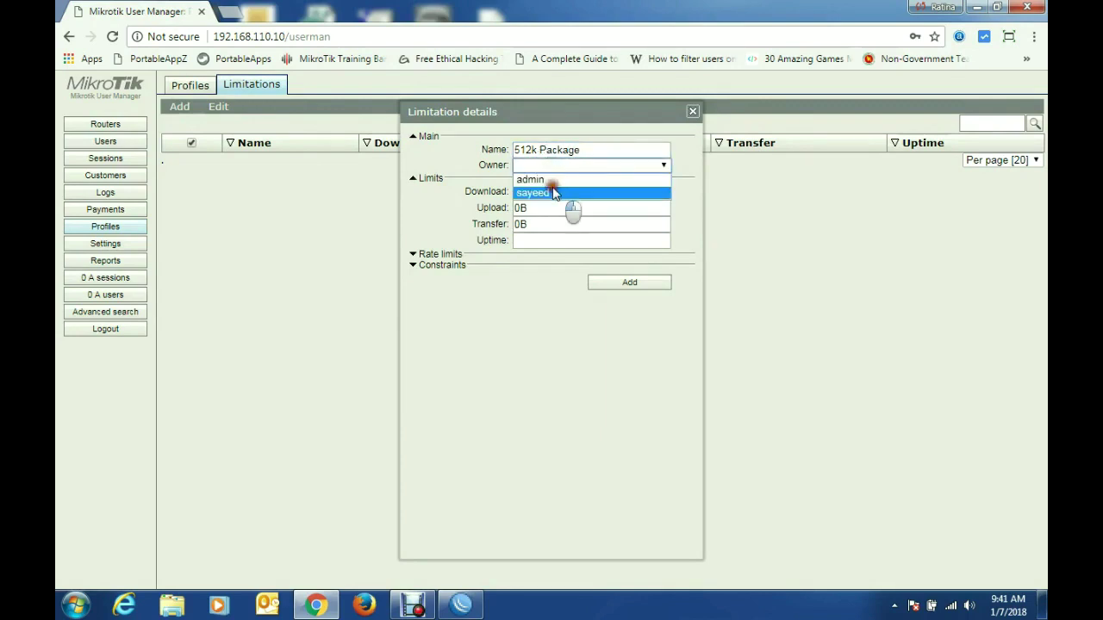
left_click(553, 193)
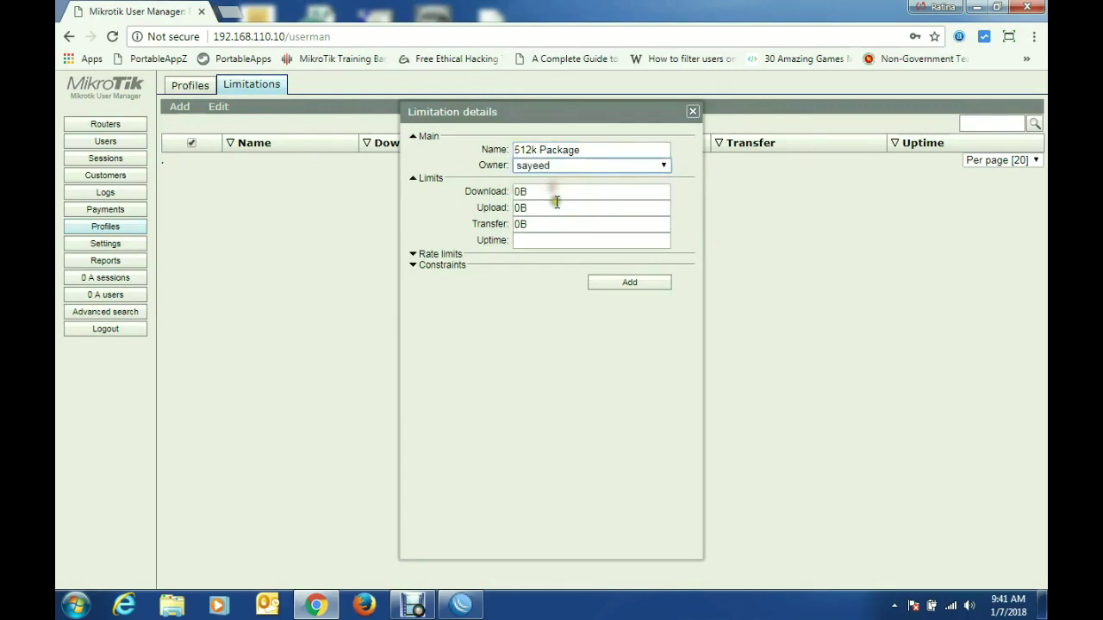
Step: Fill the rate limits: 512k rate, 1M burst, 512k threshold, 60 burst time, 32k minimum
left_click(419, 254)
left_click(556, 278)
left_click(555, 270)
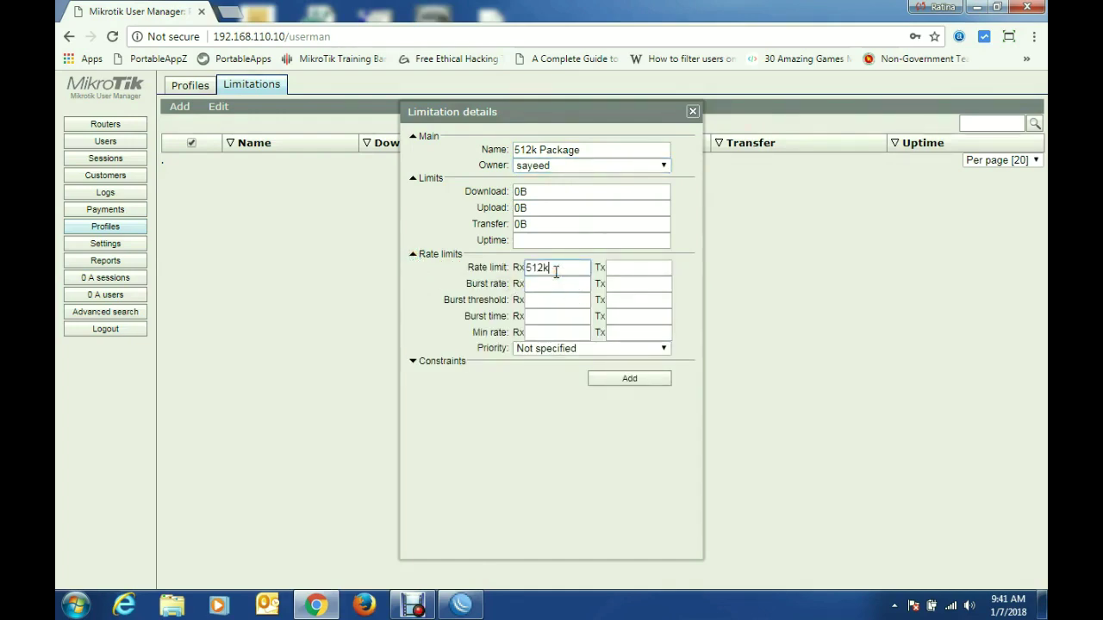
key("Tab")
key("Tab")
key("Tab")
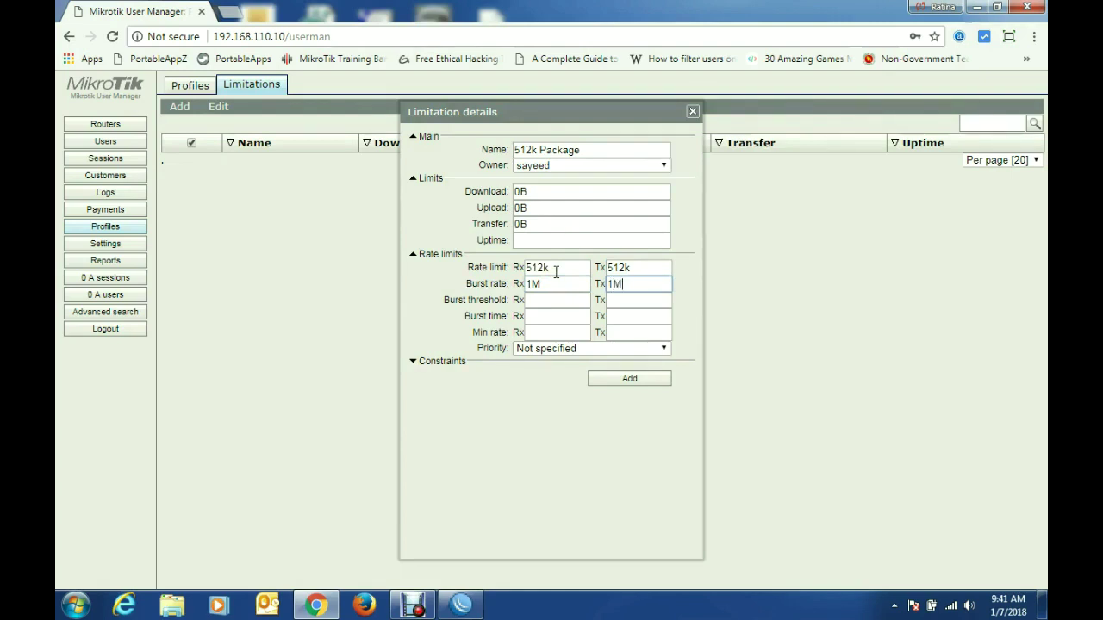
key("Tab")
key("Tab")
key("Tab")
key("Tab")
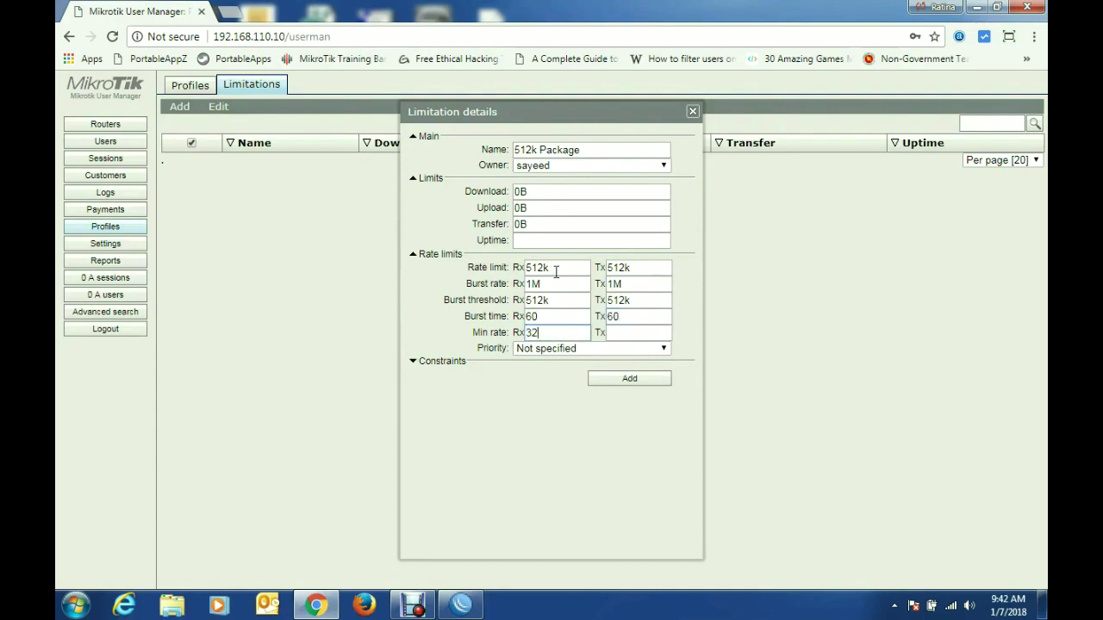
key("Tab")
type("32")
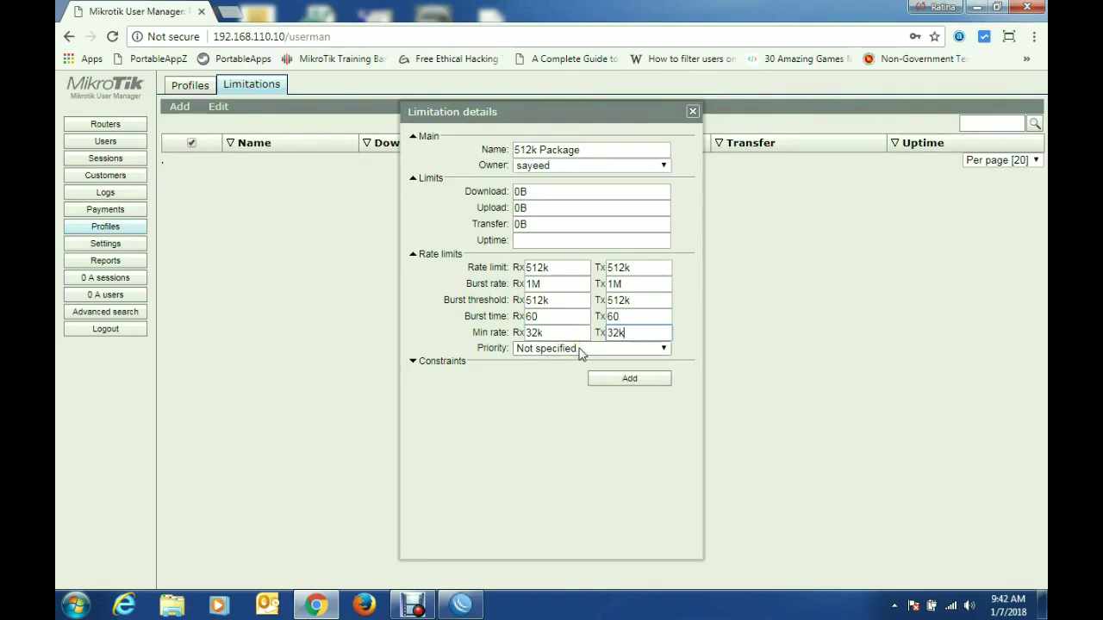
Step: Set the limitation's priority to 8 and expand its Constraints settings
left_click(578, 349)
left_click(537, 465)
left_click(411, 362)
left_click(548, 393)
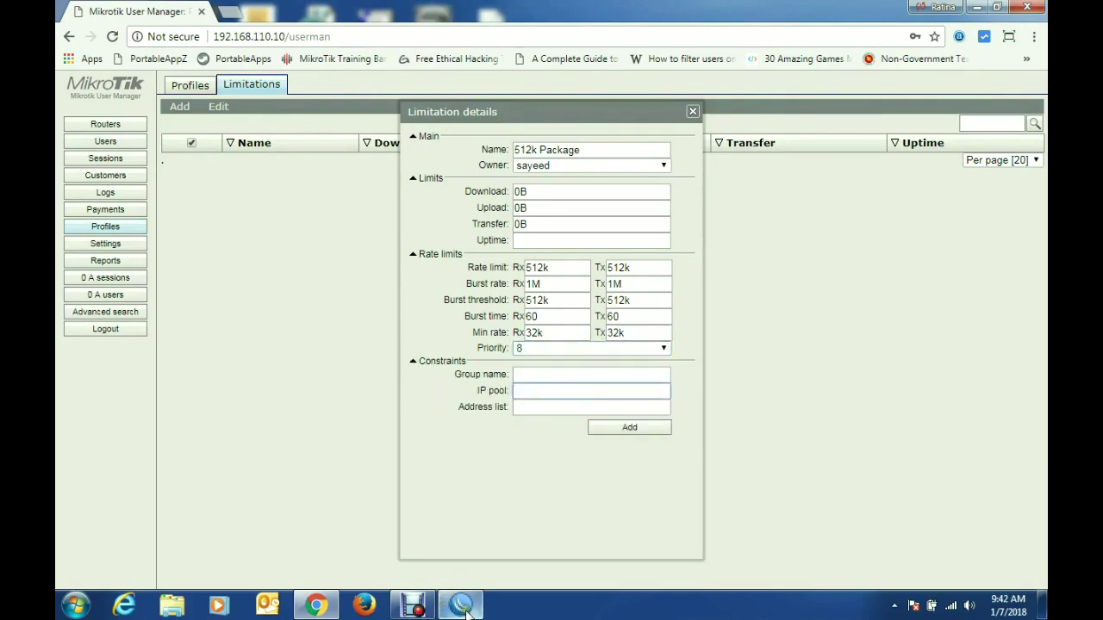
left_click(463, 605)
Step: Copy the pool name hs-pool-2 from WinBox's IP Pool list
left_click(144, 150)
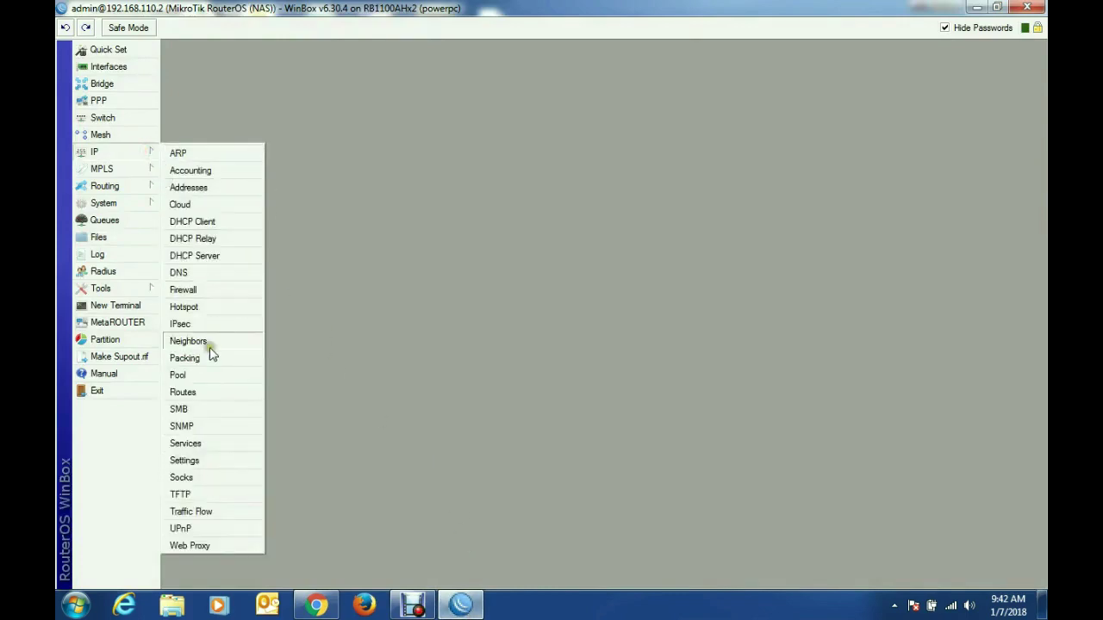
left_click(205, 376)
left_click(501, 252)
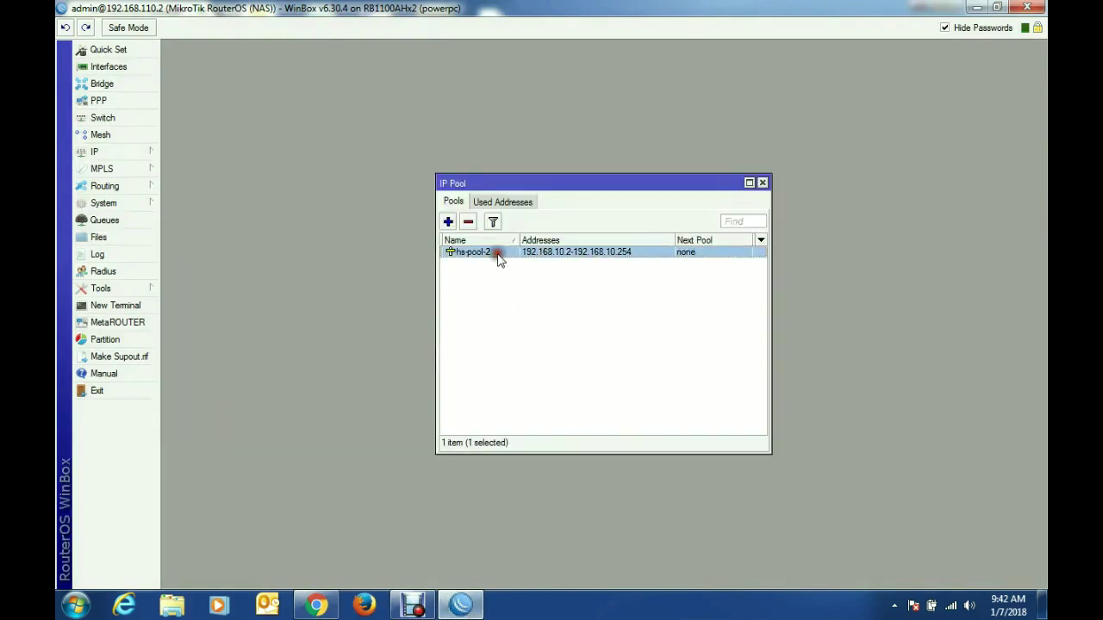
double_click(503, 252)
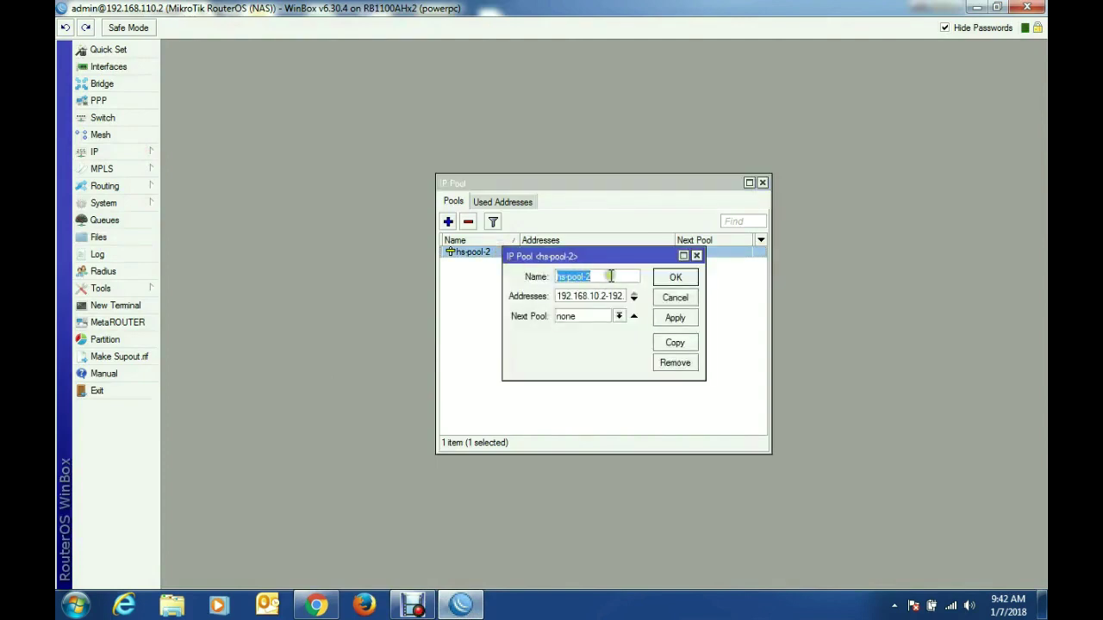
right_click(582, 277)
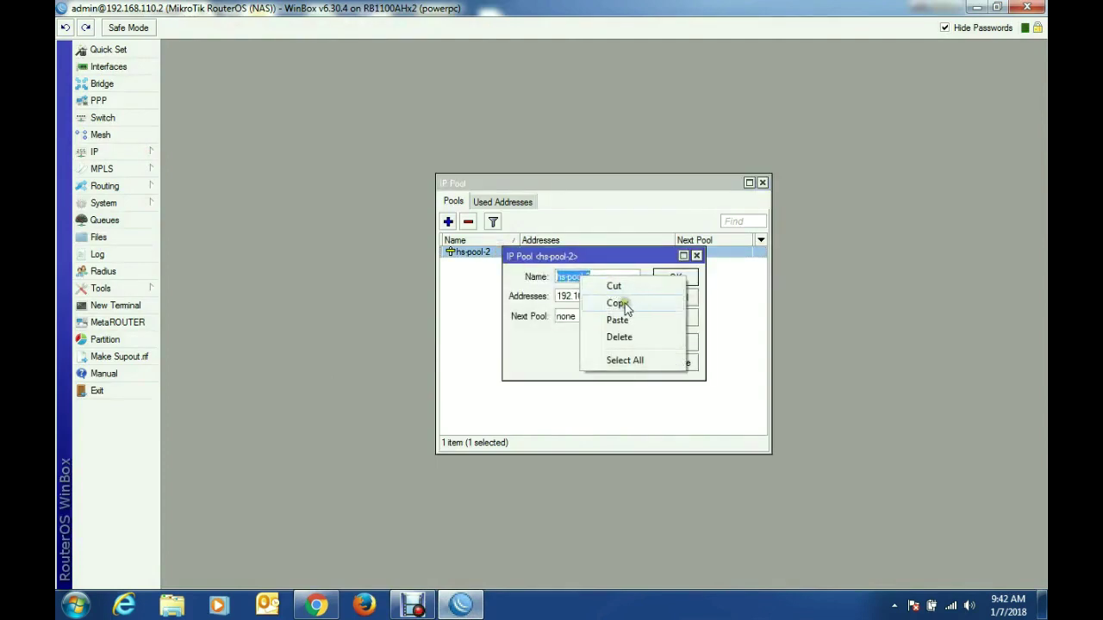
left_click(617, 304)
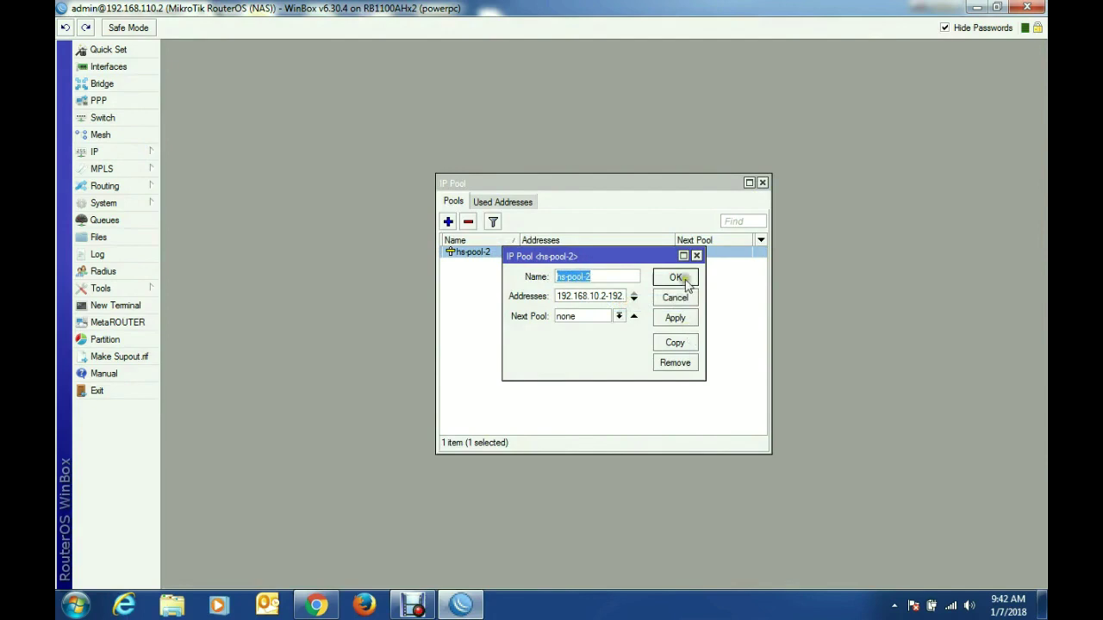
left_click(698, 256)
Step: Paste hs-pool-2 as the IP pool and save the 512k Package limitation
left_click(762, 184)
left_click(977, 7)
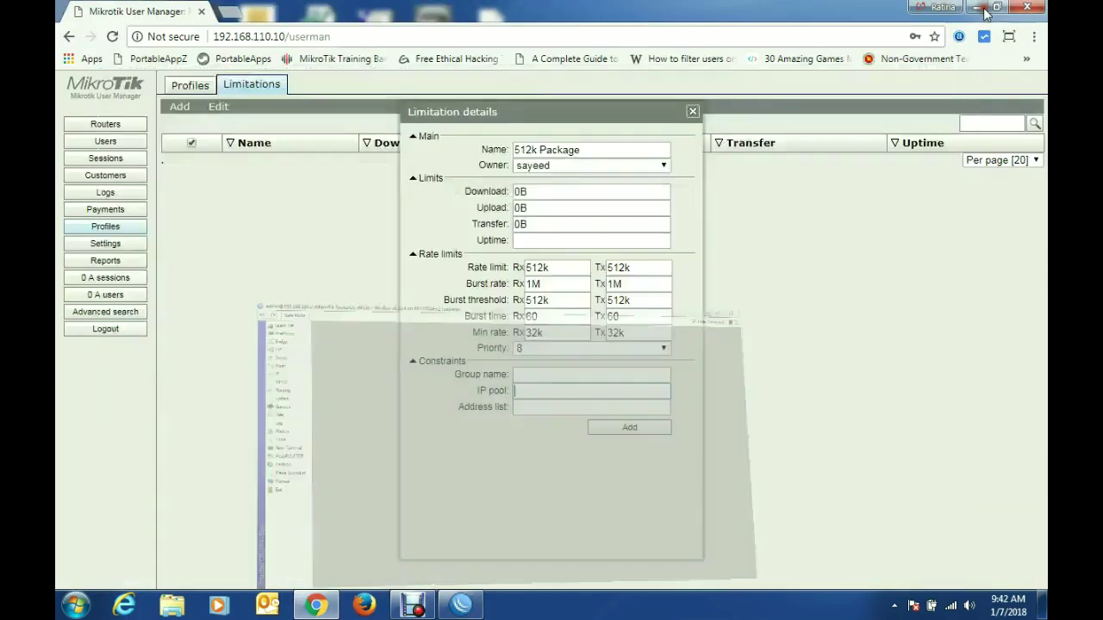
left_click(561, 392)
key("ctrl+v")
left_click(639, 429)
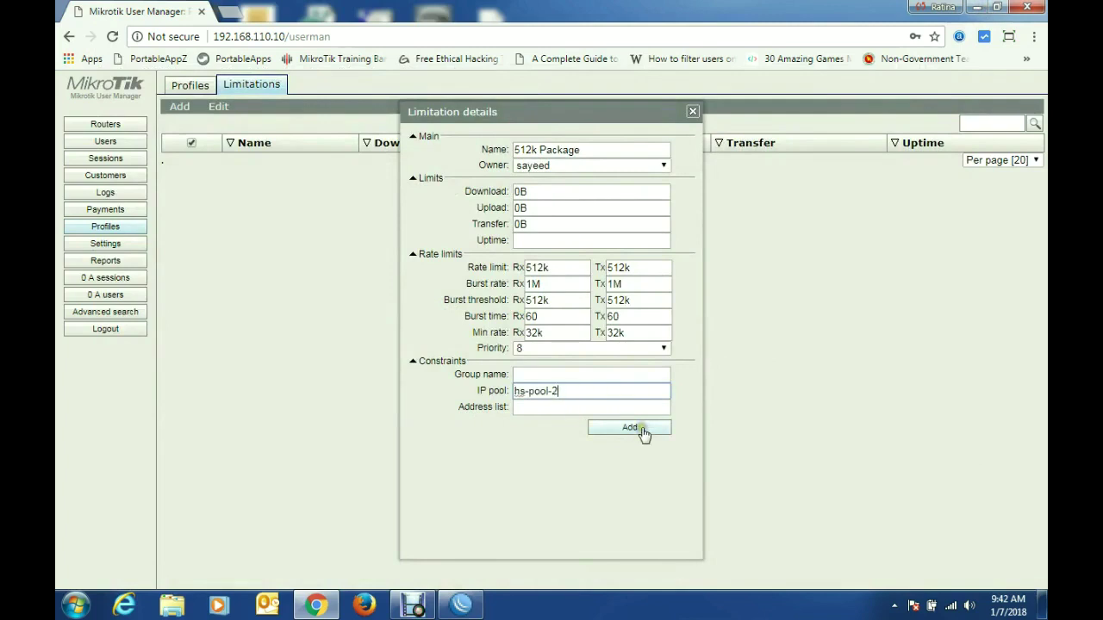
left_click(642, 431)
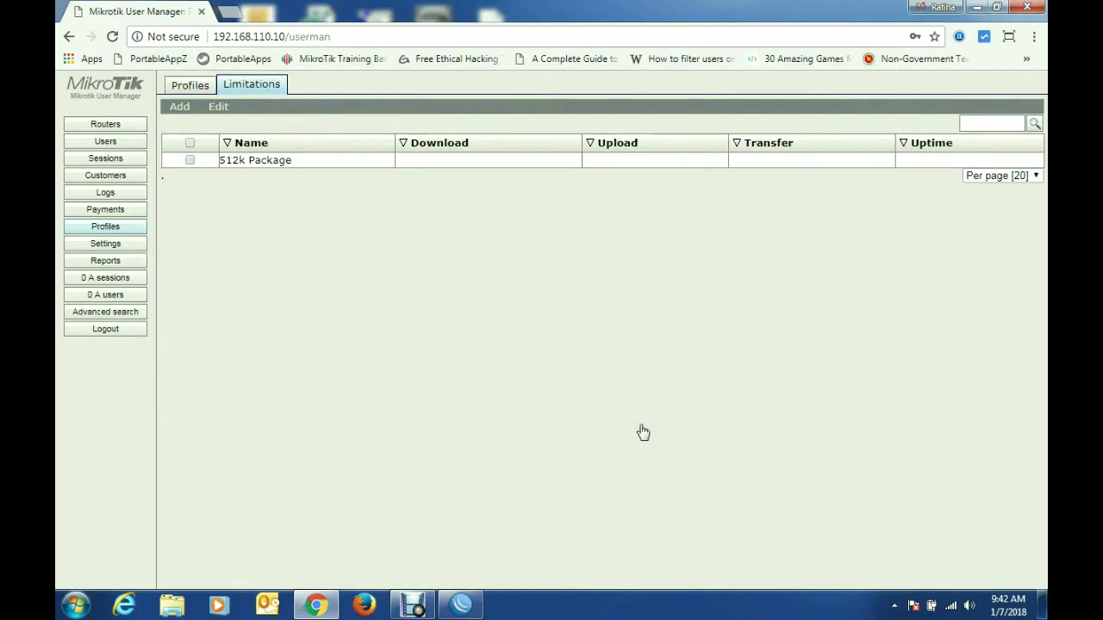
Step: Start a 1M Package limitation with 1M/1M rate, 2M/2M burst, 1M threshold, 64k minimum
left_click(174, 108)
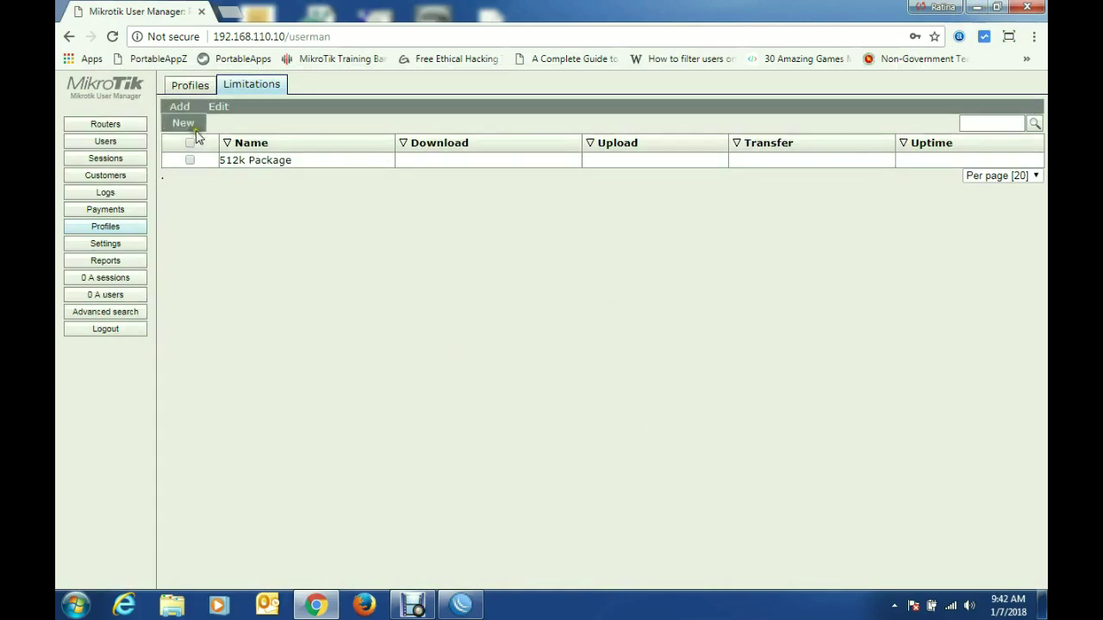
left_click(535, 148)
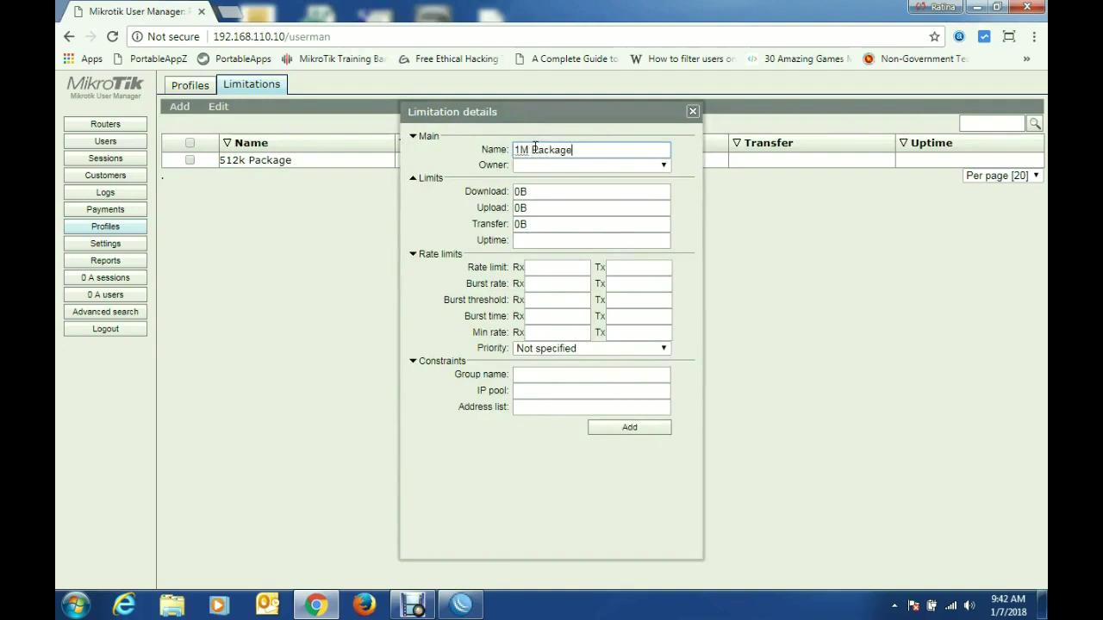
left_click(548, 269)
type("1M")
key("Tab")
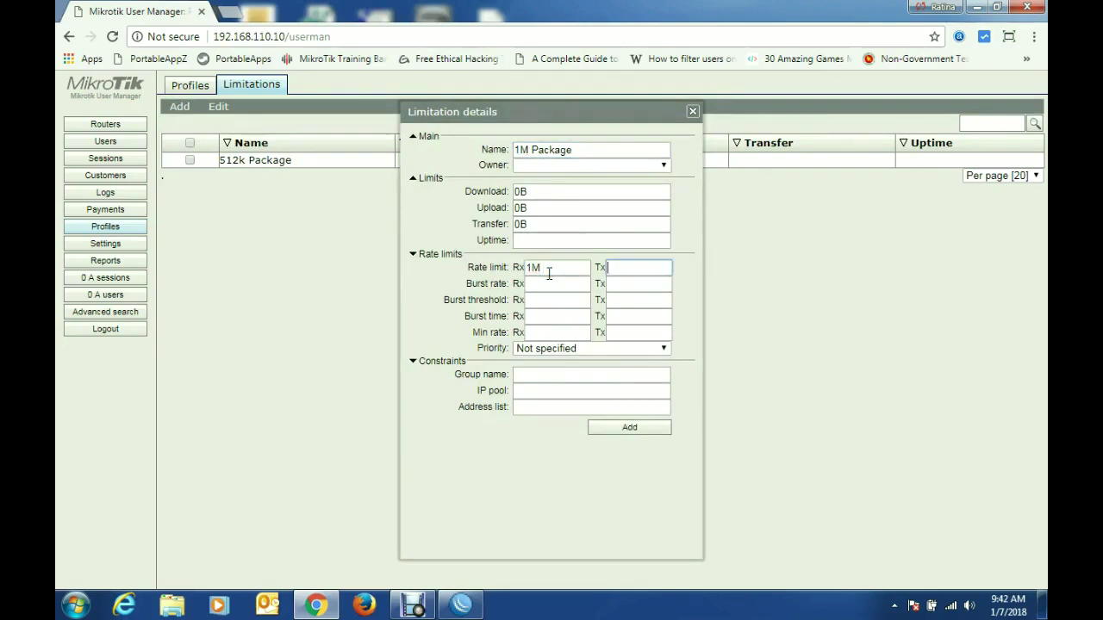
type("1M")
key("Tab")
key("Tab")
type("2M")
key("Tab")
type("1M")
key("Tab")
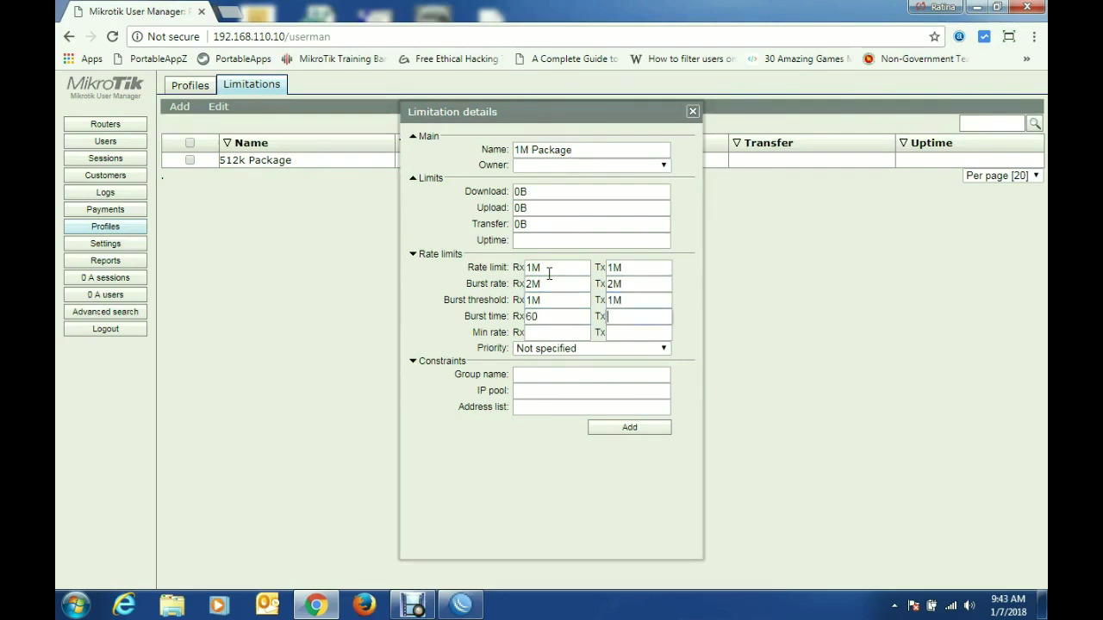
key("Tab")
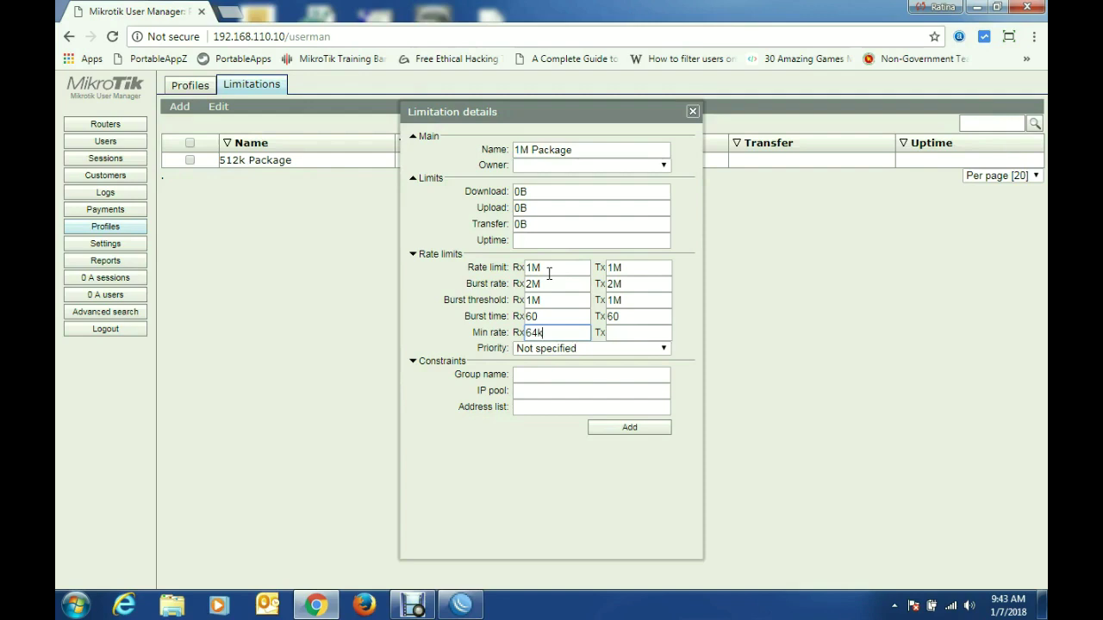
key("Tab")
Step: Give the 1M Package priority 8 and pool hs-pool-2, then save it
left_click(620, 346)
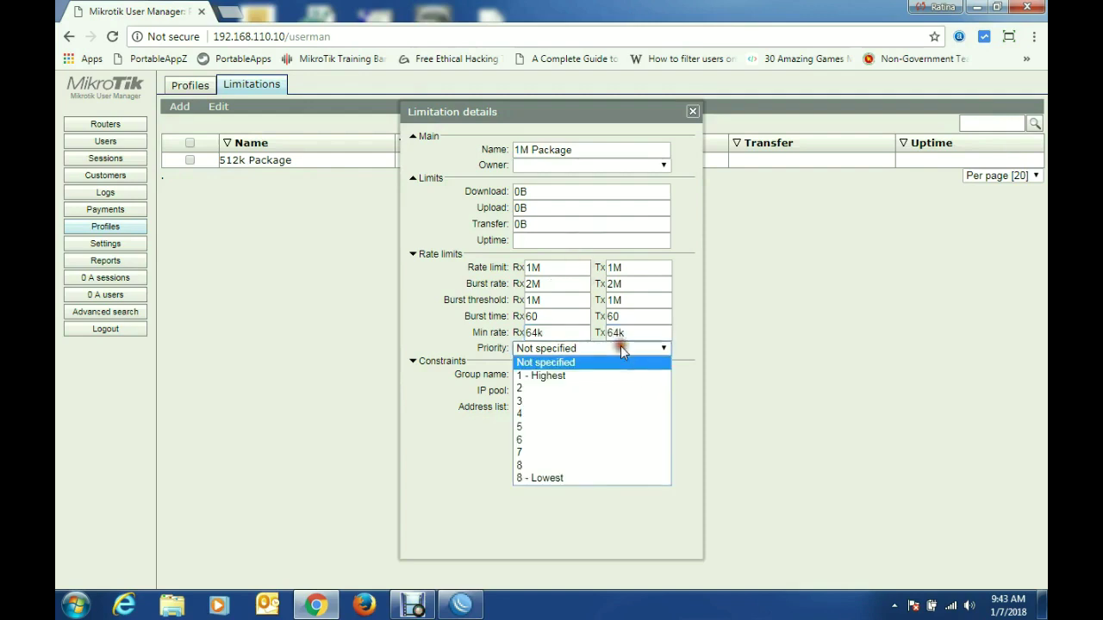
left_click(560, 465)
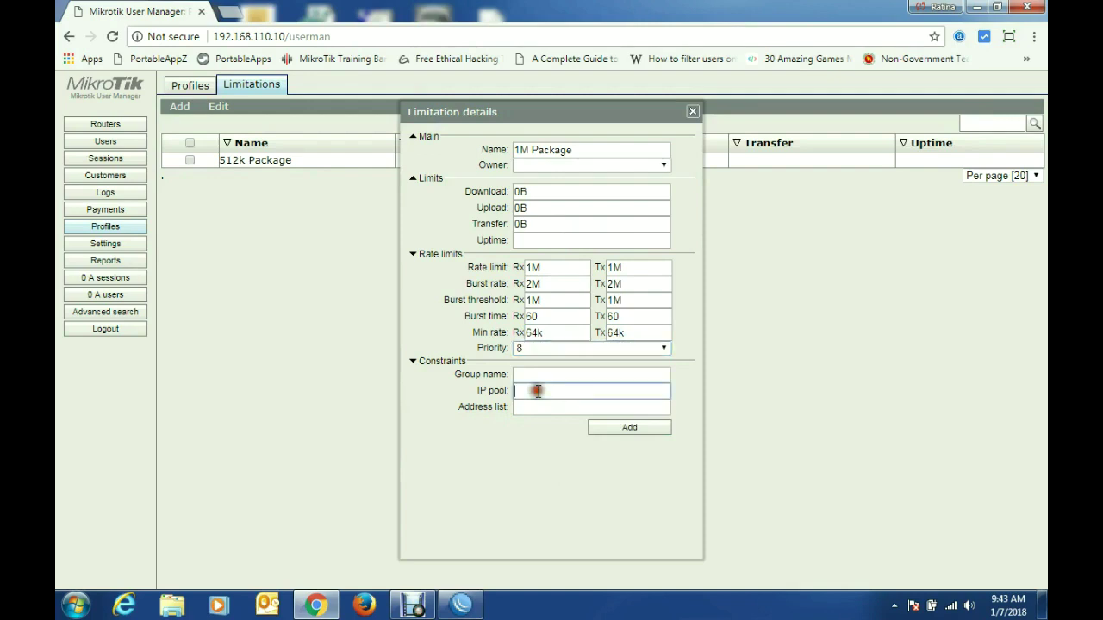
left_click(538, 391)
key("ctrl+v")
left_click(630, 428)
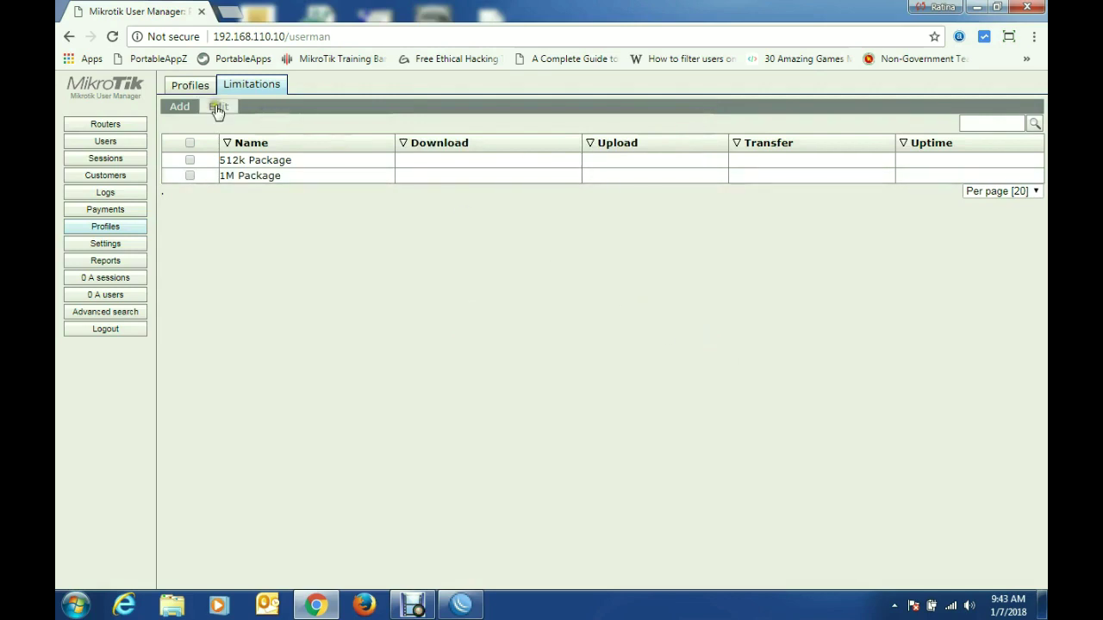
Step: Create a profile named 512k Users
left_click(191, 86)
left_click(269, 107)
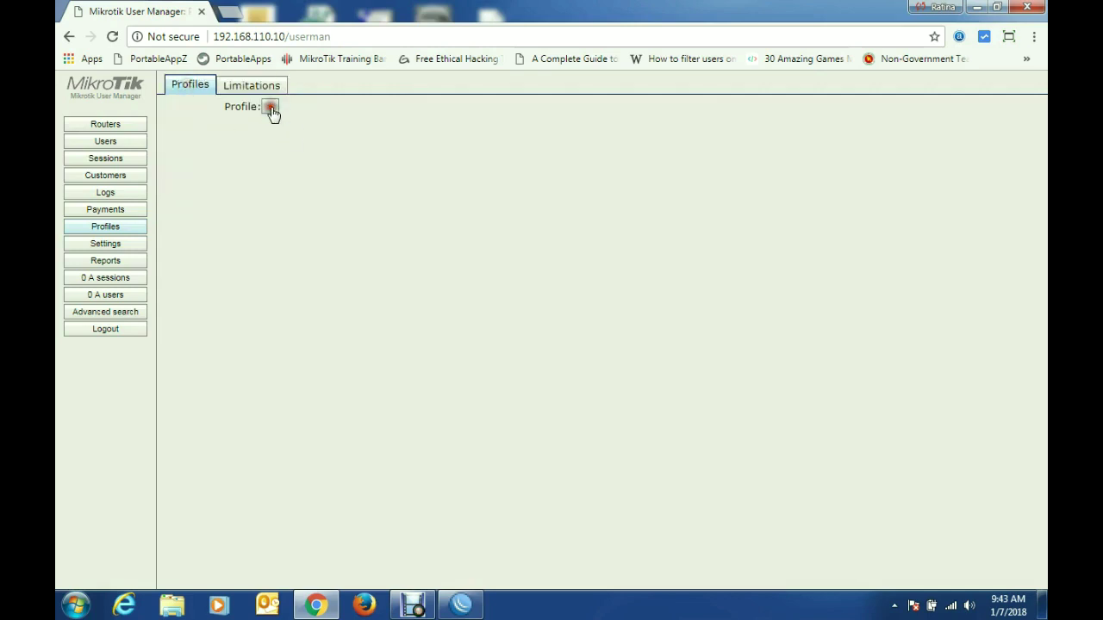
left_click(534, 321)
type("512k Users")
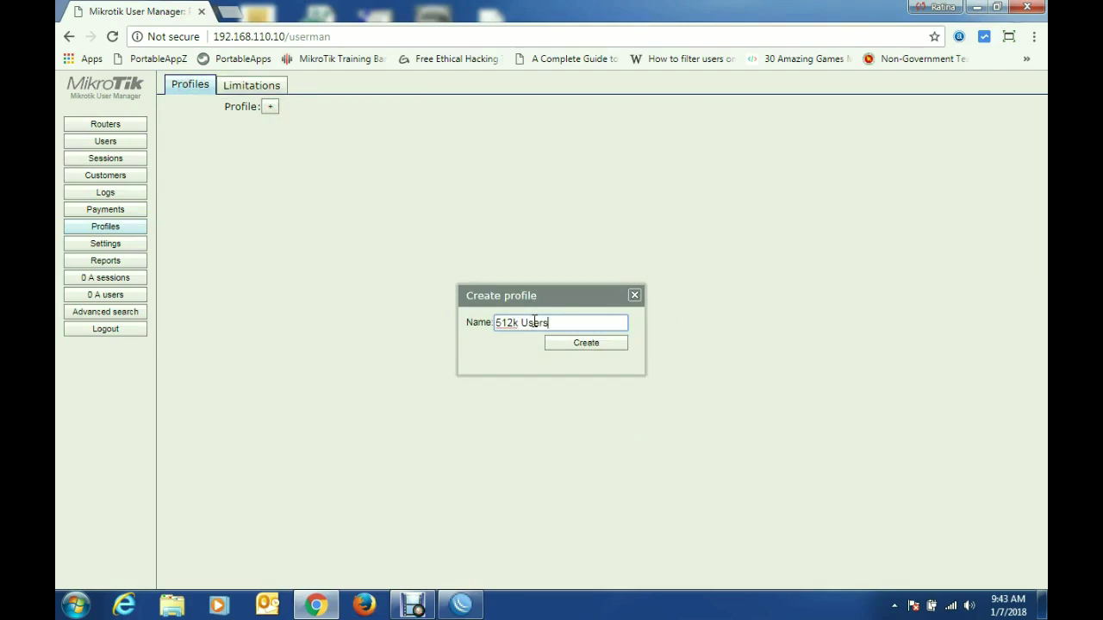
left_click(593, 345)
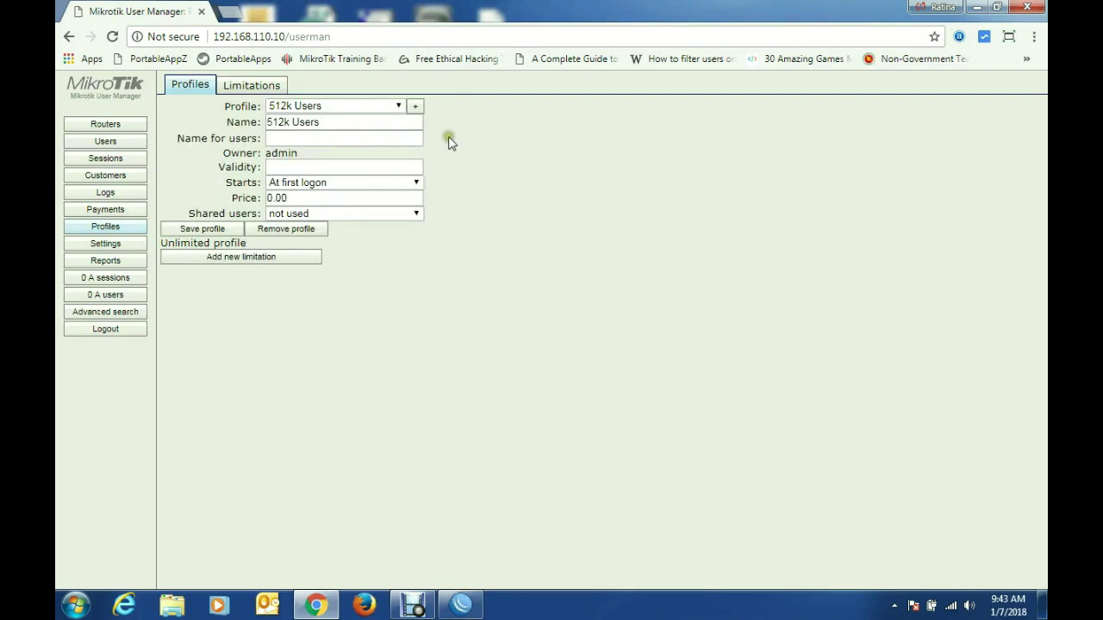
Step: Create a second profile named 1M Users
left_click(415, 105)
left_click(509, 323)
type("1M Users")
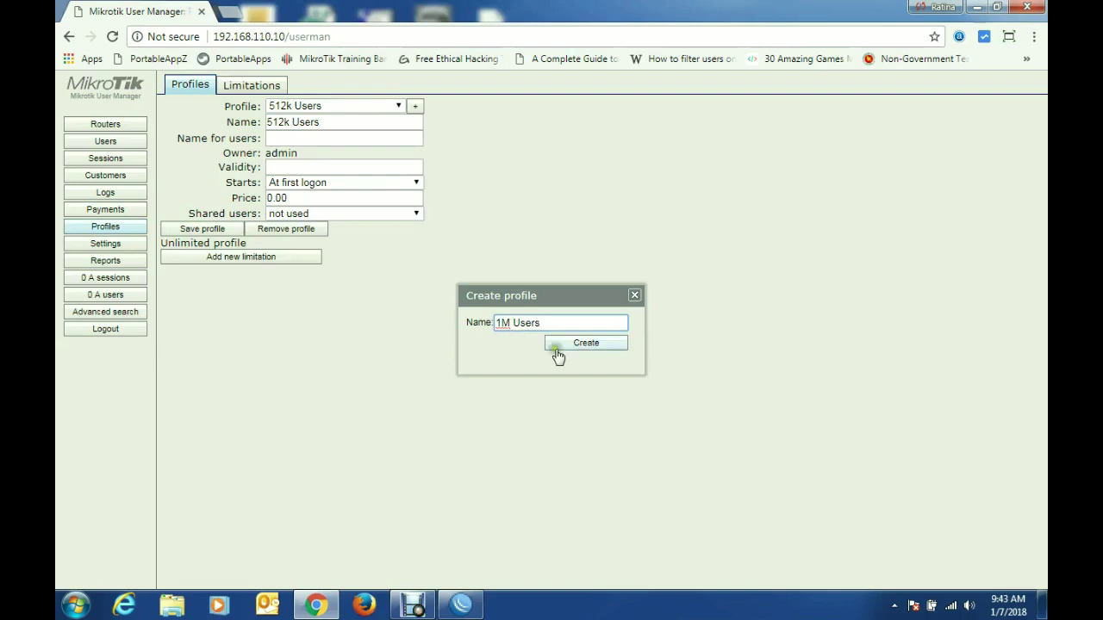
left_click(598, 344)
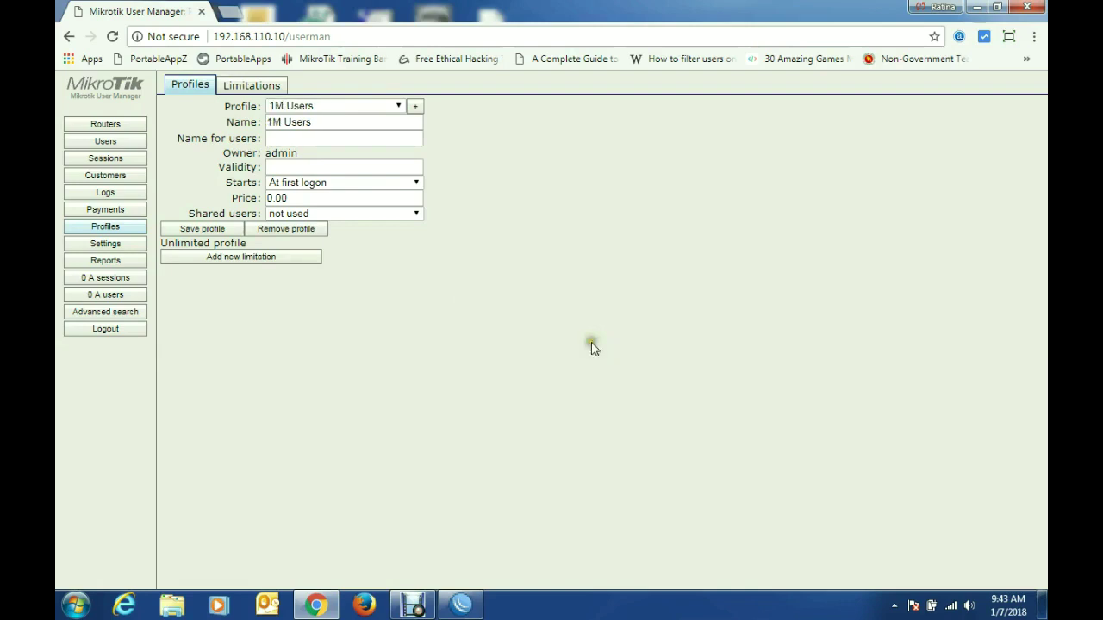
left_click(399, 106)
Step: Attach the 512k Package limitation to the 512k Users profile
left_click(366, 117)
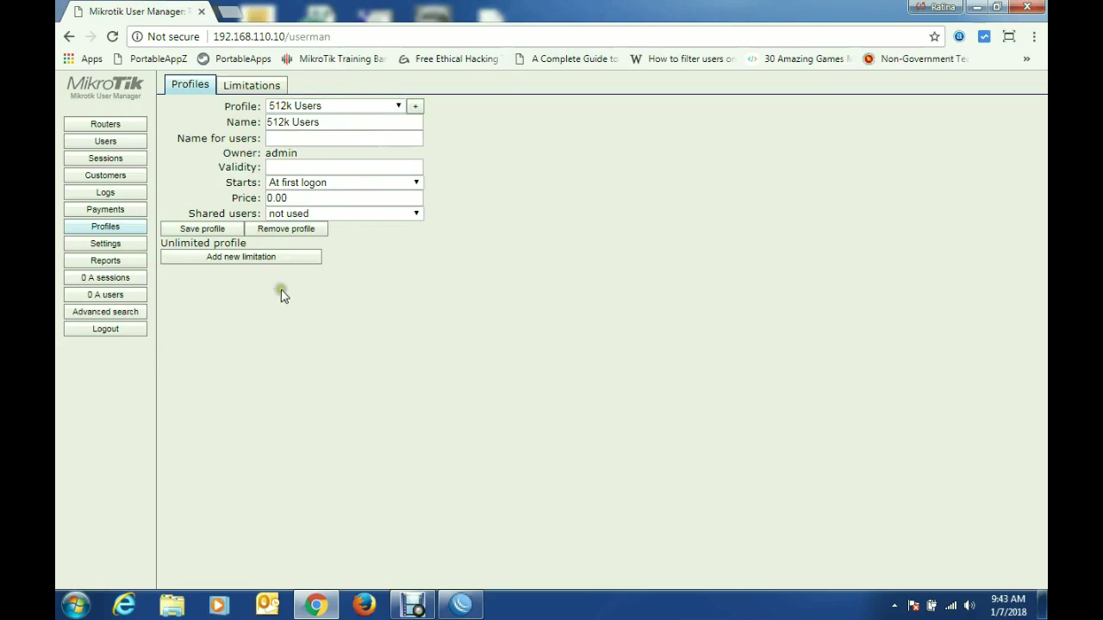
left_click(229, 258)
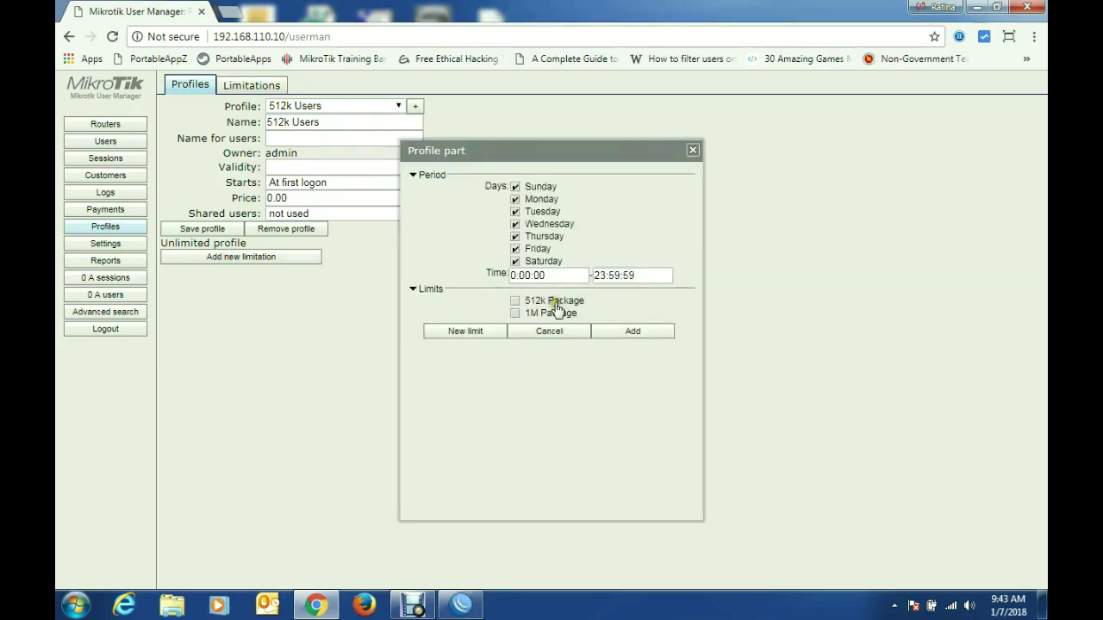
left_click(514, 302)
left_click(647, 335)
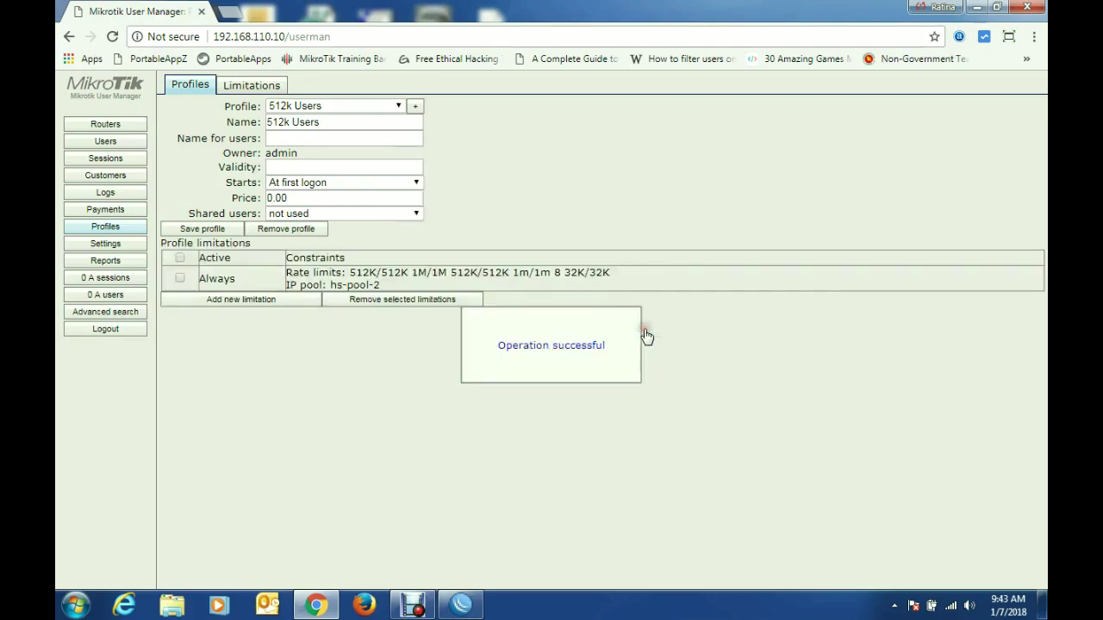
Step: Attach the 1M Package limitation to the 1M Users profile
left_click(378, 104)
left_click(365, 134)
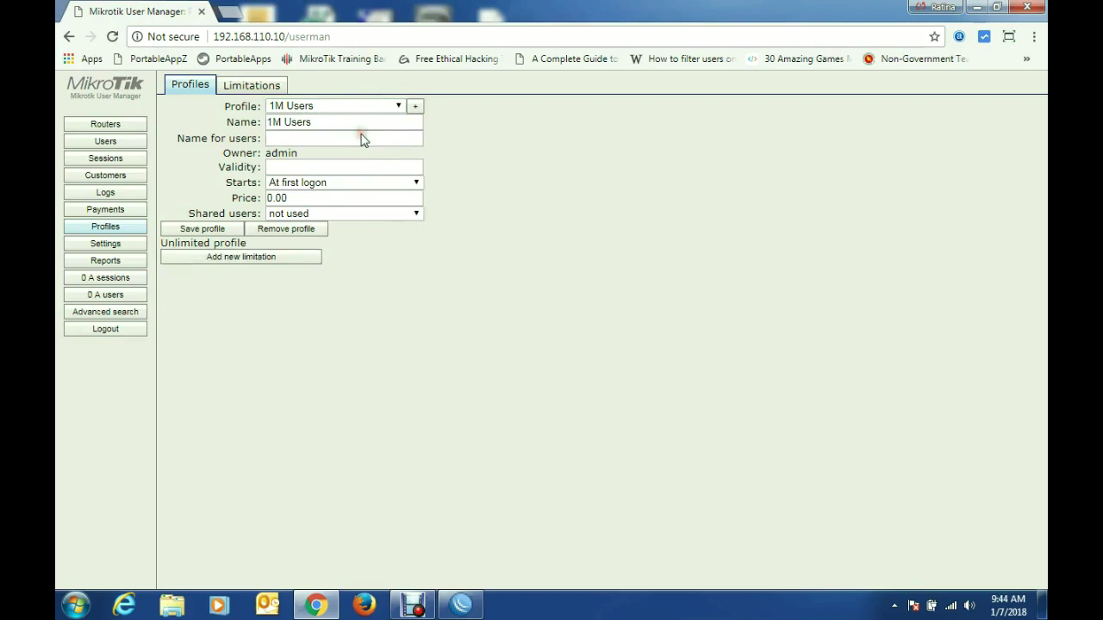
left_click(237, 259)
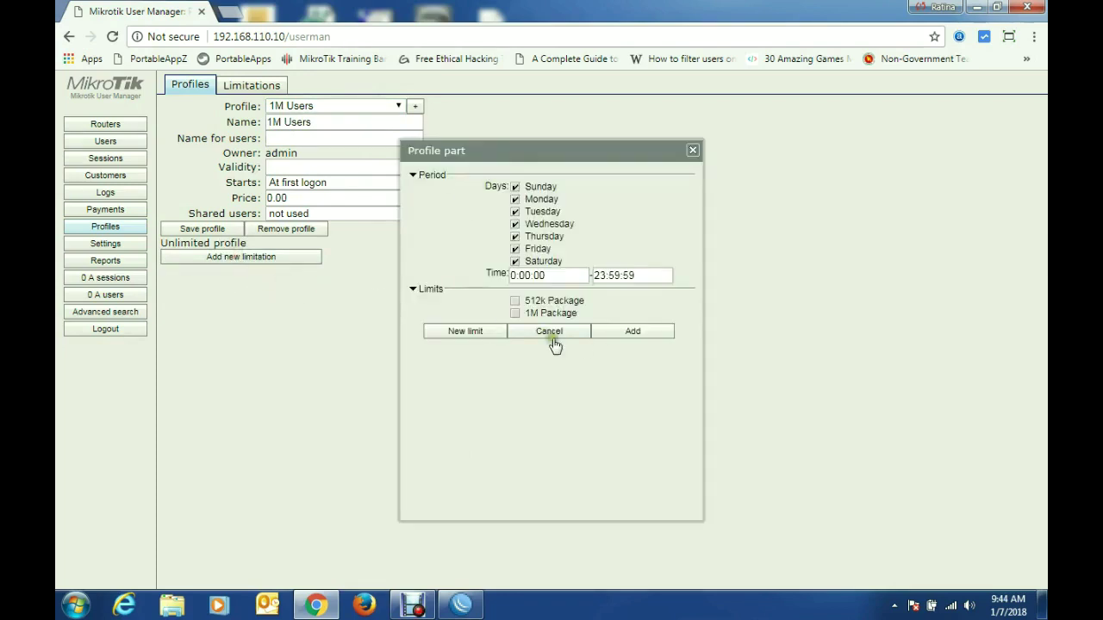
left_click(525, 315)
left_click(635, 331)
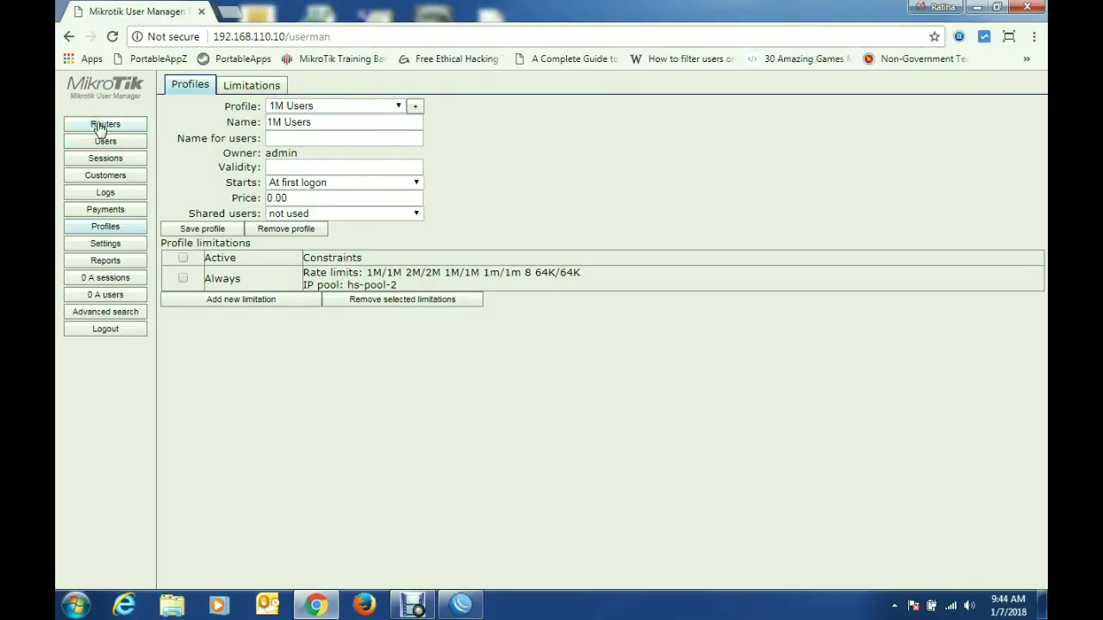
Step: Start a new router named MikroTik RouterOS (NAS) and set its owner account
left_click(102, 125)
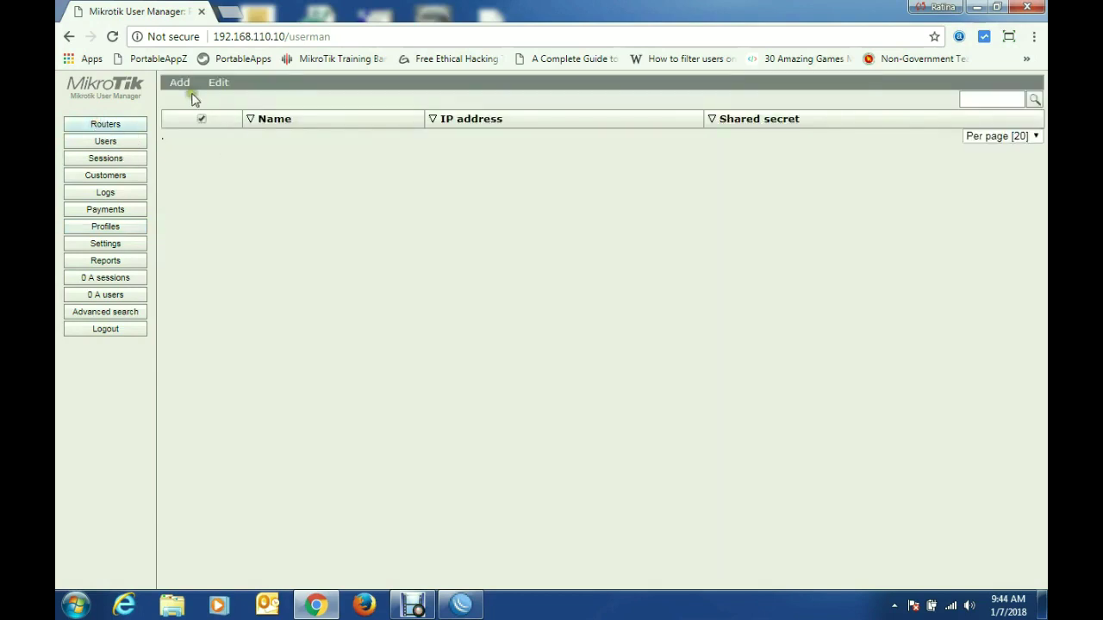
left_click(178, 84)
left_click(183, 102)
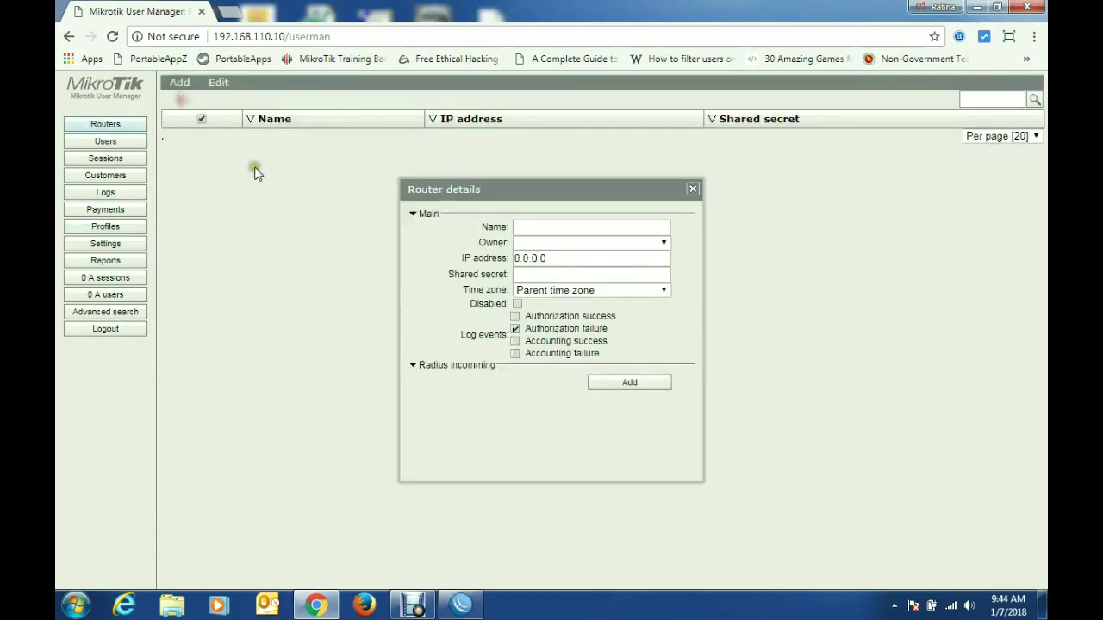
left_click(583, 226)
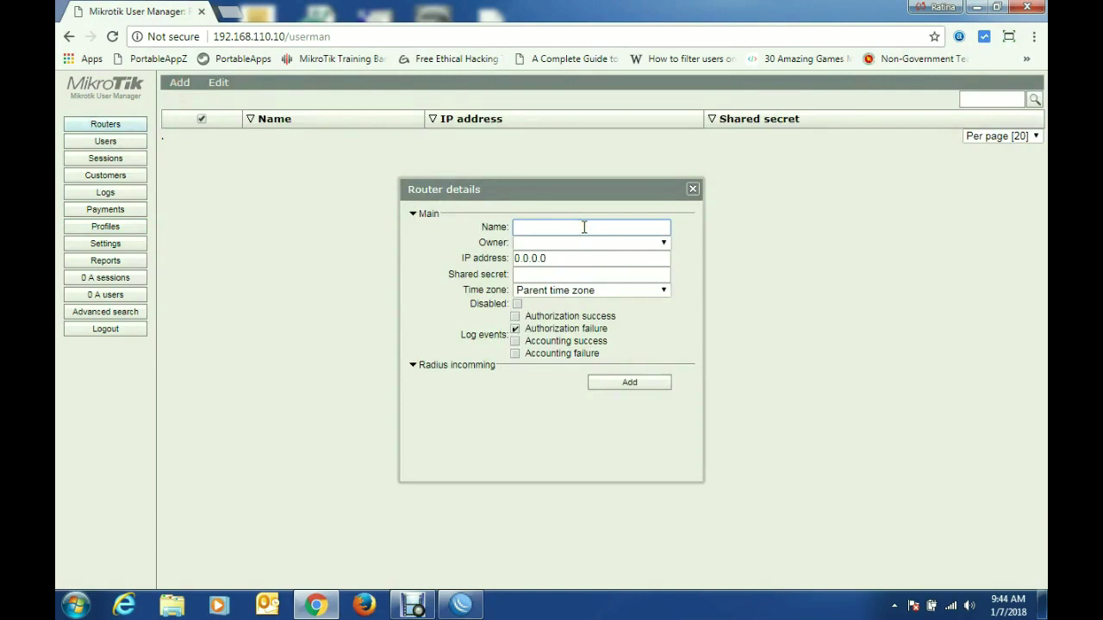
type("MikroTik Route")
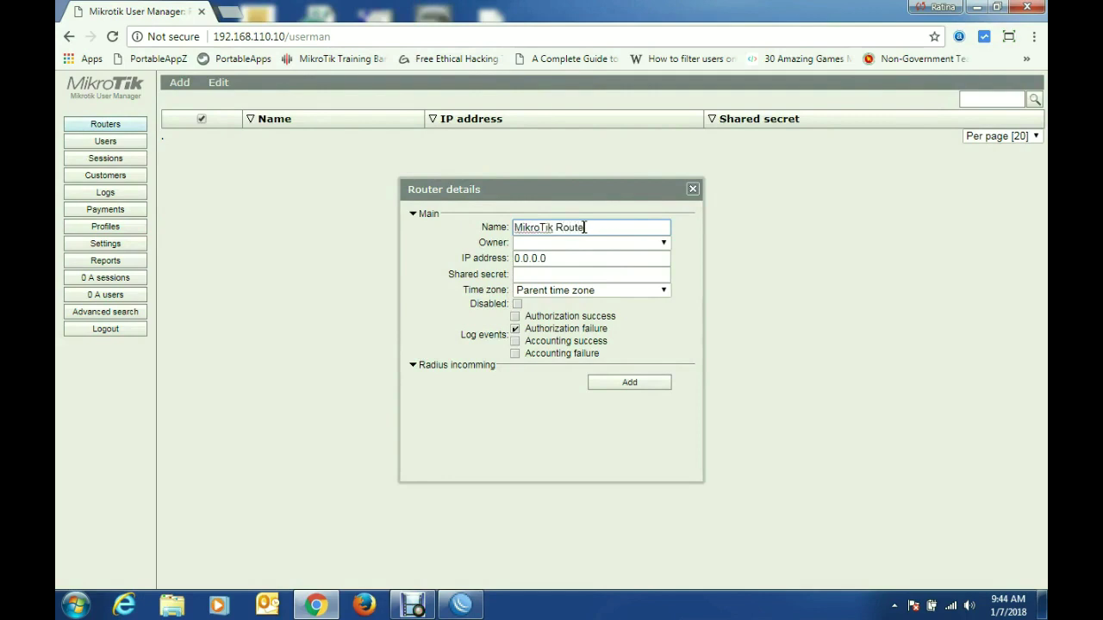
type("rOS (NAS")
left_click(560, 243)
left_click(564, 273)
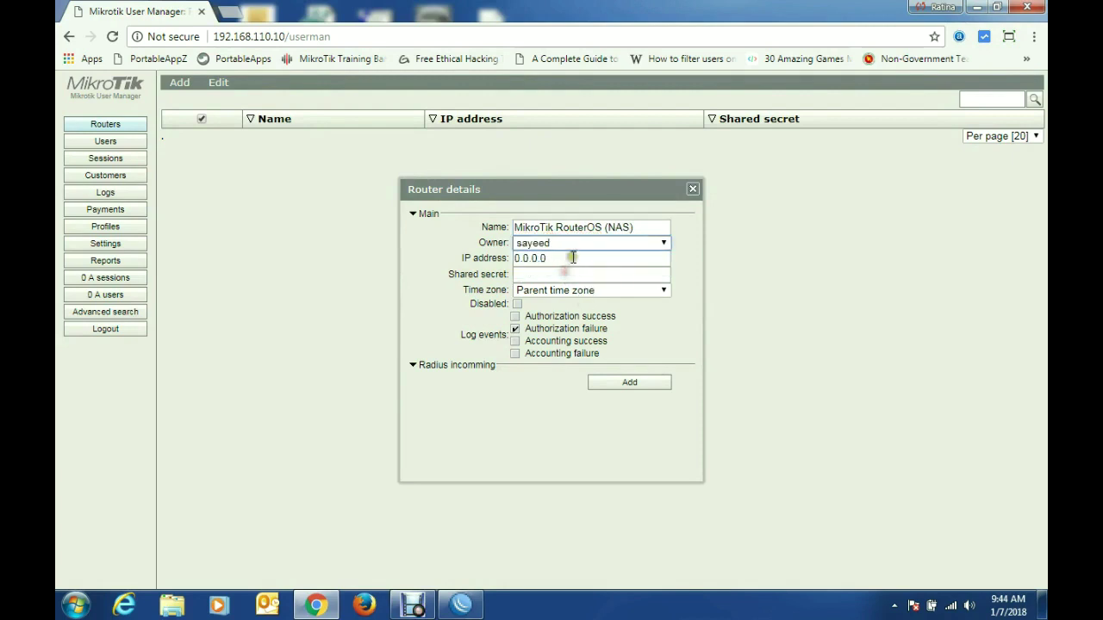
Step: Set the router's IP address to 192.168.110.2 and enter its shared secret
left_click_drag(556, 257, 487, 258)
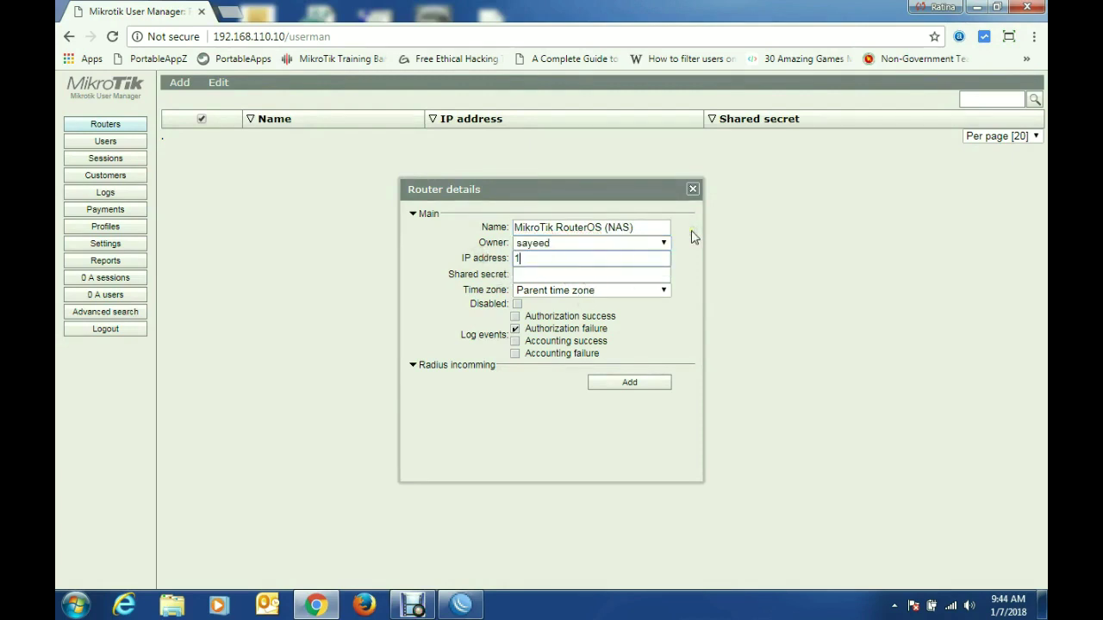
type("192.168.110.")
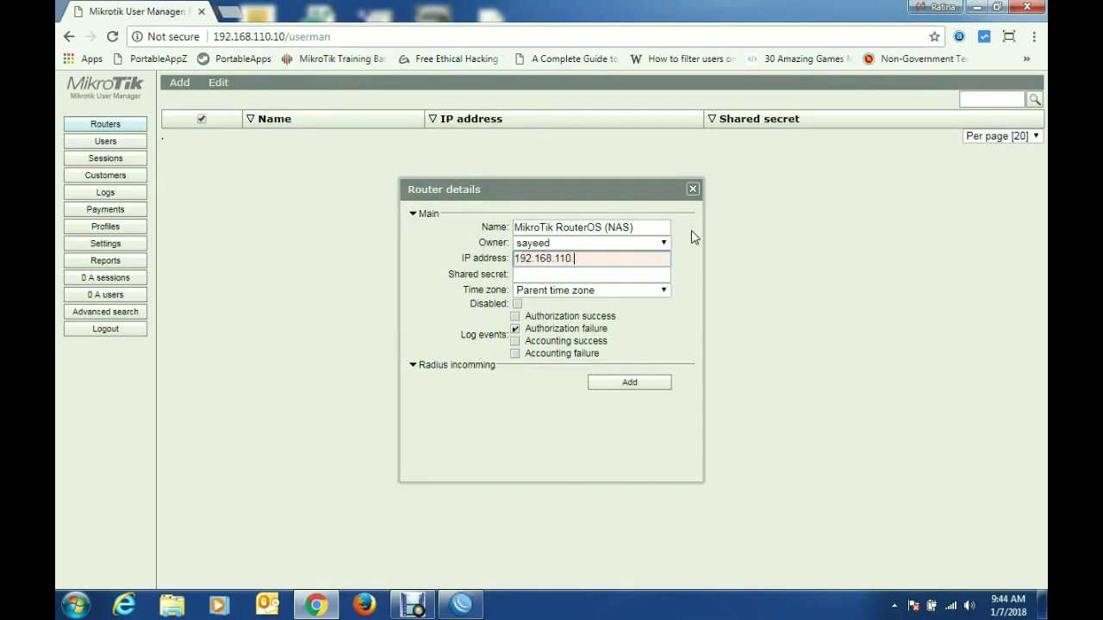
type("2")
left_click(593, 274)
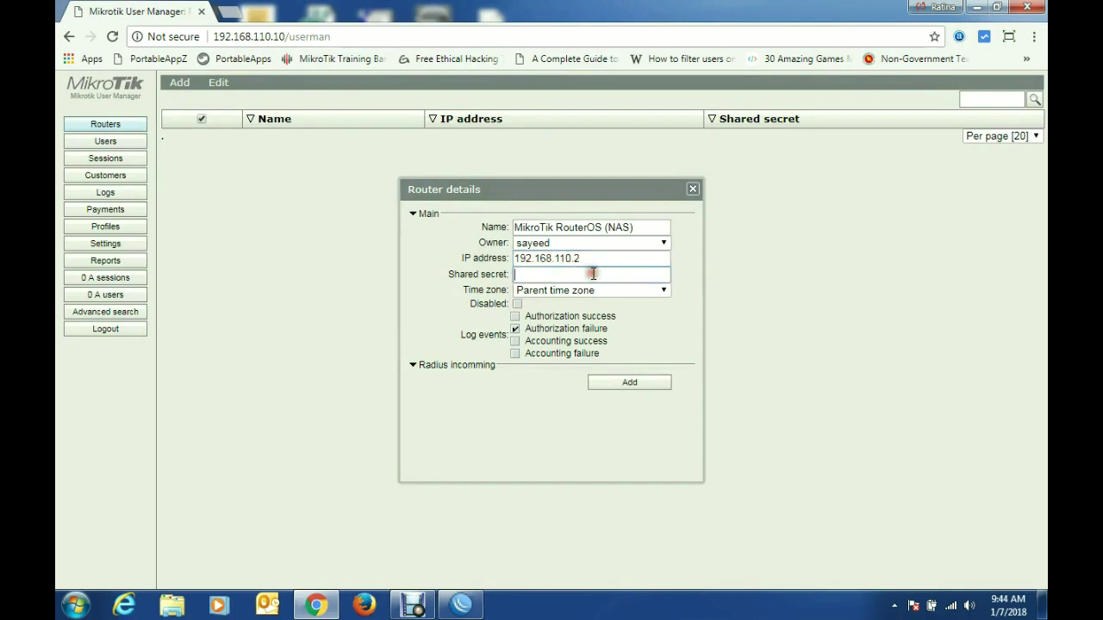
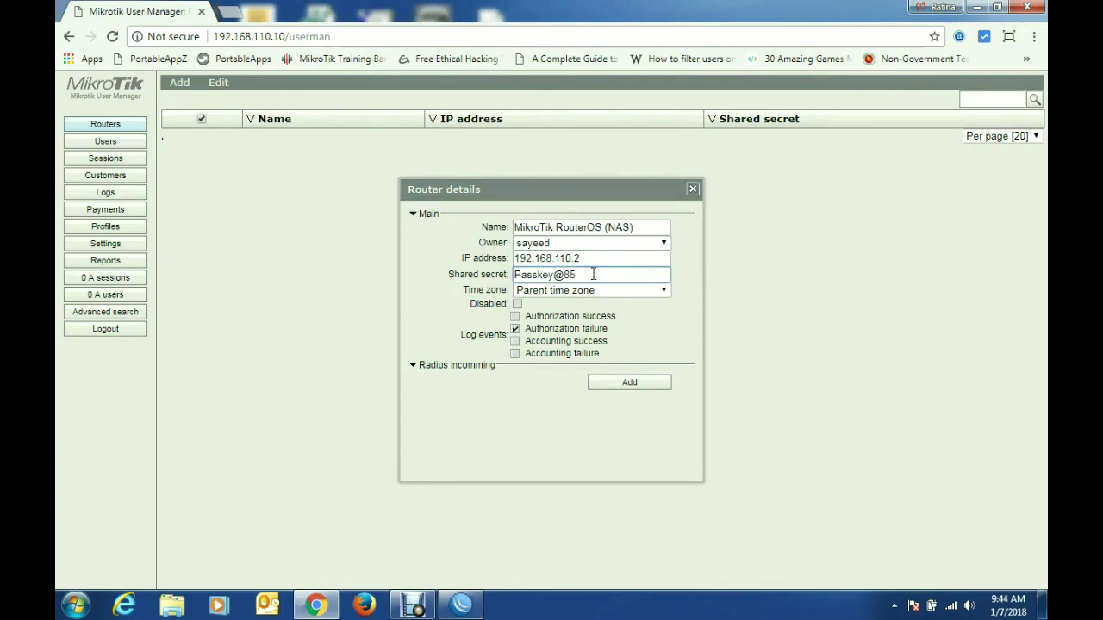
Step: Enable CoA on port 1700 and save the router entry
left_click(413, 365)
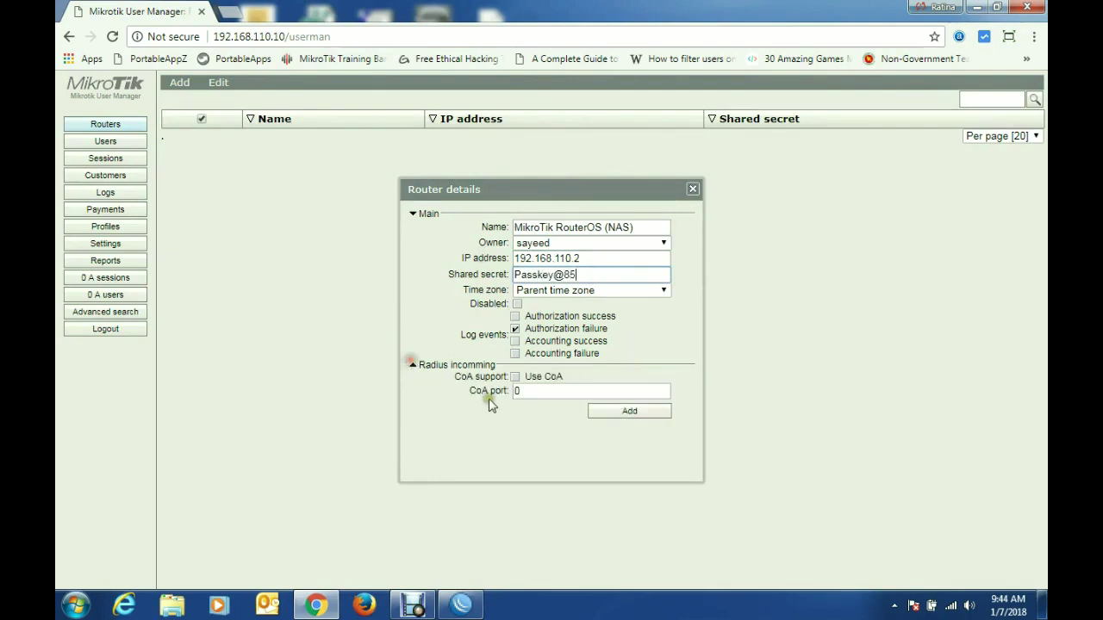
left_click(516, 376)
left_click(534, 391)
key("BackSpace")
type("1700")
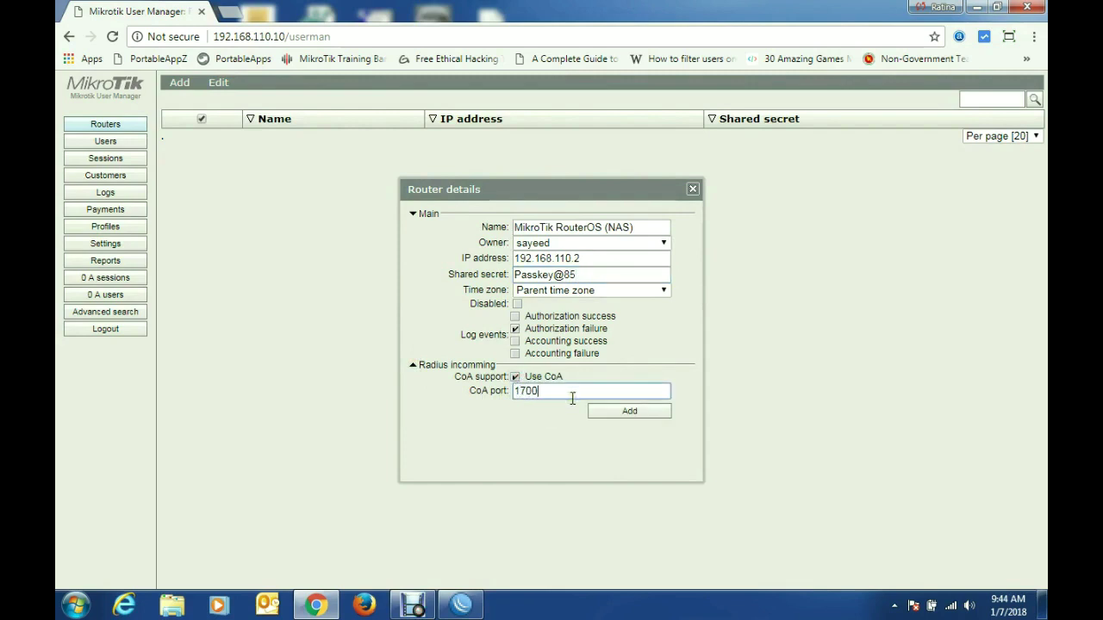
left_click(640, 413)
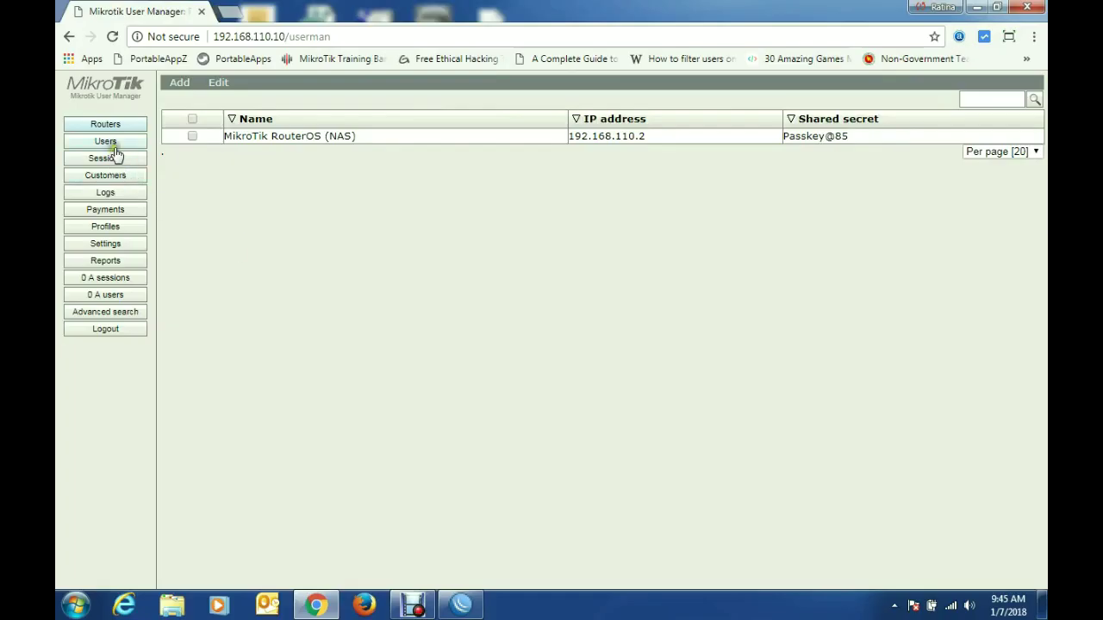
Step: Add hotspot user user1 with its password
left_click(113, 144)
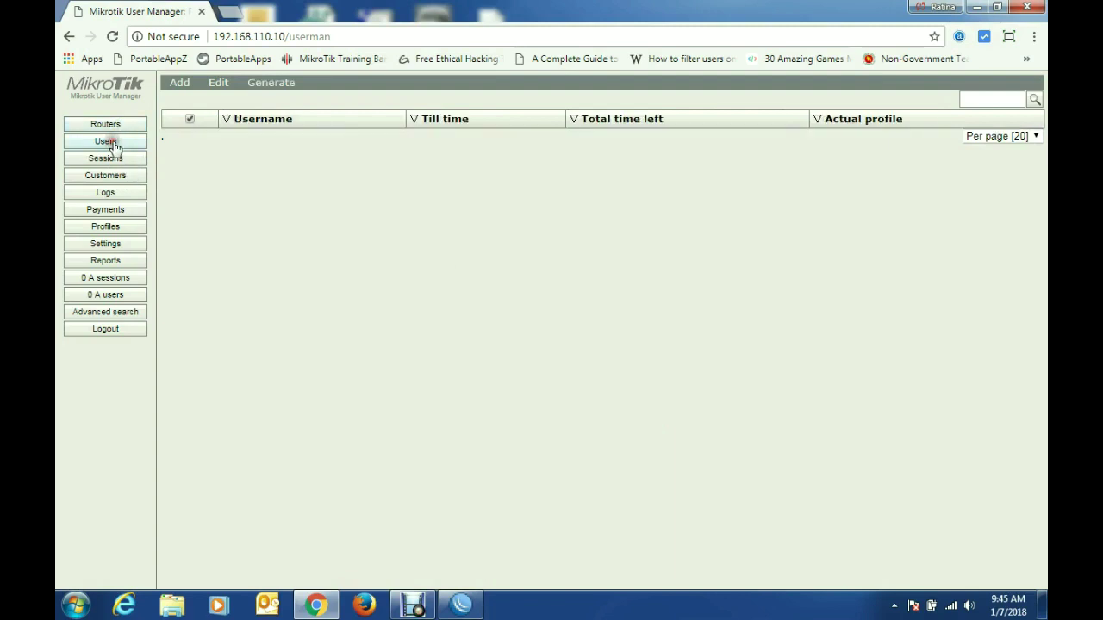
left_click(178, 82)
left_click(194, 102)
left_click(586, 189)
type("user1")
left_click(584, 205)
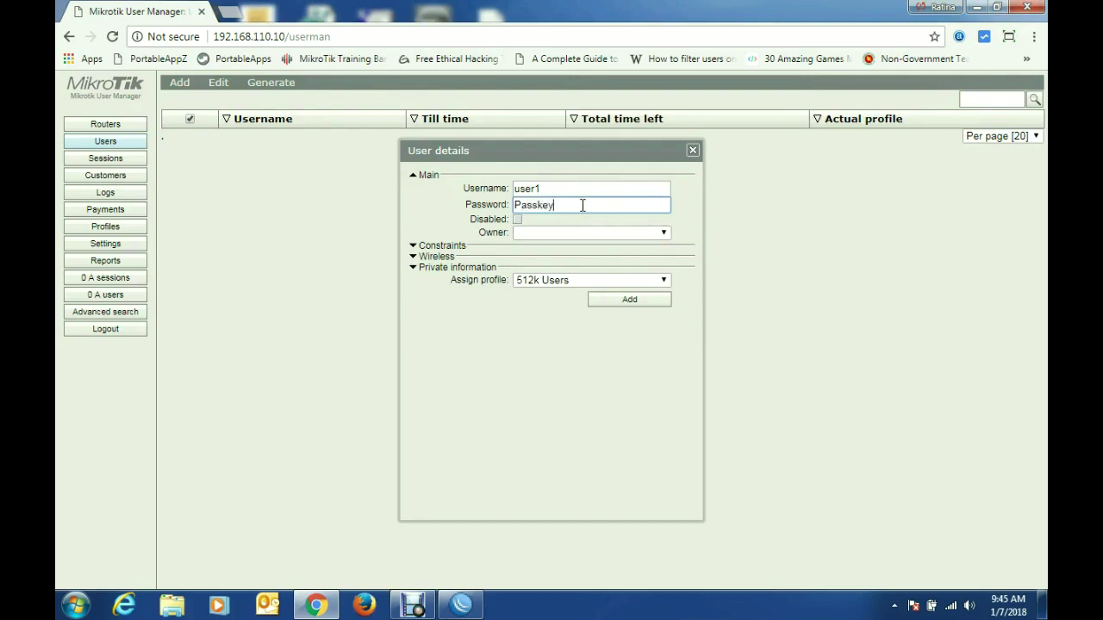
left_click(624, 303)
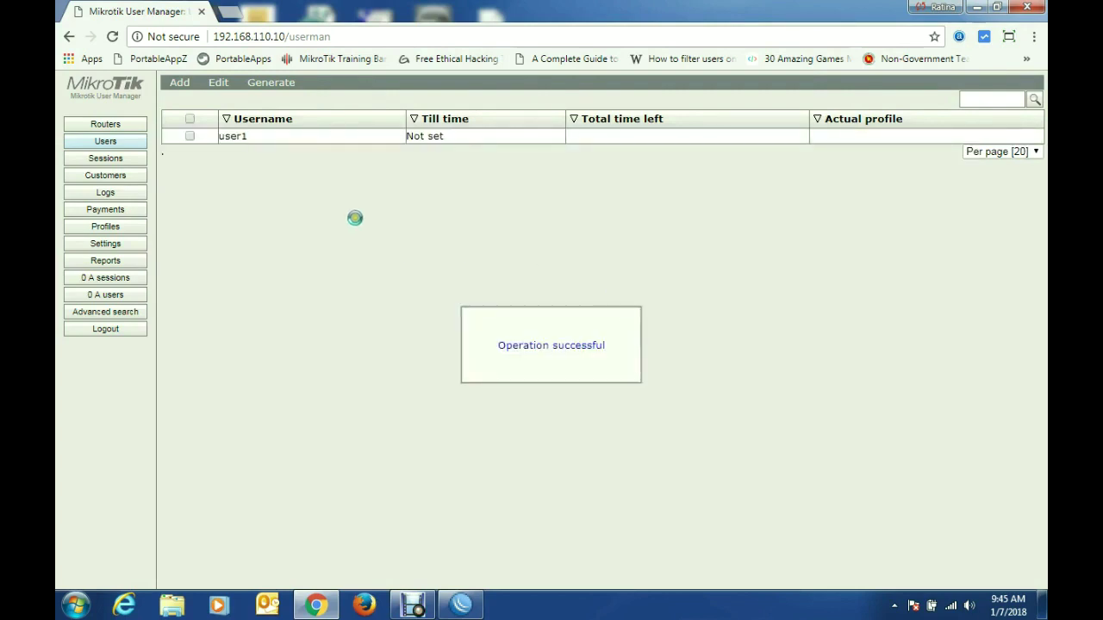
Step: Add user2 with its password, owner and the 1M Users profile
left_click(176, 83)
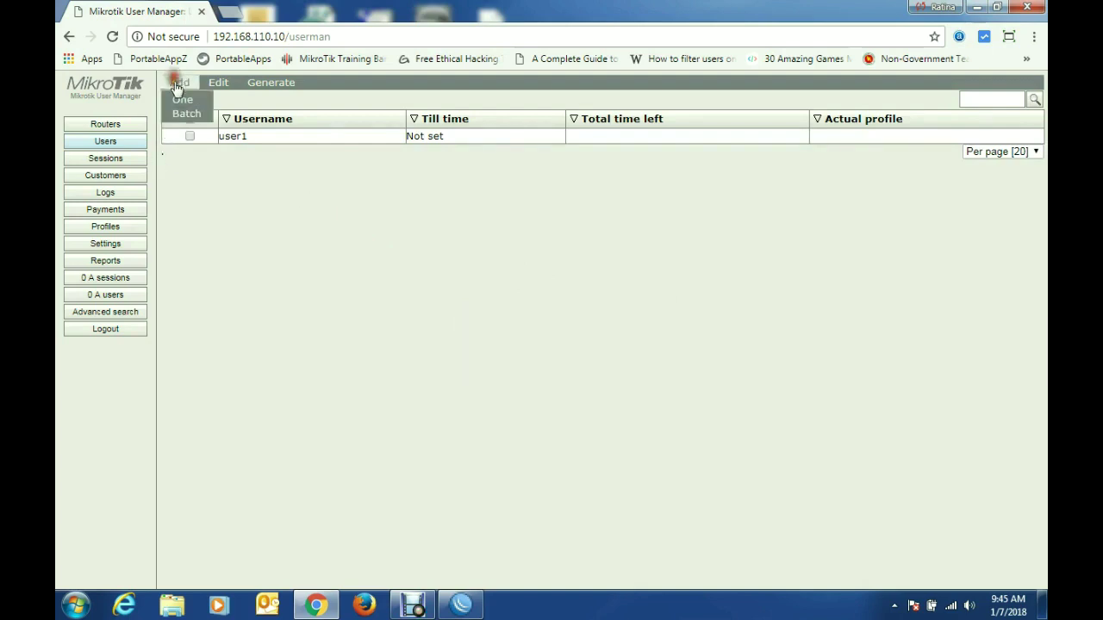
left_click(182, 100)
left_click(547, 193)
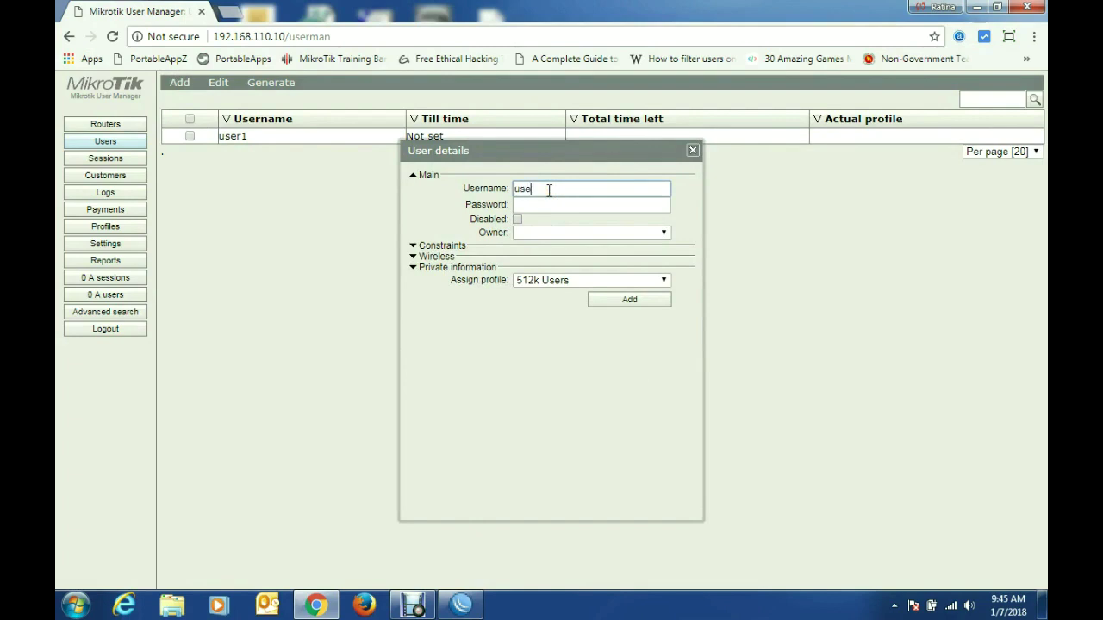
left_click(554, 205)
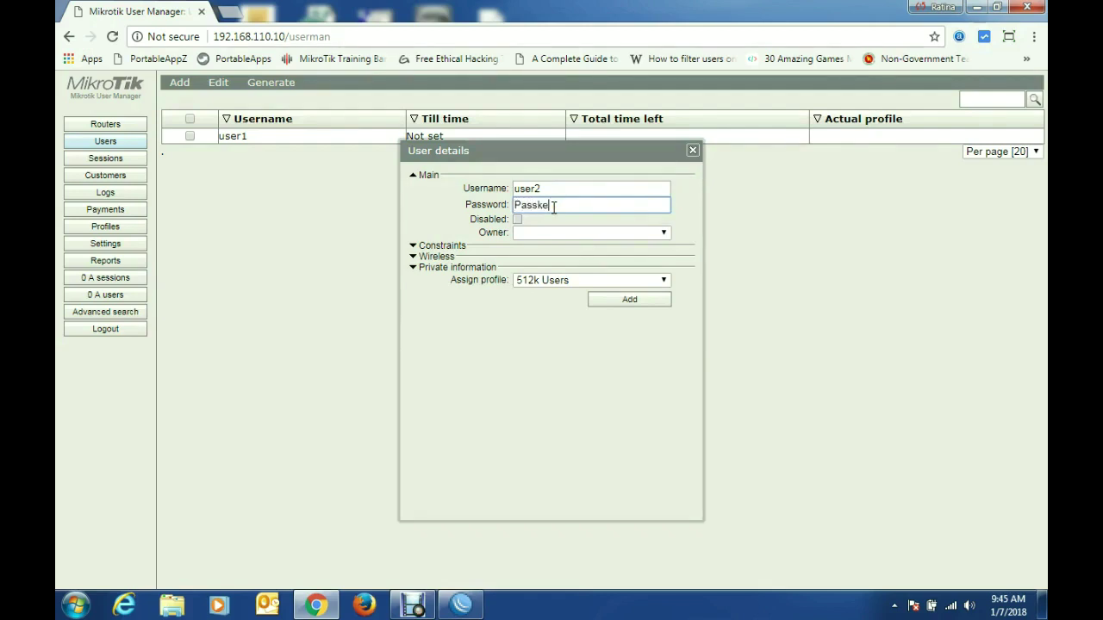
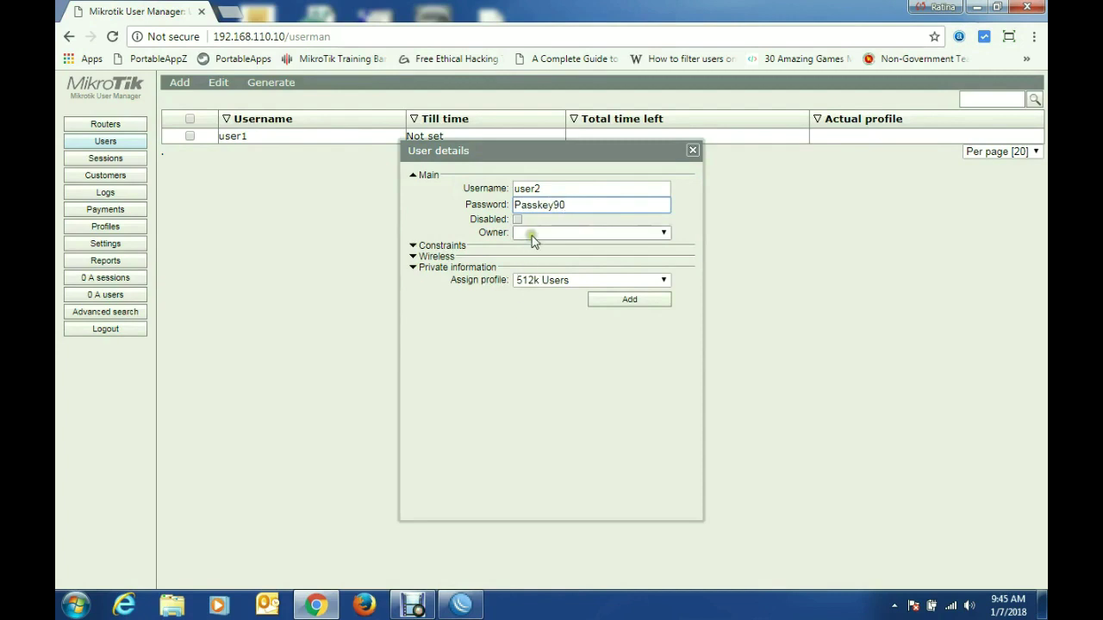
left_click(534, 232)
left_click(541, 261)
left_click(554, 279)
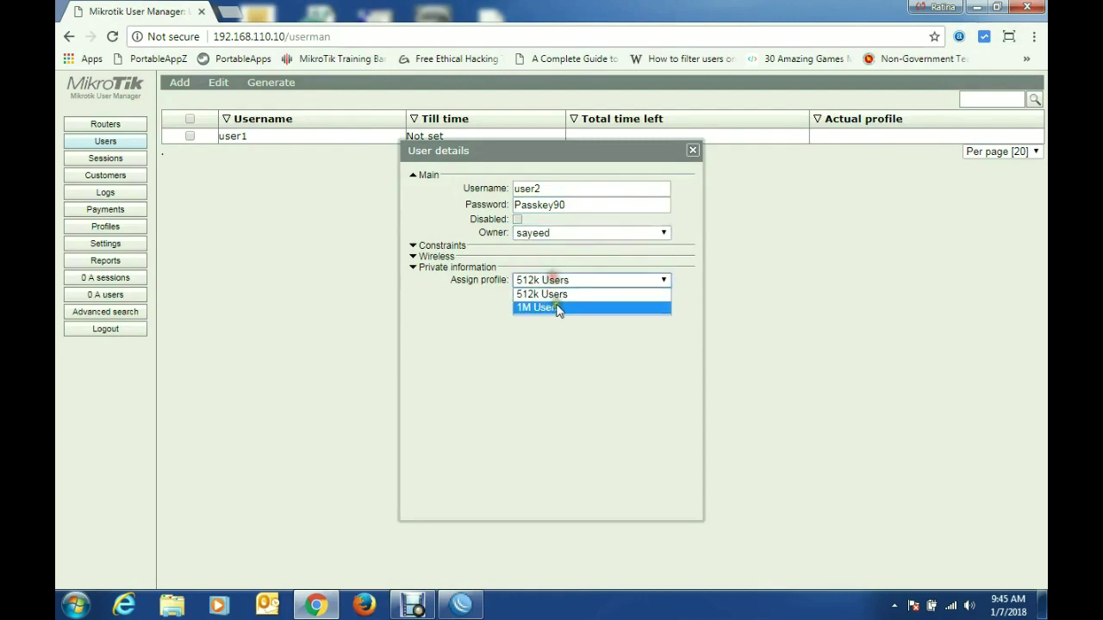
left_click(556, 308)
left_click(626, 302)
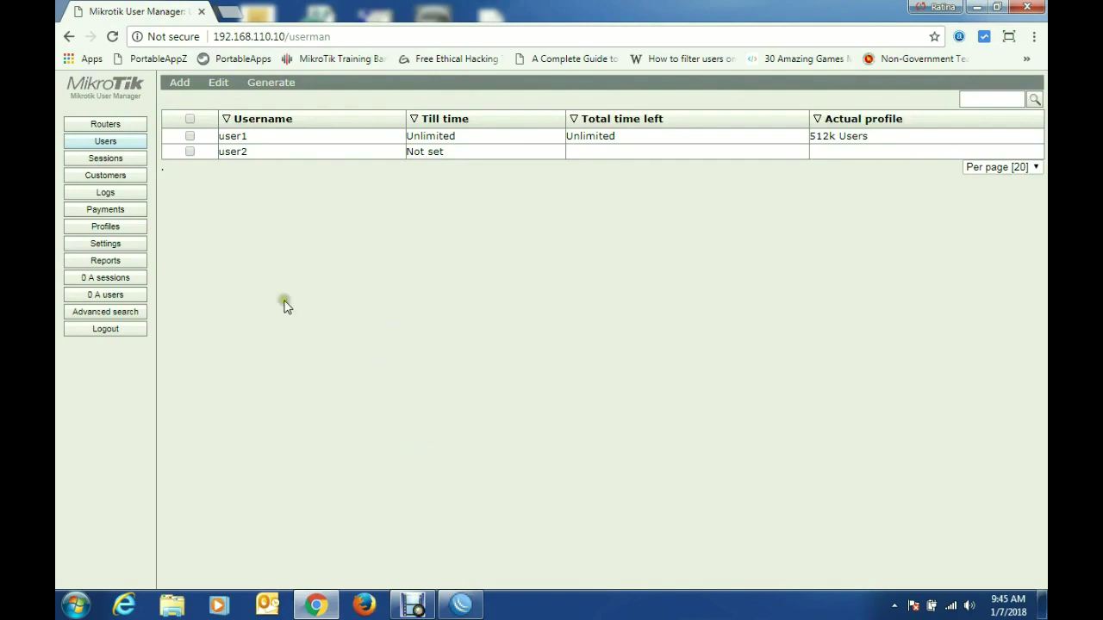
Step: Minimize Chrome and disconnect the PC from the OMC Wi-Fi network
left_click(977, 8)
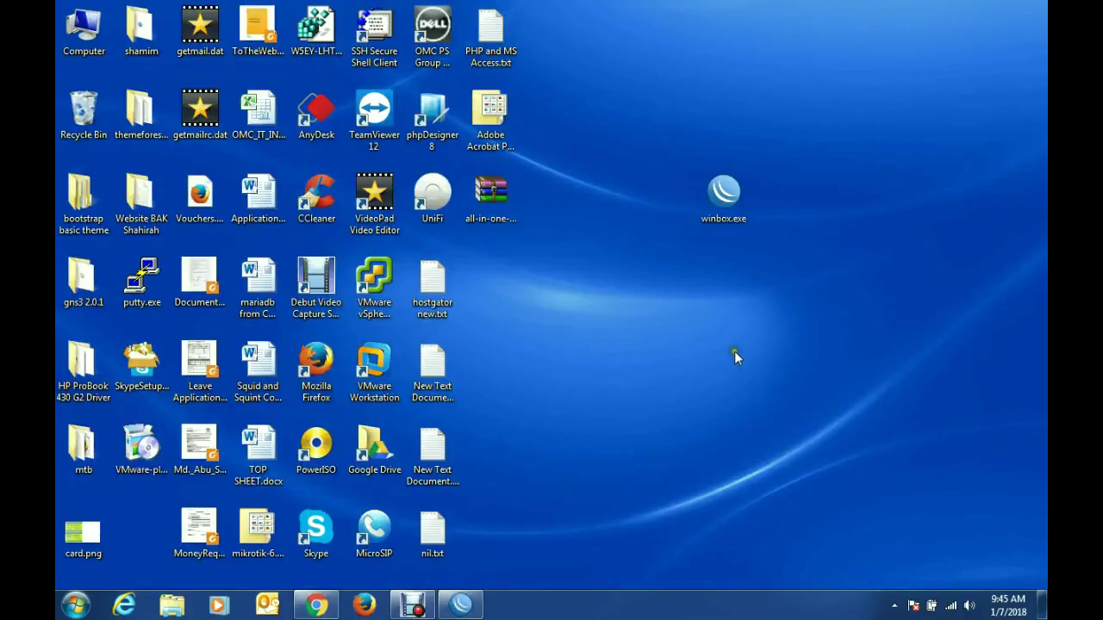
left_click(949, 606)
left_click(917, 501)
left_click(967, 526)
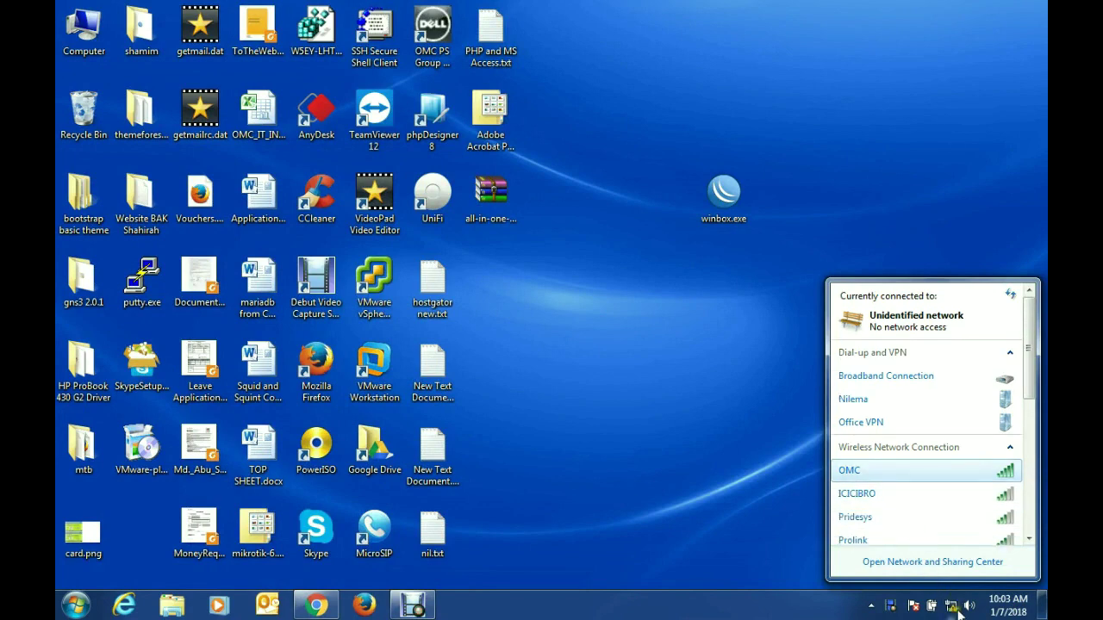
Step: Confirm Local Area Connection's IPv4 address is 192.168.10.254, then close all network windows
left_click(947, 562)
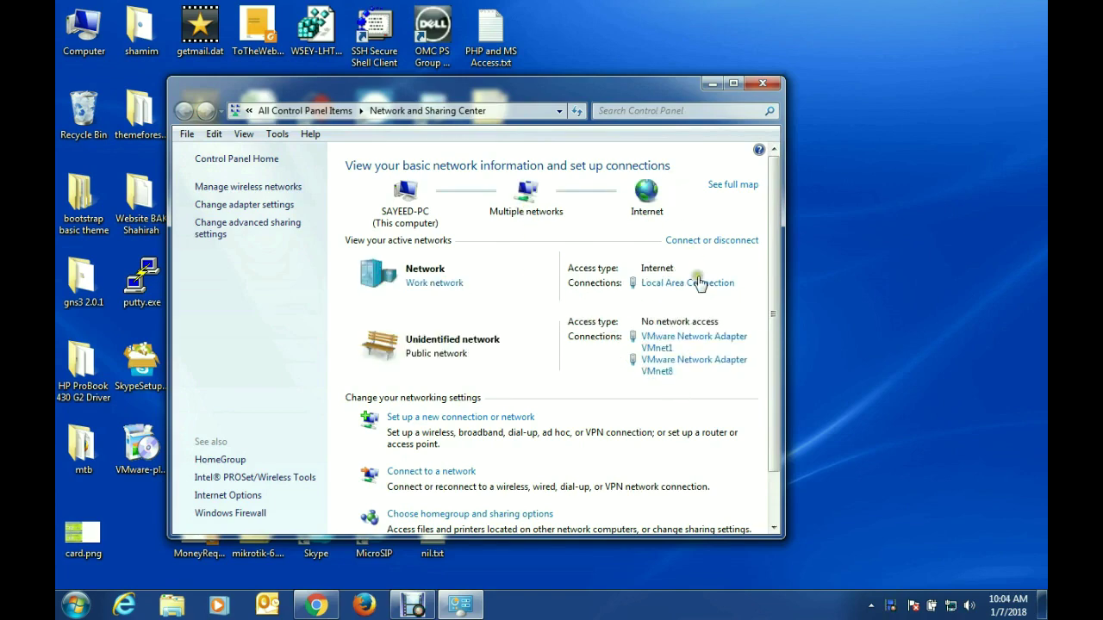
left_click(694, 283)
left_click(467, 293)
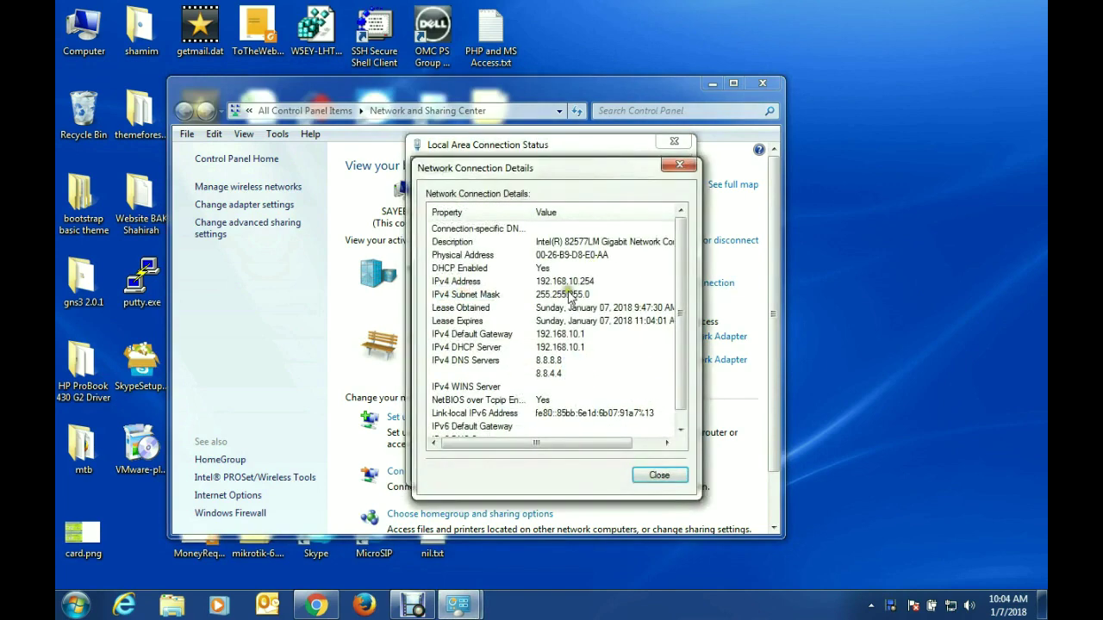
left_click(564, 281)
left_click(680, 166)
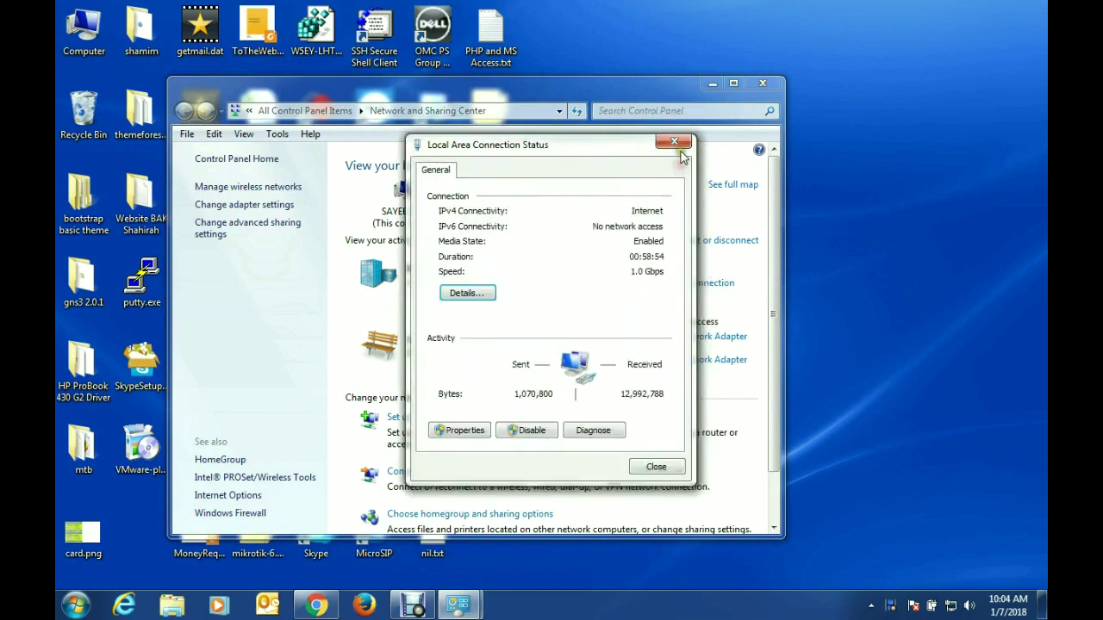
left_click(674, 142)
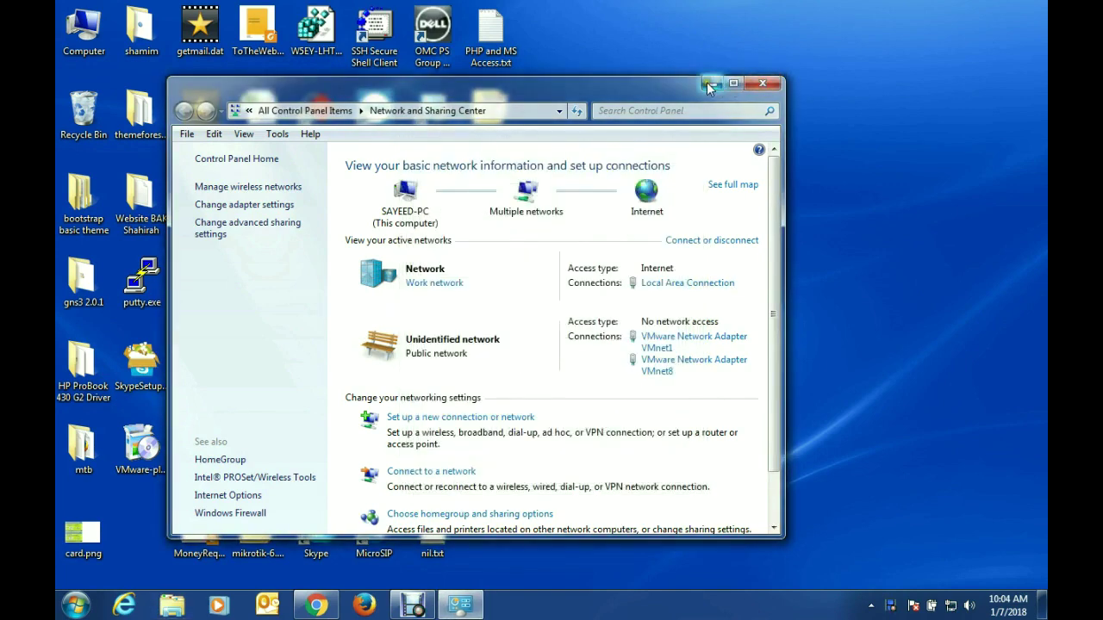
left_click(762, 84)
Step: Restore Chrome, try google.com, then go to the systemzone.mk hotspot login page
left_click(311, 612)
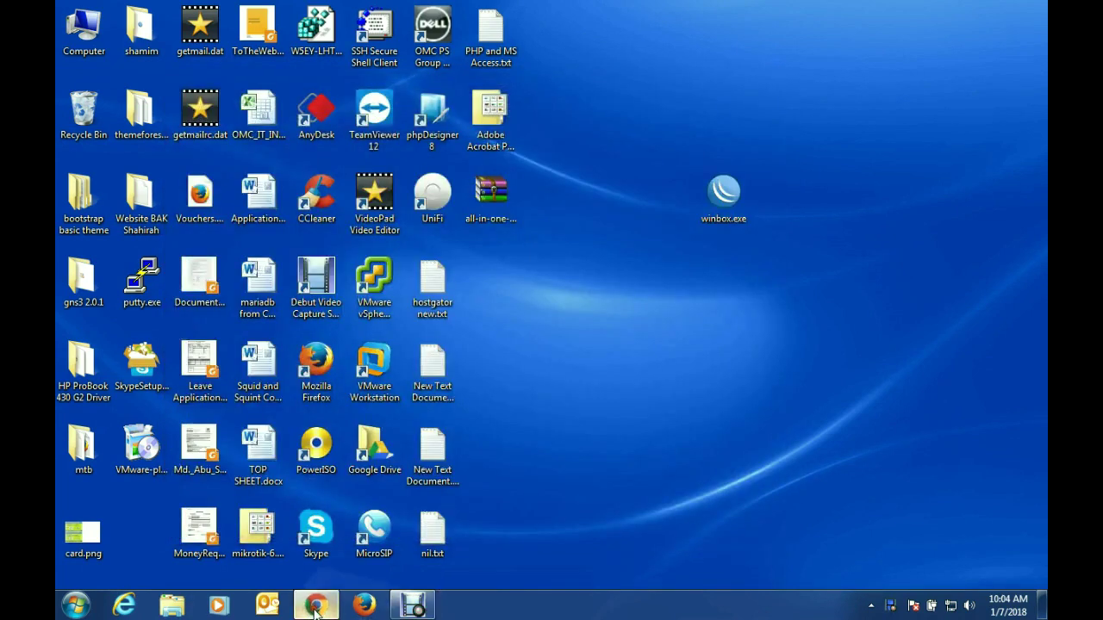
type("go")
key("Return")
left_click(258, 36)
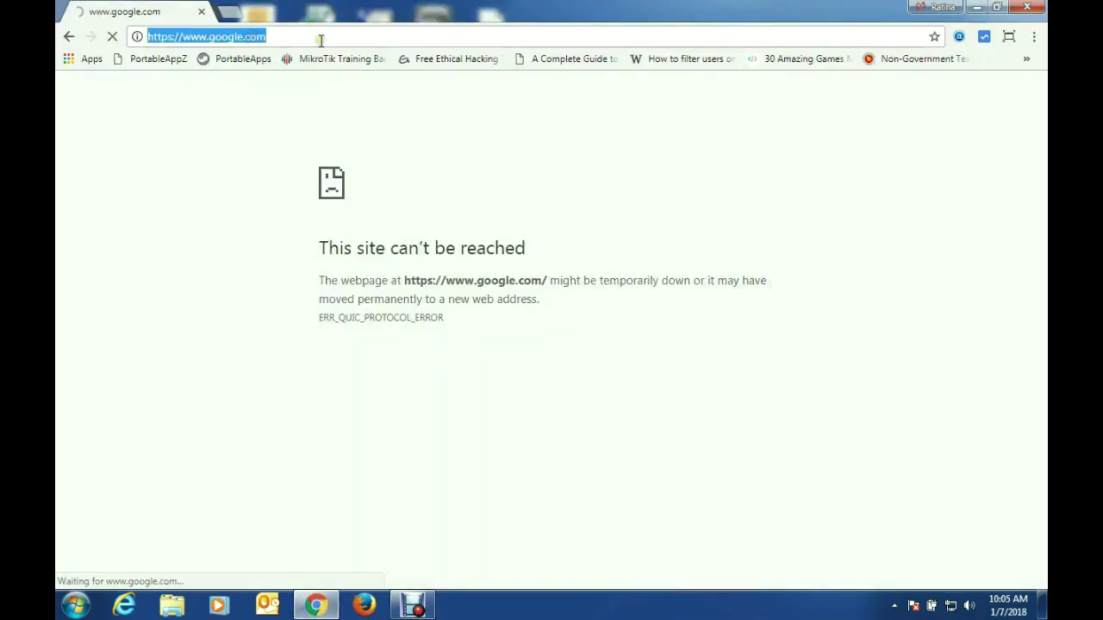
type("system")
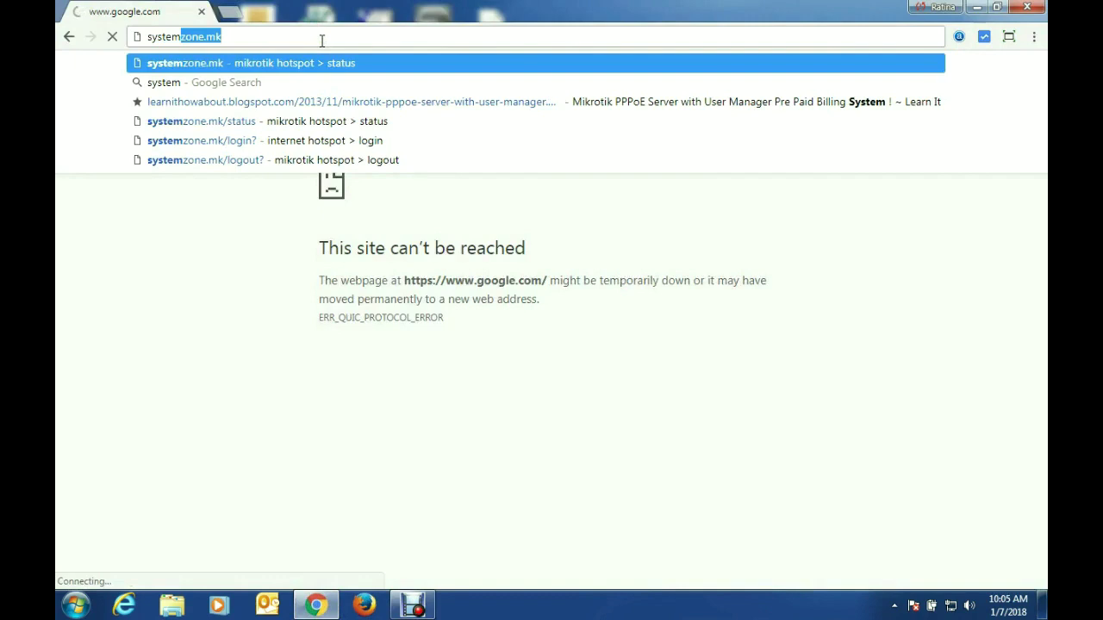
type("zone.mk")
key("Return")
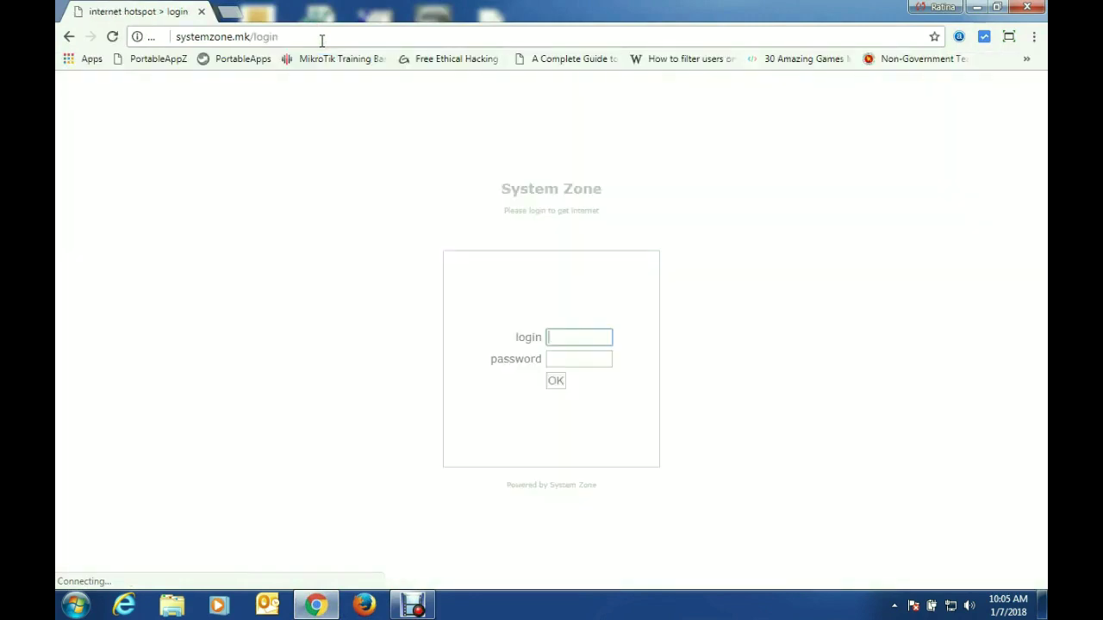
Step: Log in to the hotspot as user1 with its password, retrying after the first rejection
left_click(573, 338)
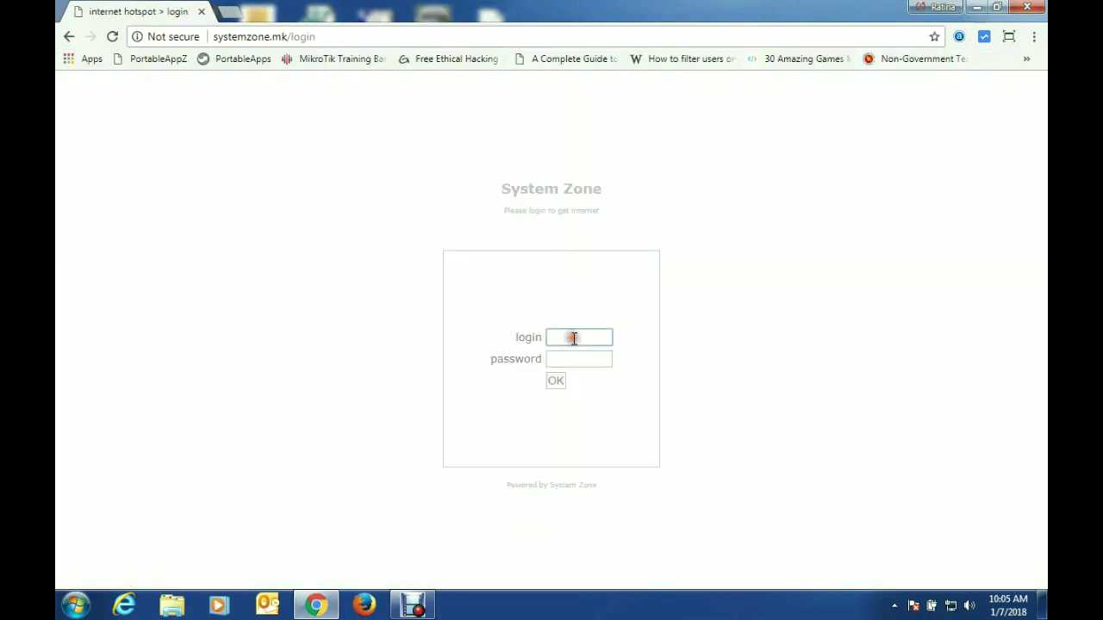
type("user1")
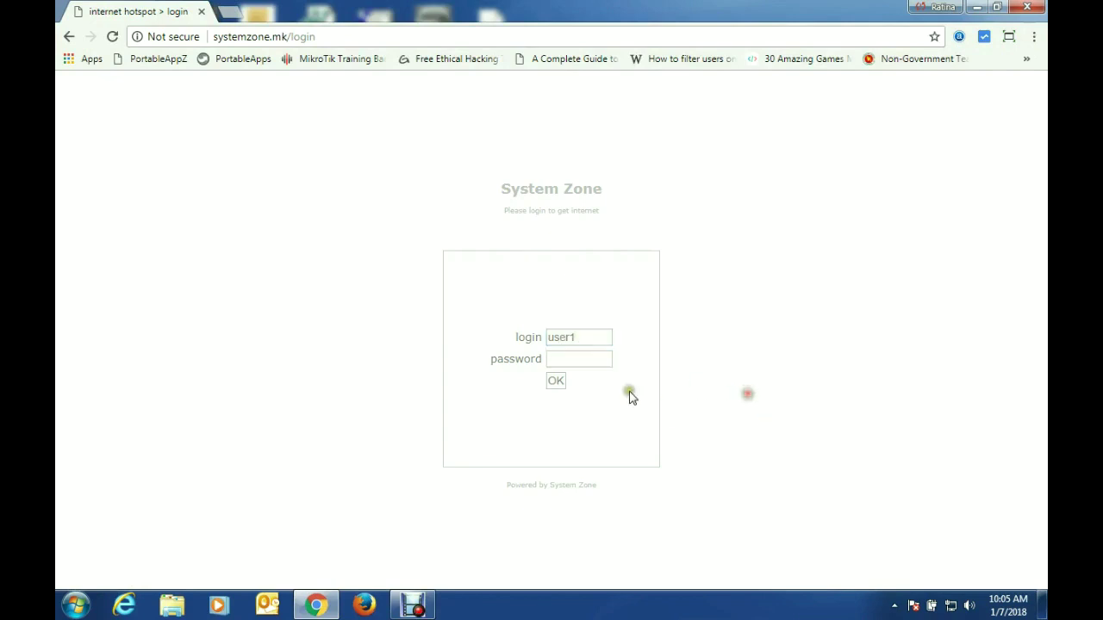
left_click(601, 359)
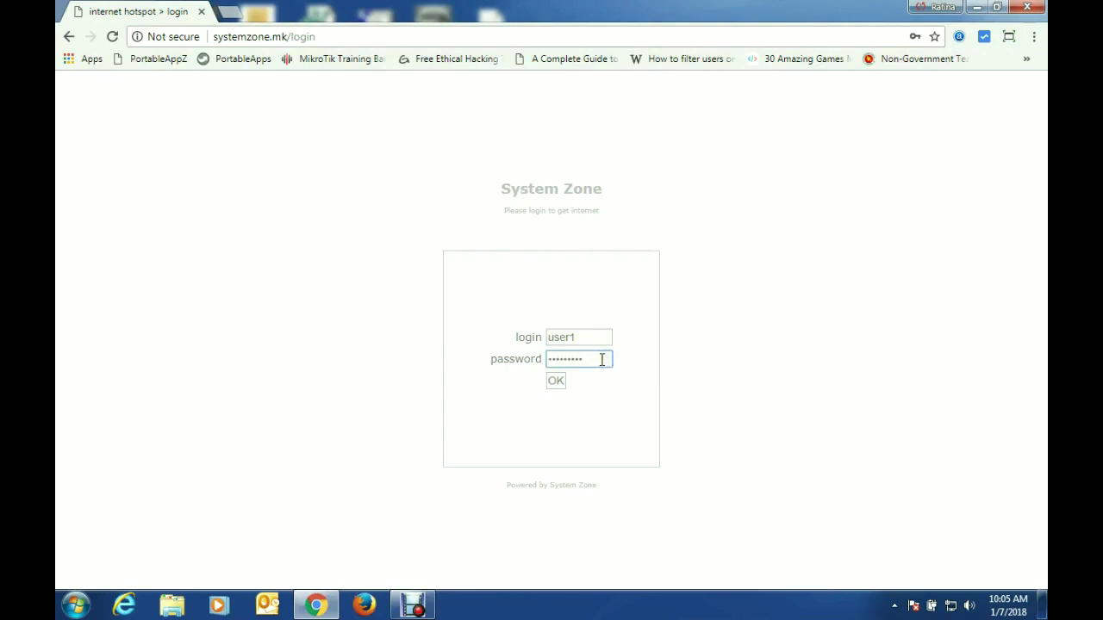
left_click(554, 380)
left_click(555, 381)
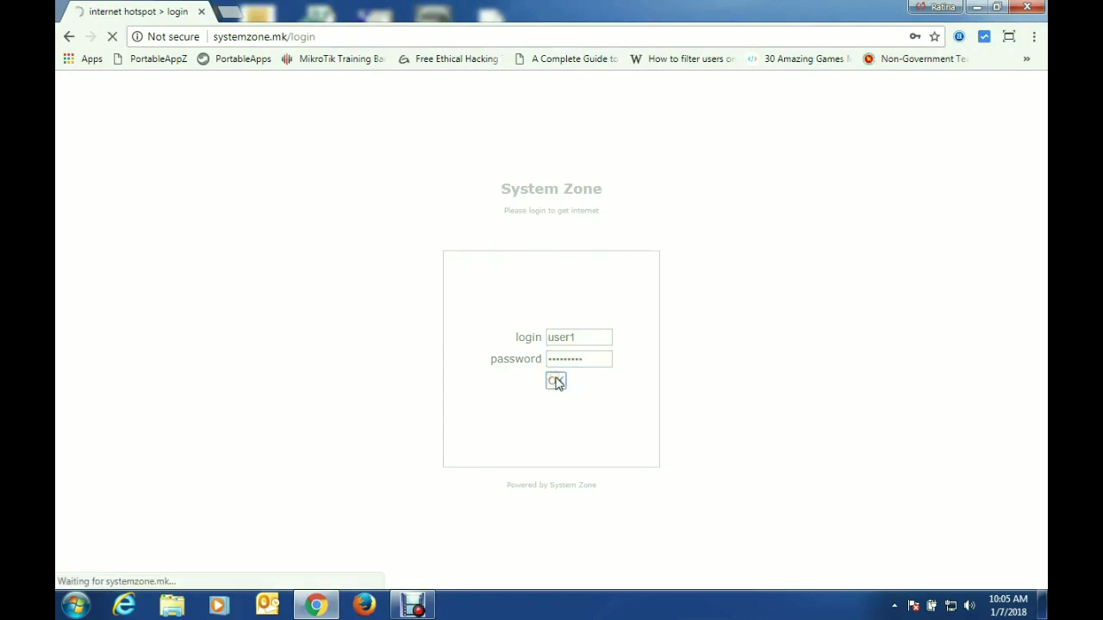
left_click(573, 358)
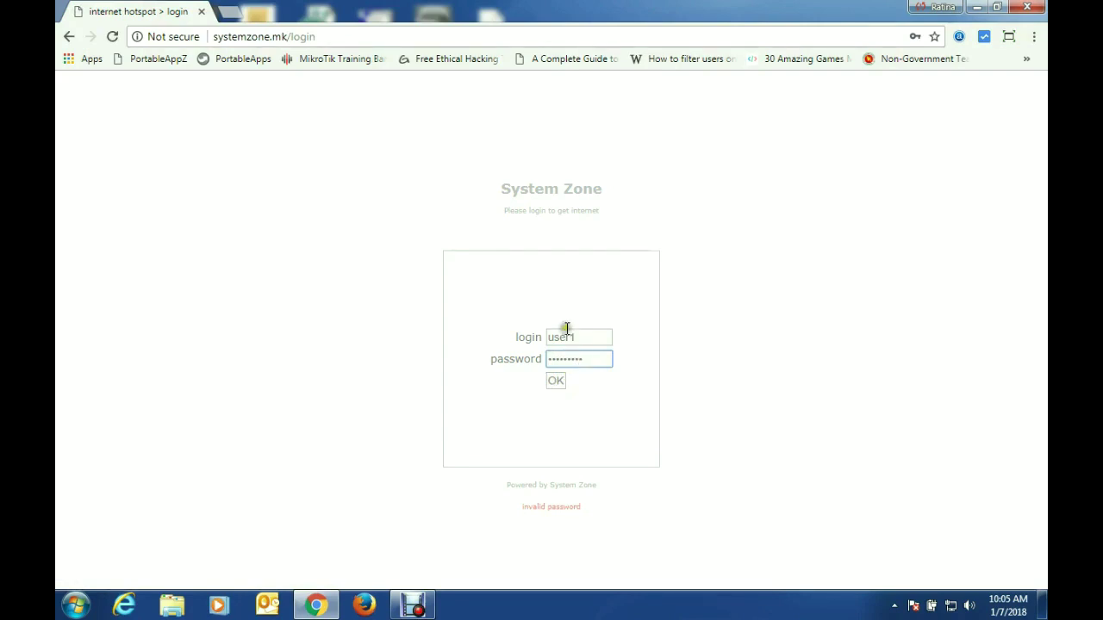
left_click(556, 380)
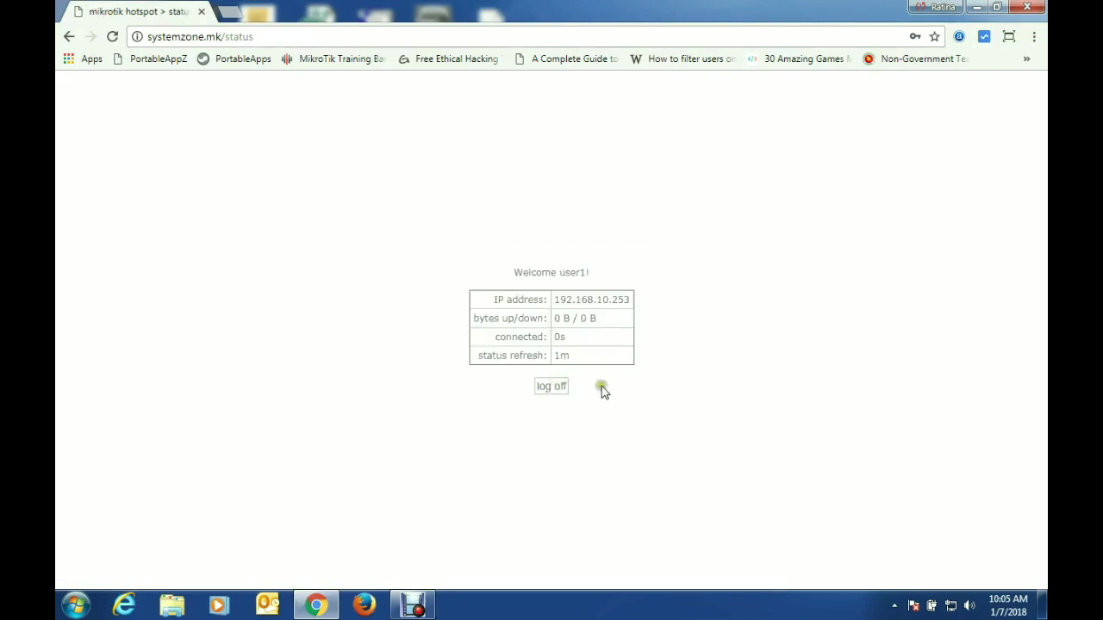
Step: Load google.com in a new tab to confirm internet access works
left_click(228, 16)
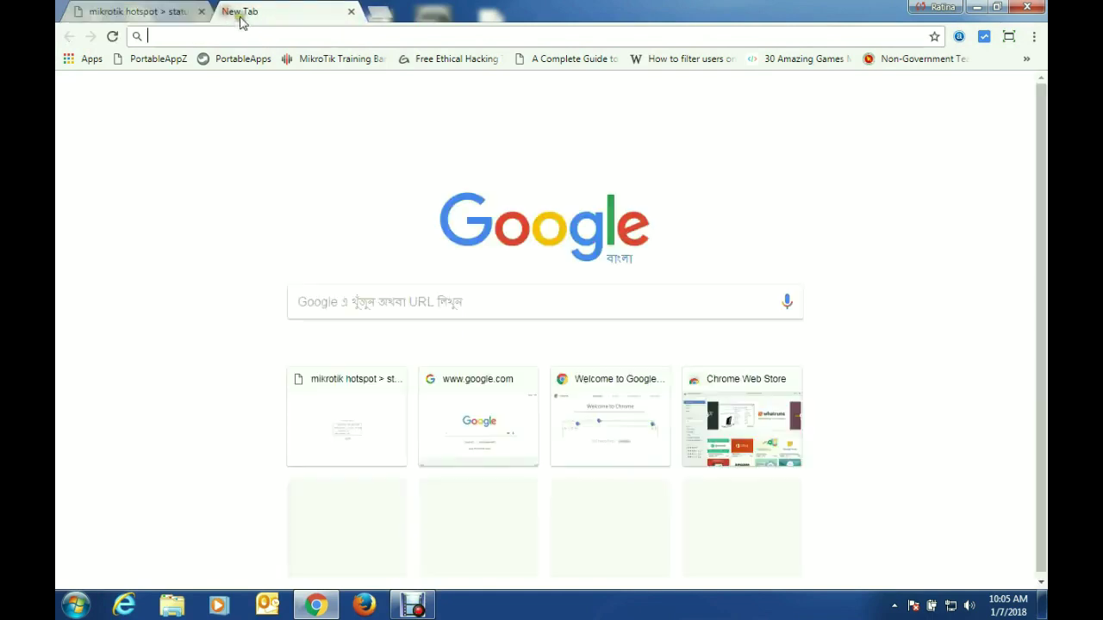
type("google.com")
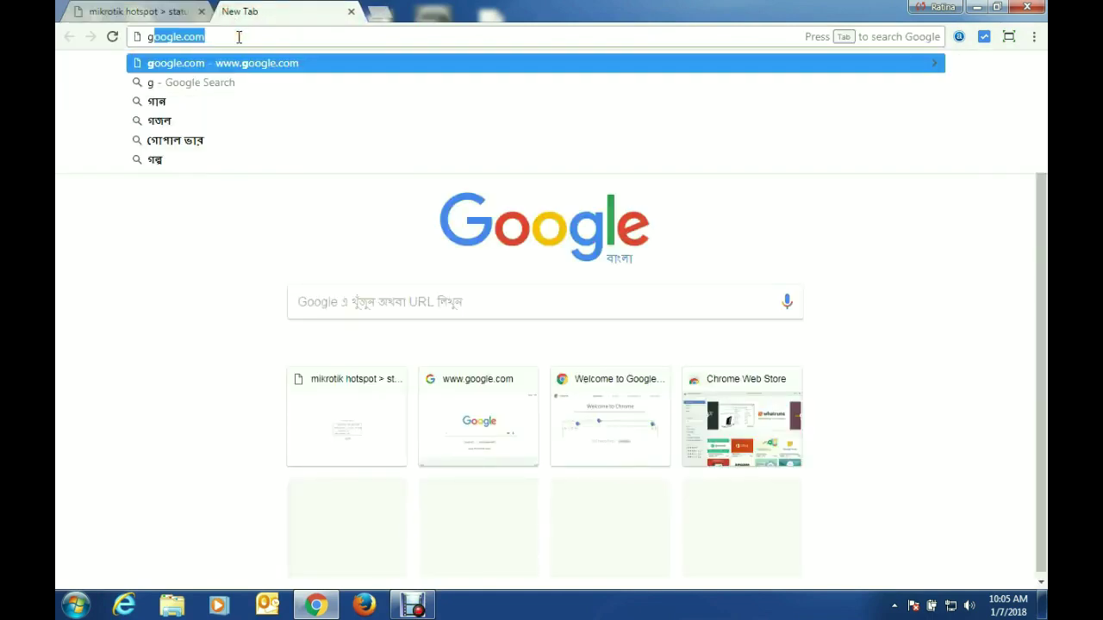
key("Return")
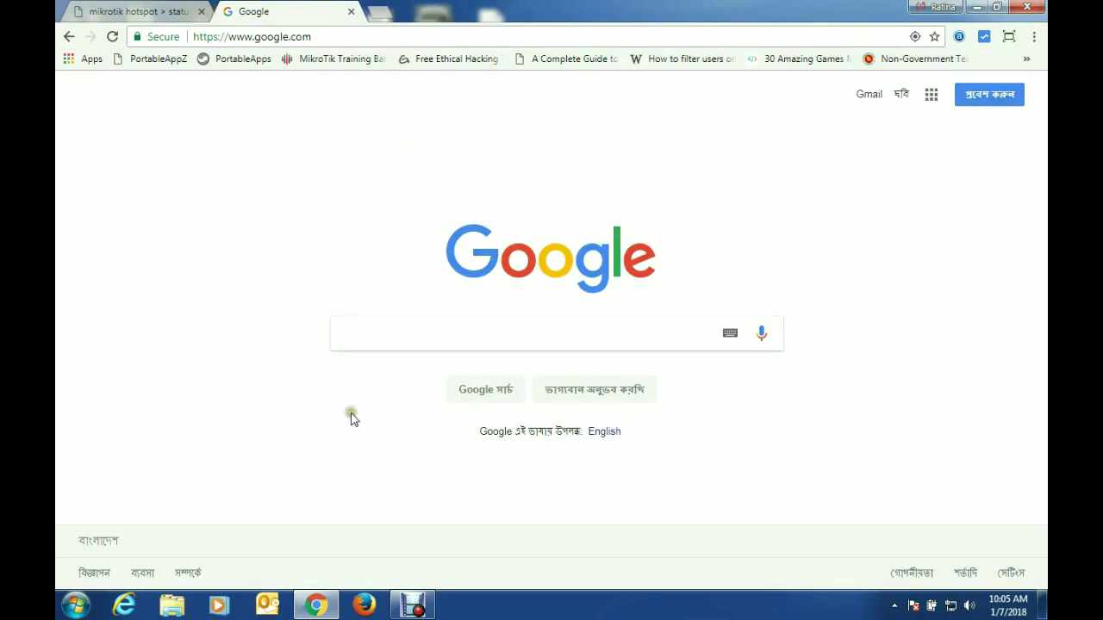
left_click(382, 13)
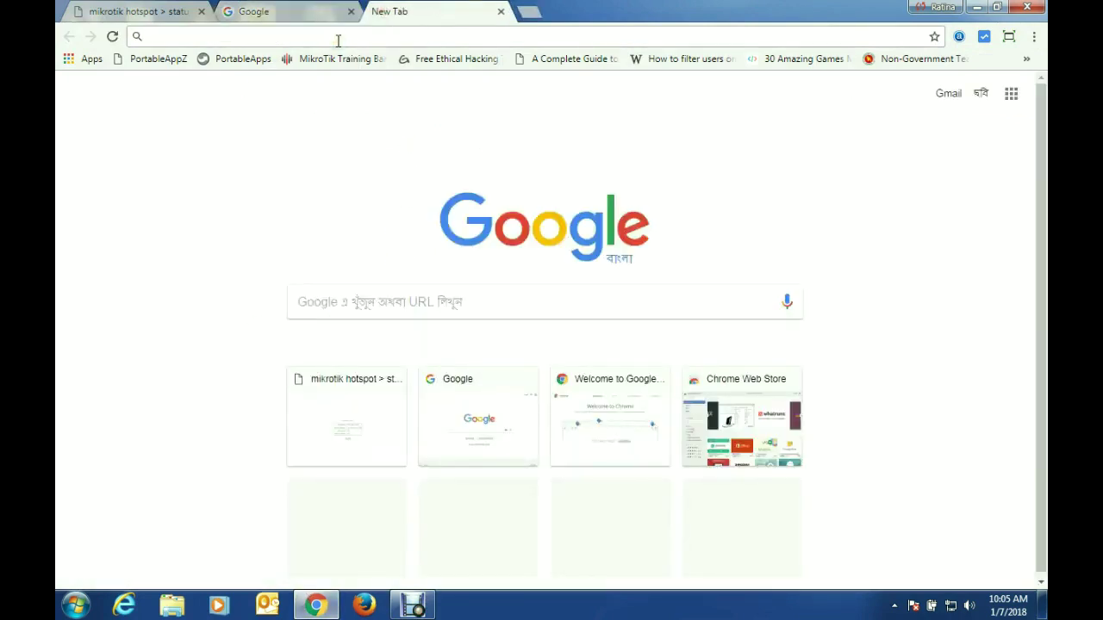
Step: Log in to User Manager at 192.168.110.10/userman
type("192.1")
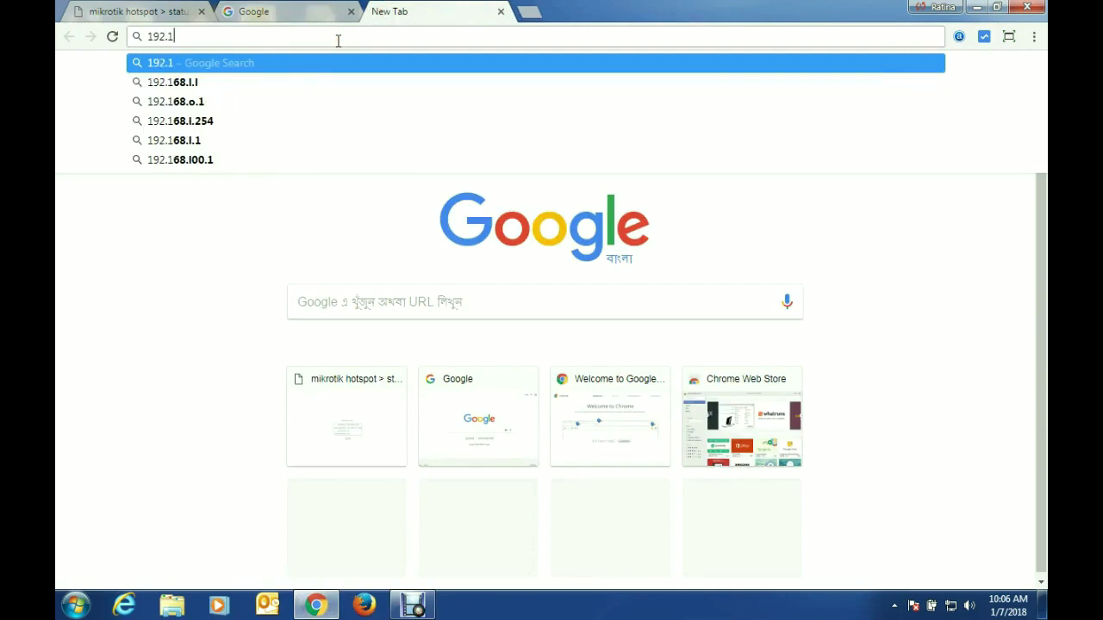
type("68.110")
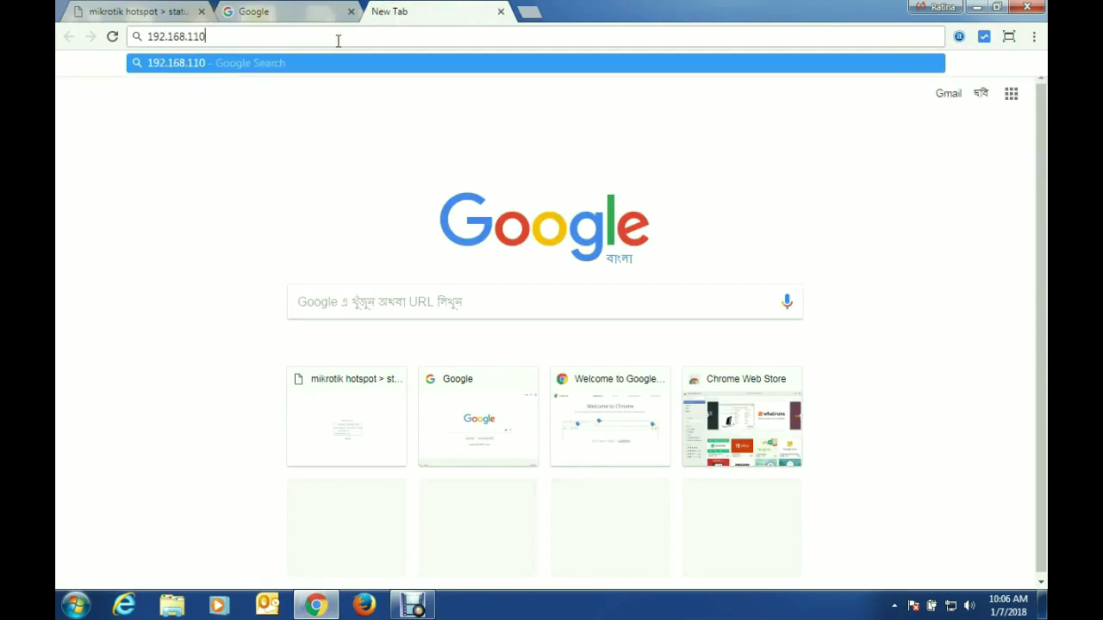
type(".10/")
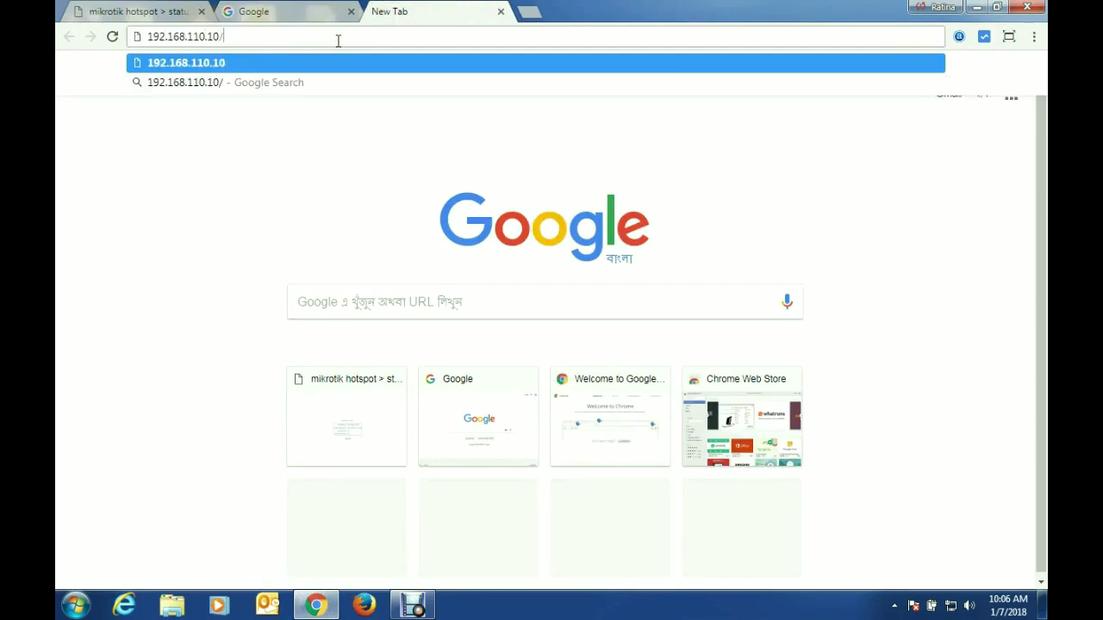
type("userman")
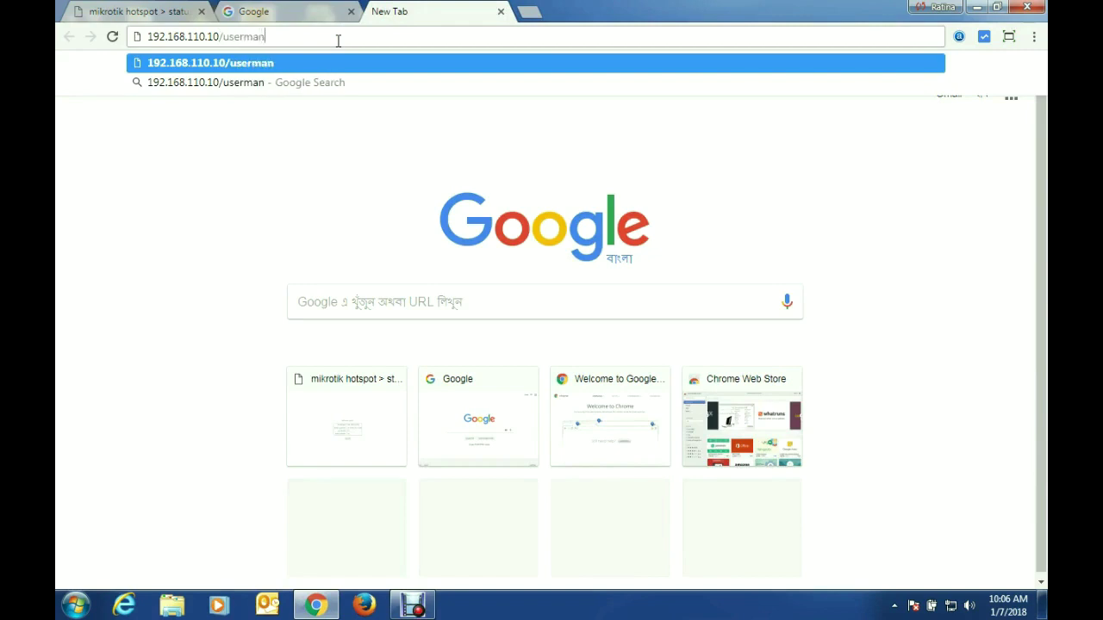
key("Return")
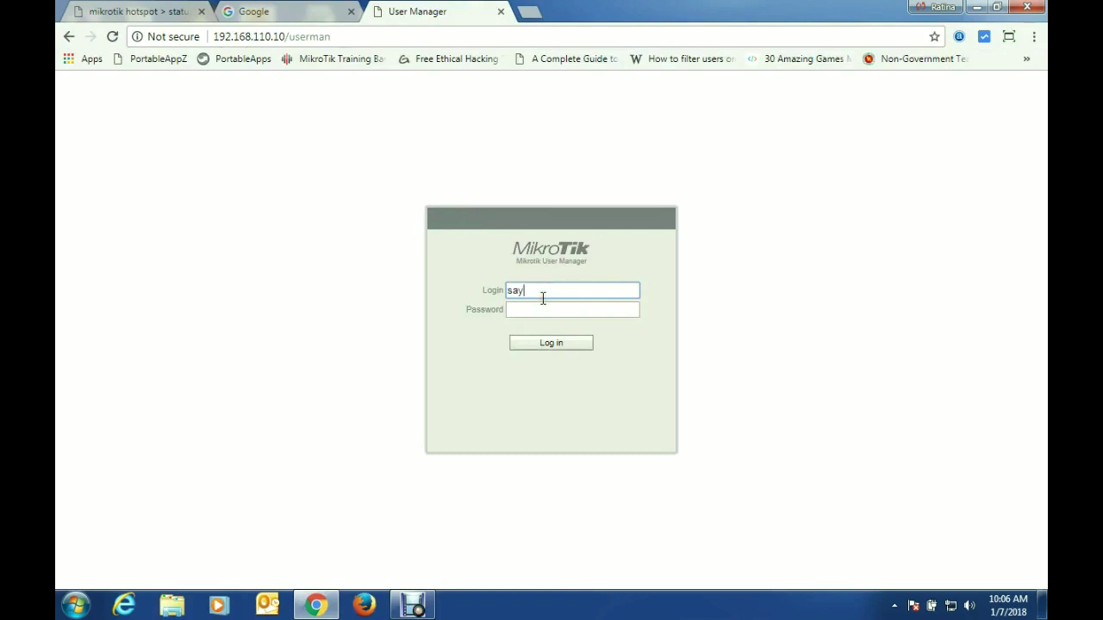
left_click(548, 309)
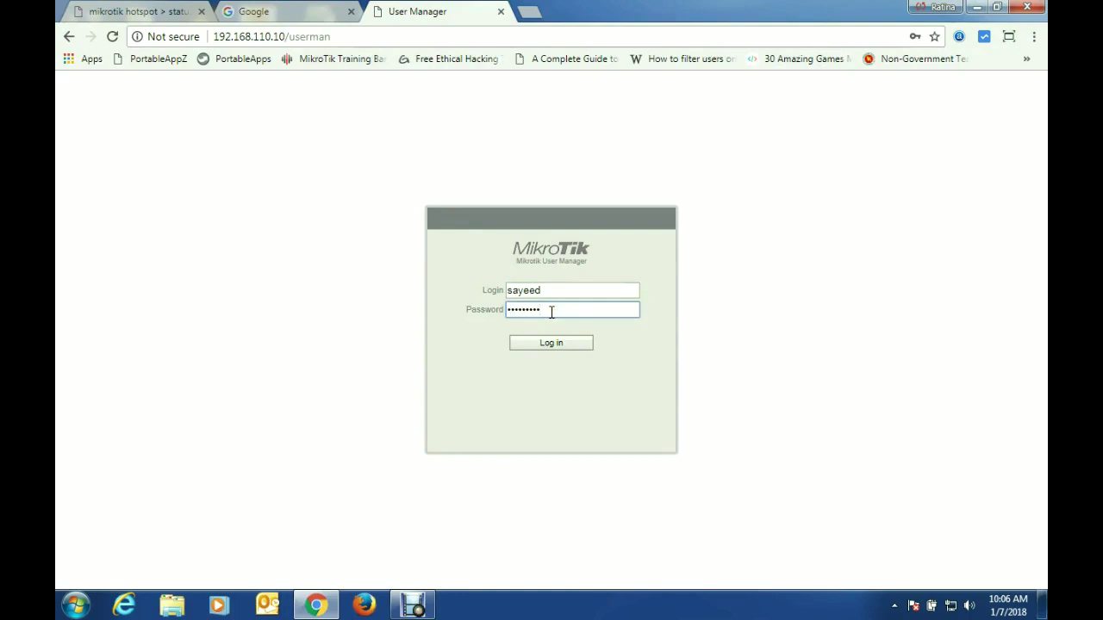
key("Return")
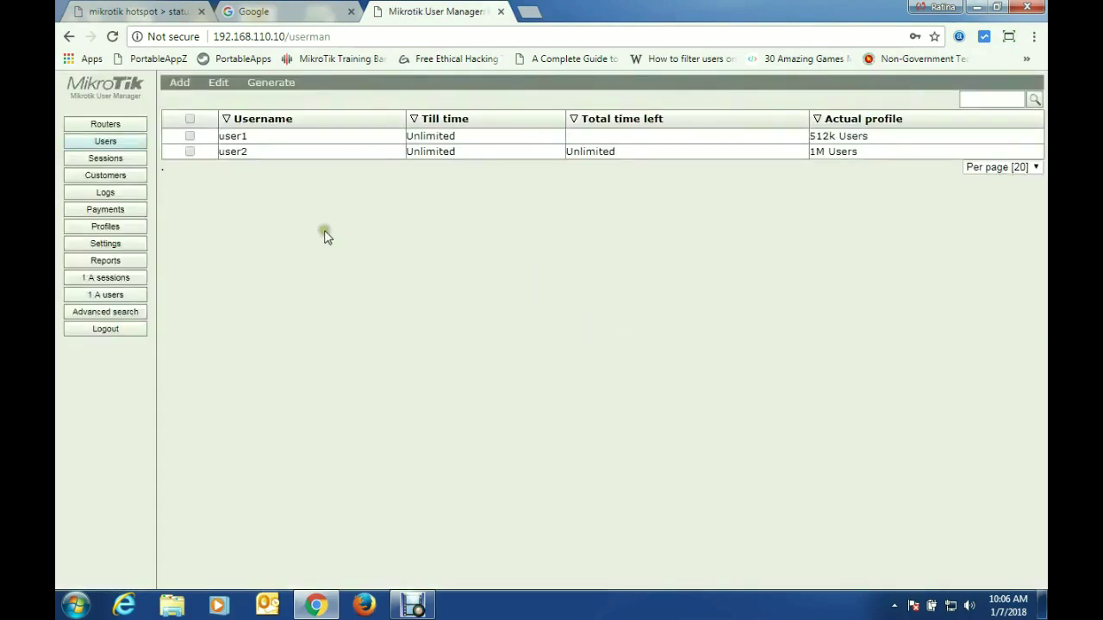
Step: Open the details of user1's active session from 192.168.10.253
left_click(122, 278)
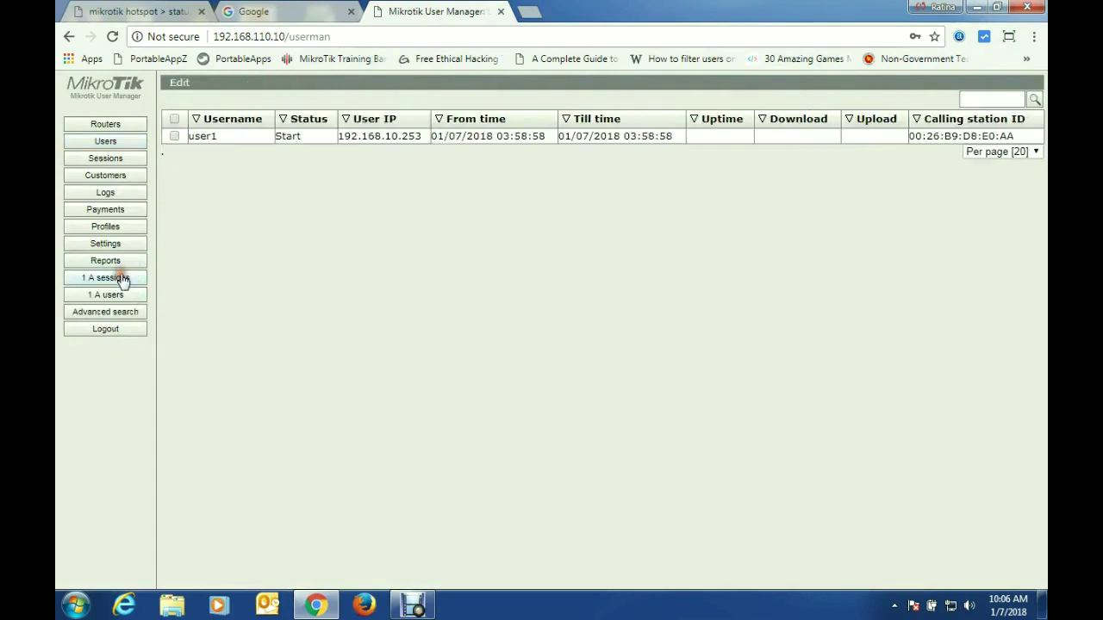
left_click(312, 140)
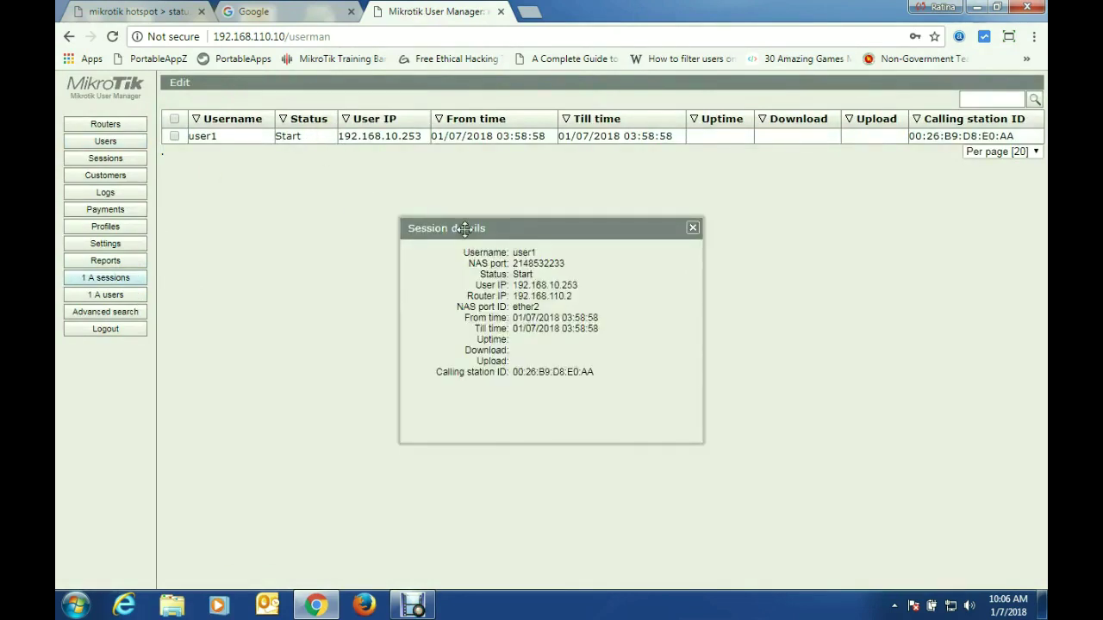
left_click_drag(465, 228, 424, 204)
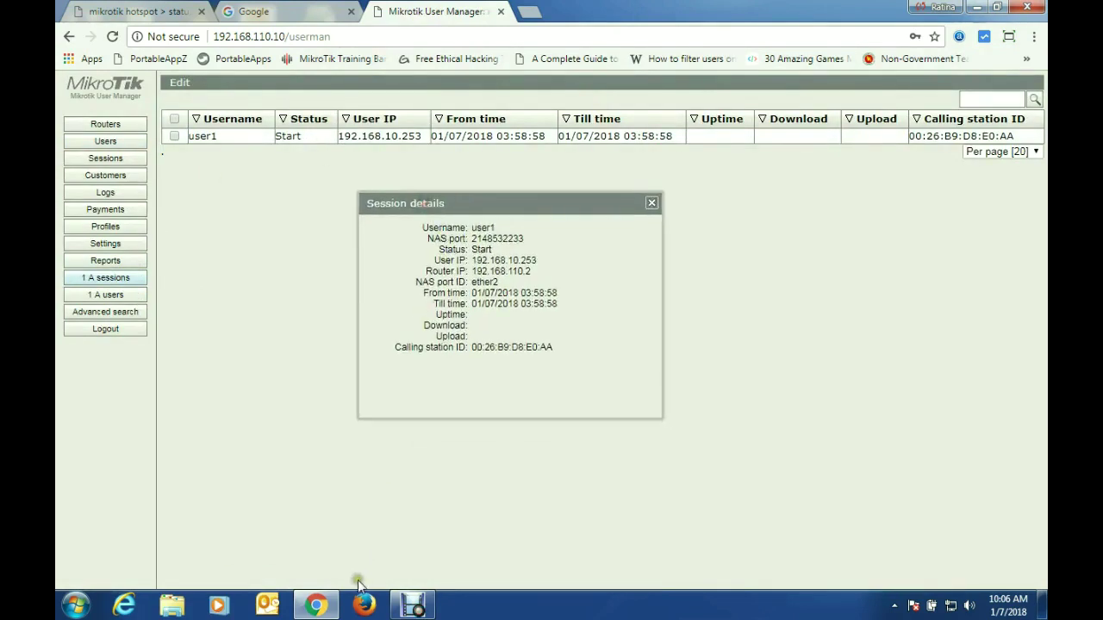
Step: Minimize Chrome and launch winbox.exe from the desktop
left_click(977, 7)
left_click(728, 199)
double_click(728, 199)
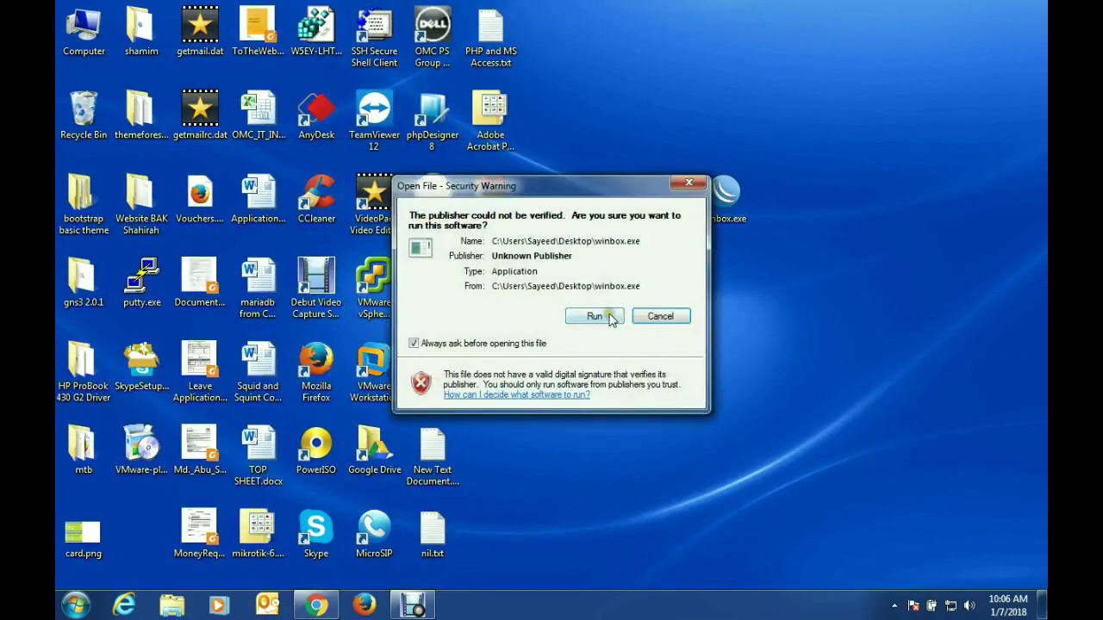
Step: Connect WinBox to the router at 192.168.110.2 and open IP > Hotspot
left_click(601, 316)
left_click(705, 131)
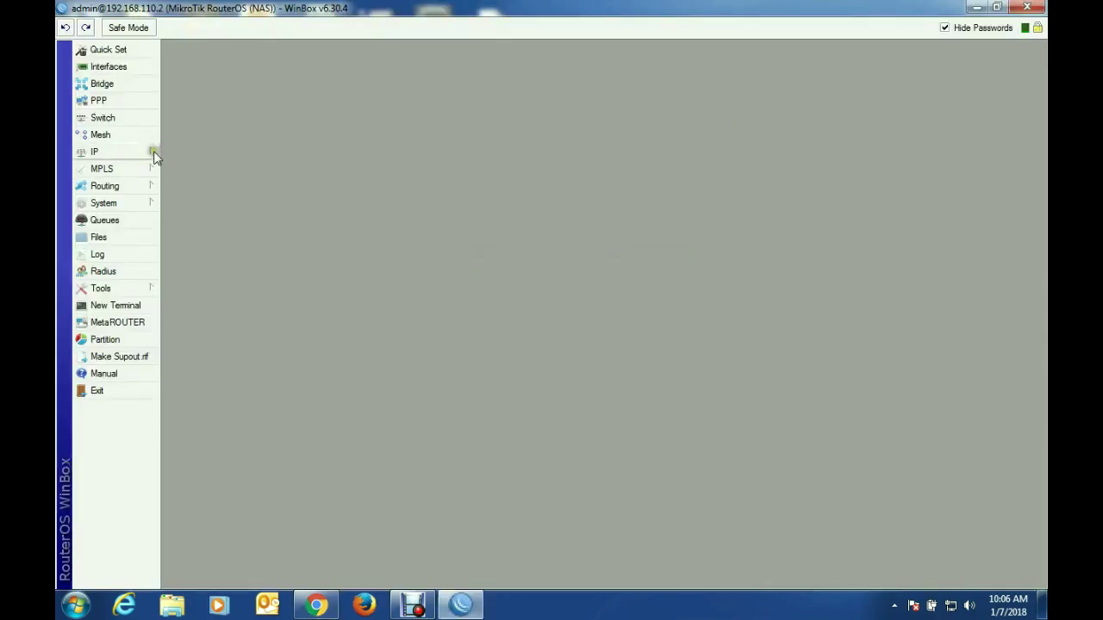
left_click(153, 151)
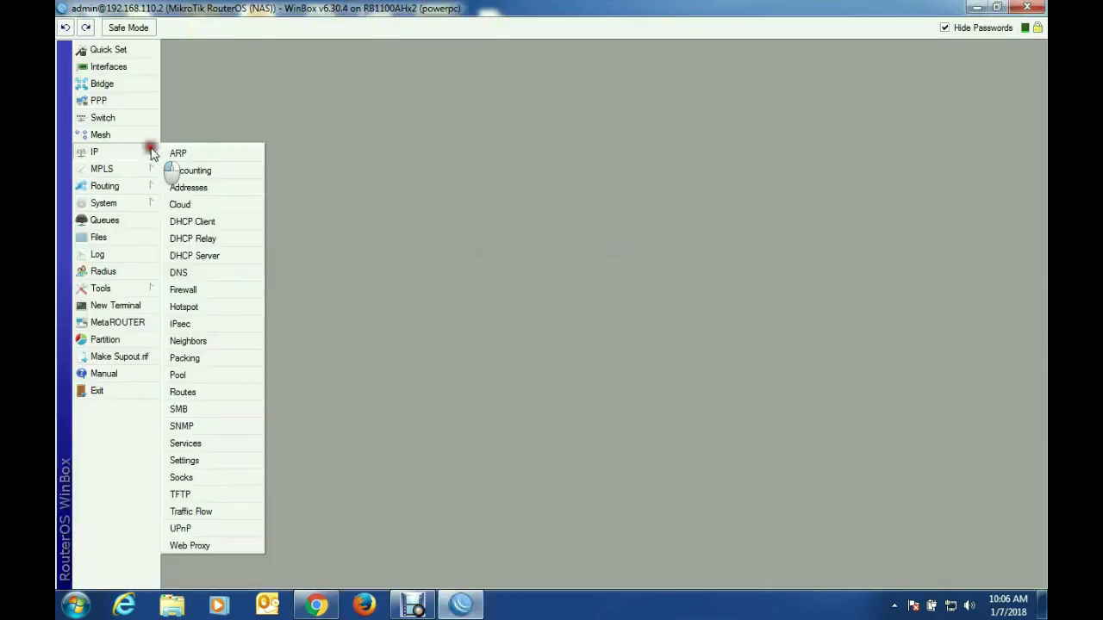
left_click(215, 308)
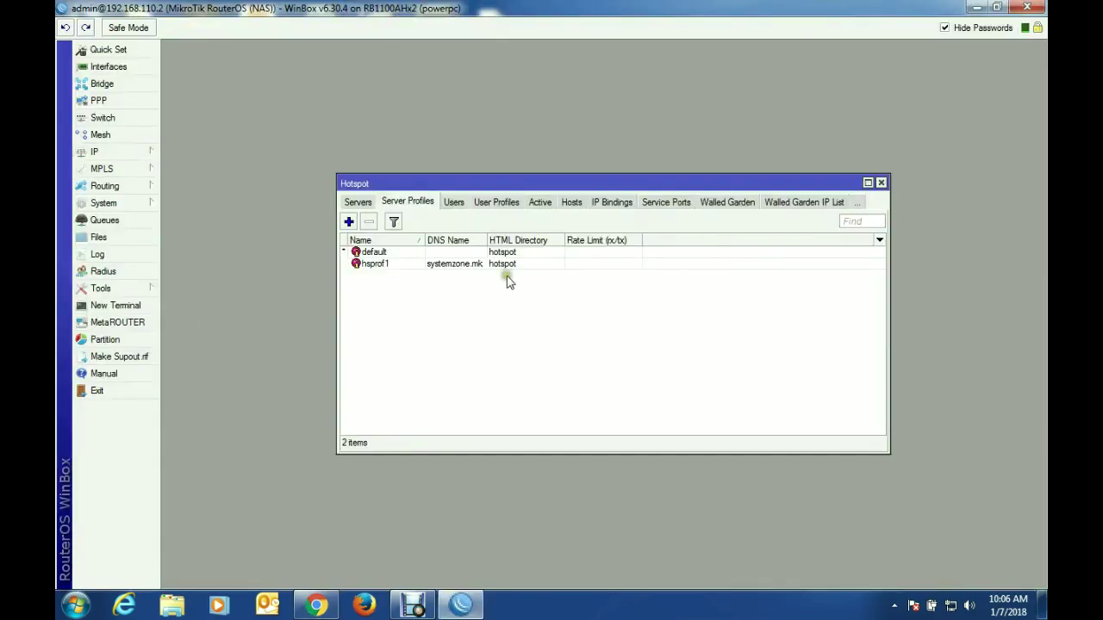
Step: Show the Hotspot Active list with user1 selected, checking Hosts and narrowing Session Time
left_click(541, 205)
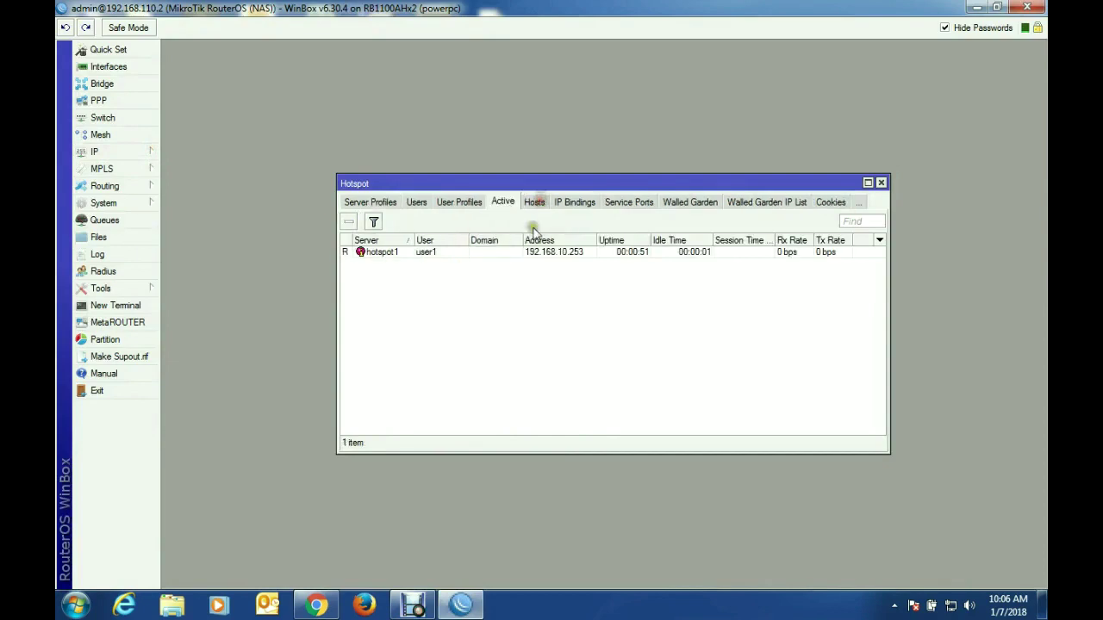
left_click(496, 252)
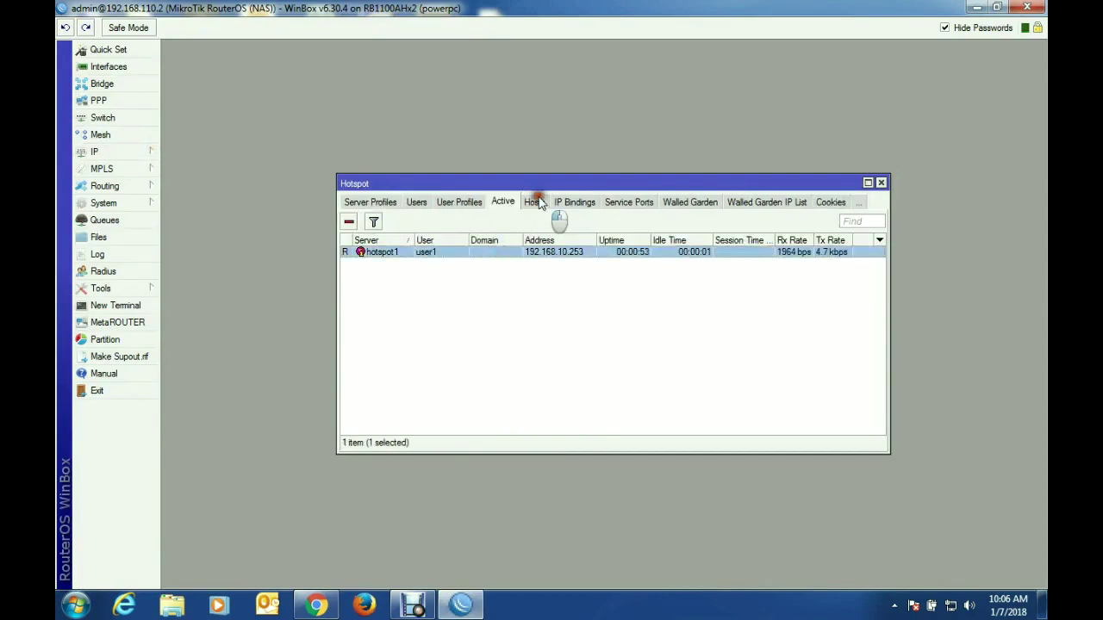
left_click(533, 203)
left_click(496, 251)
left_click(500, 205)
left_click_drag(772, 238, 734, 240)
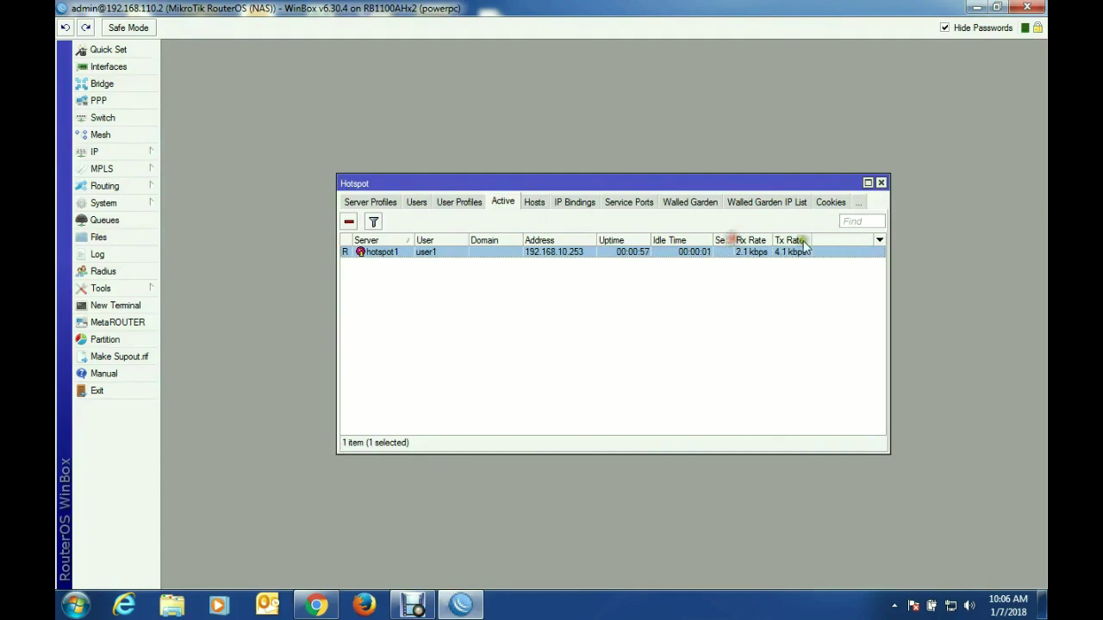
Step: Load mikrotik.com in a new Chrome tab
left_click(317, 606)
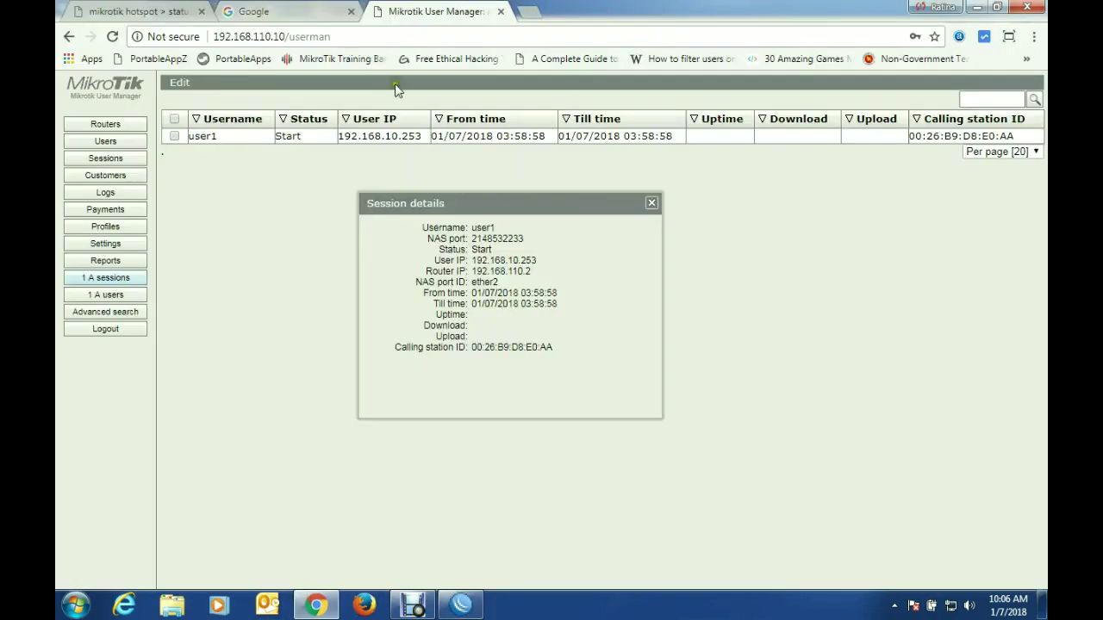
left_click(537, 12)
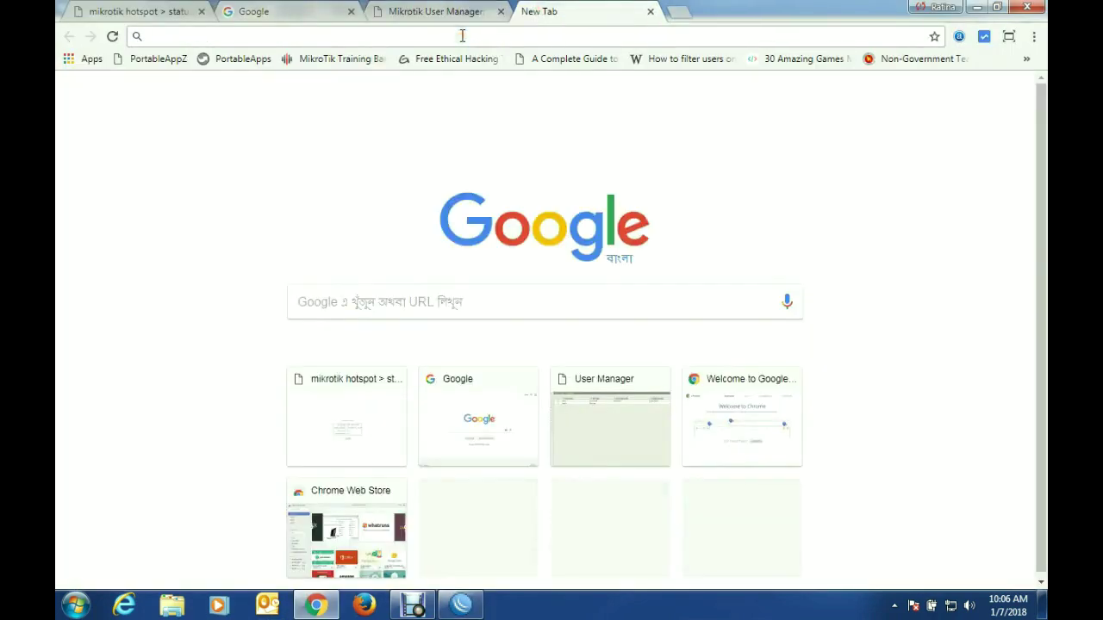
type("mikrotik")
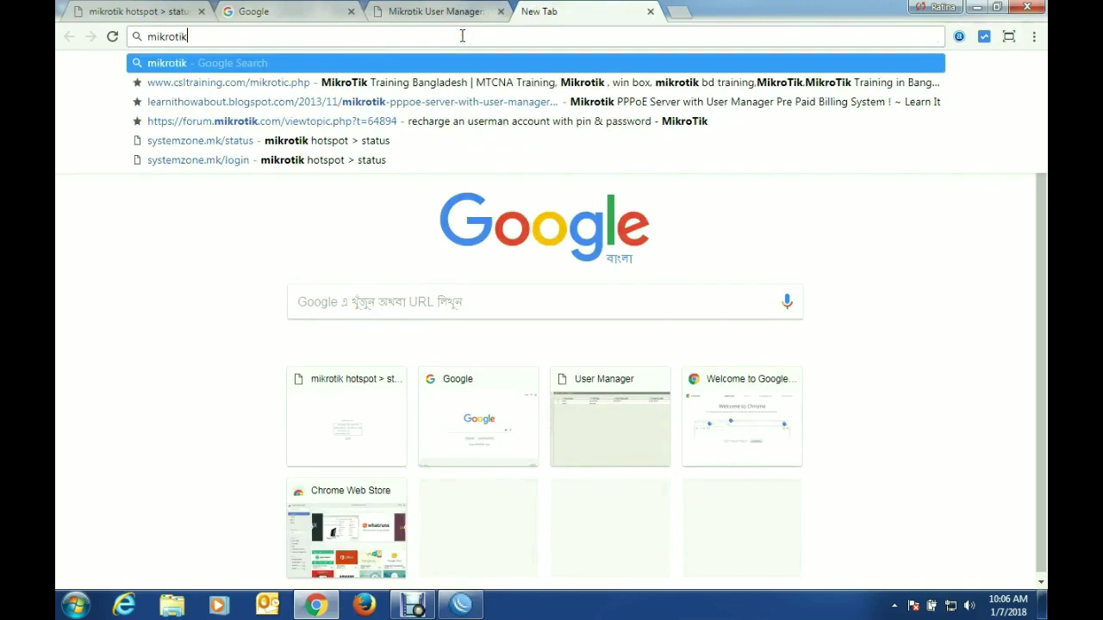
type(".com")
key("Return")
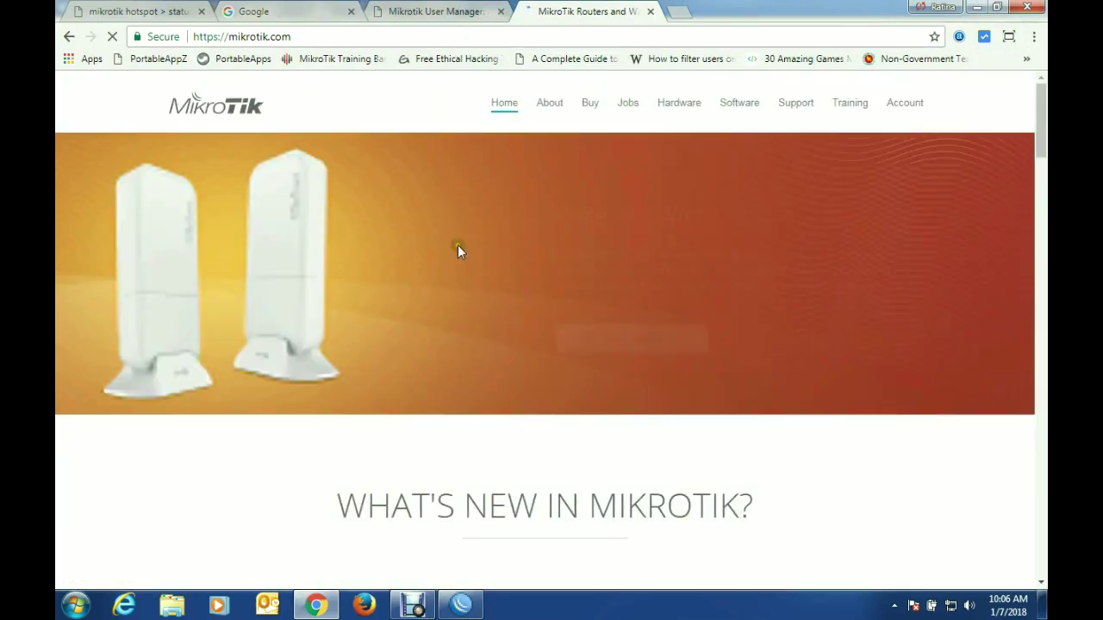
Step: From Software > Download archive, save mikrotik-6.39.3.iso from Release 6.39.3 to the Desktop
left_click(744, 102)
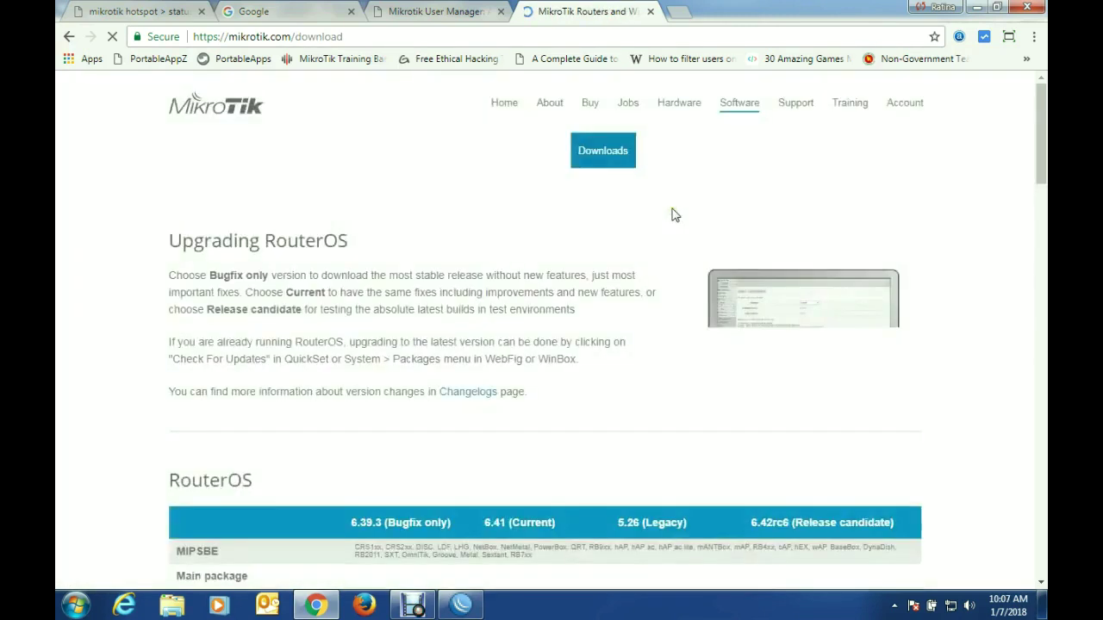
left_click(753, 157)
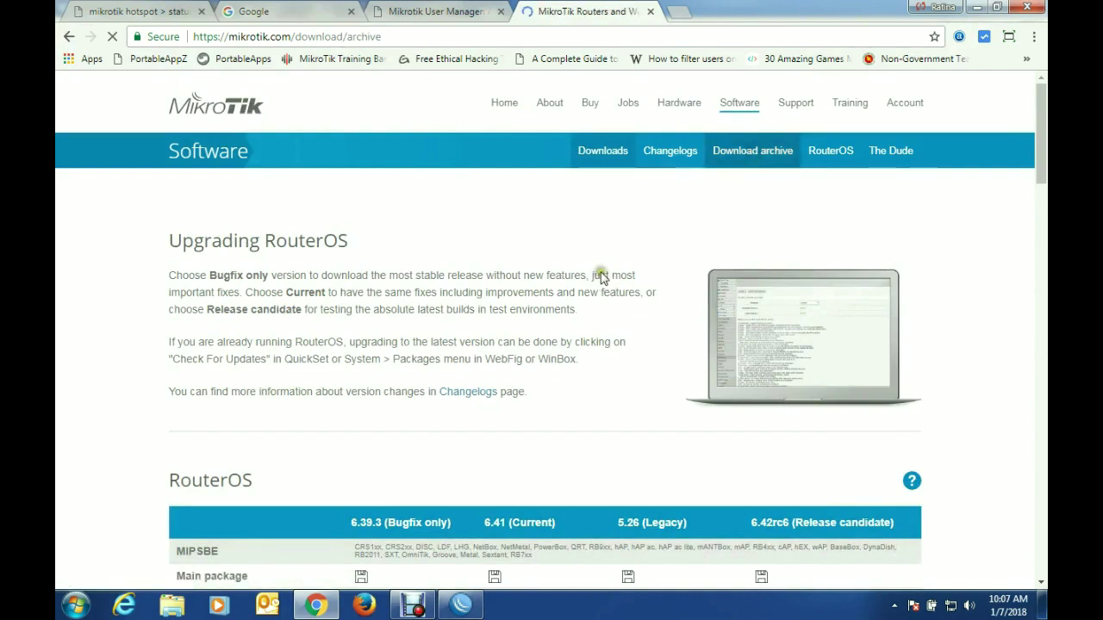
left_click(247, 353)
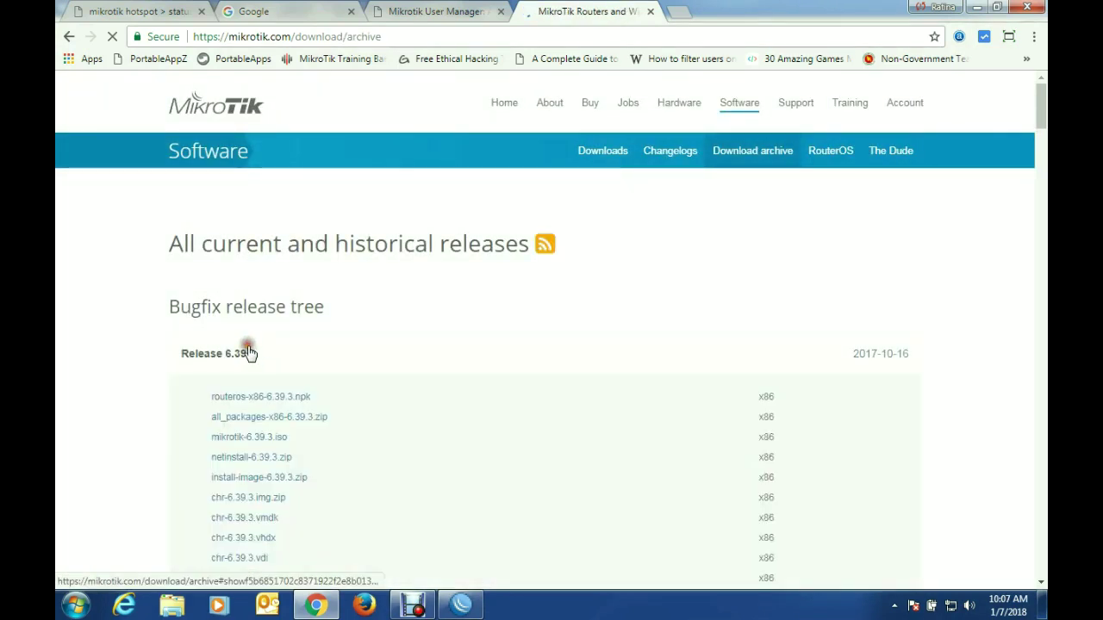
scroll(328, 421, "down", 1)
left_click(263, 360)
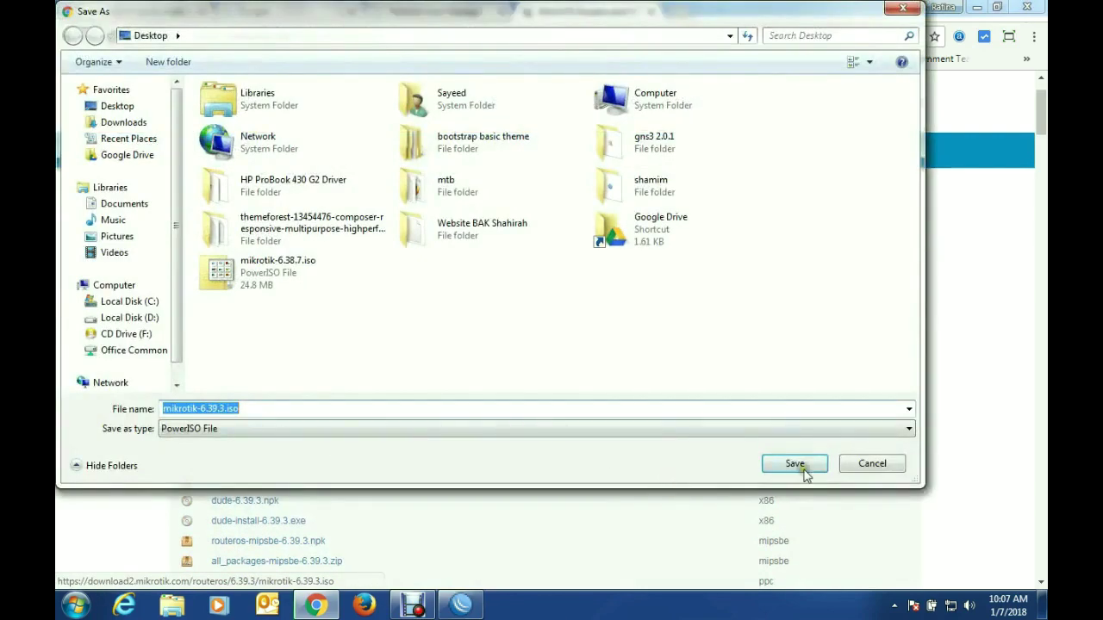
left_click(795, 465)
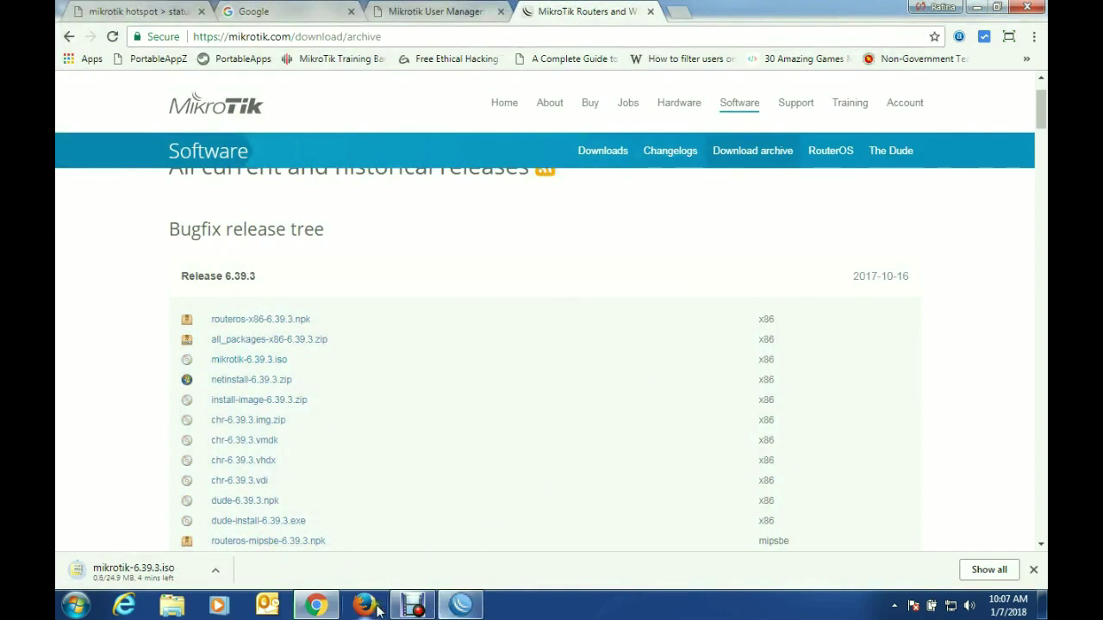
Step: Widen the Tx Rate column in WinBox's hotspot active list, then minimize WinBox
left_click(415, 607)
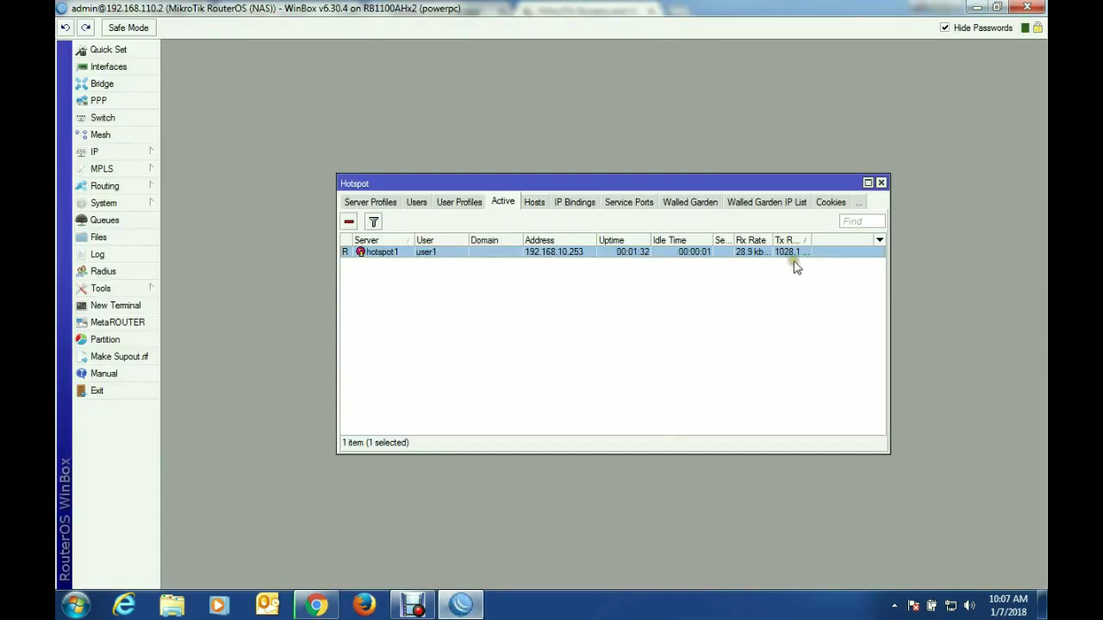
left_click_drag(810, 239, 852, 240)
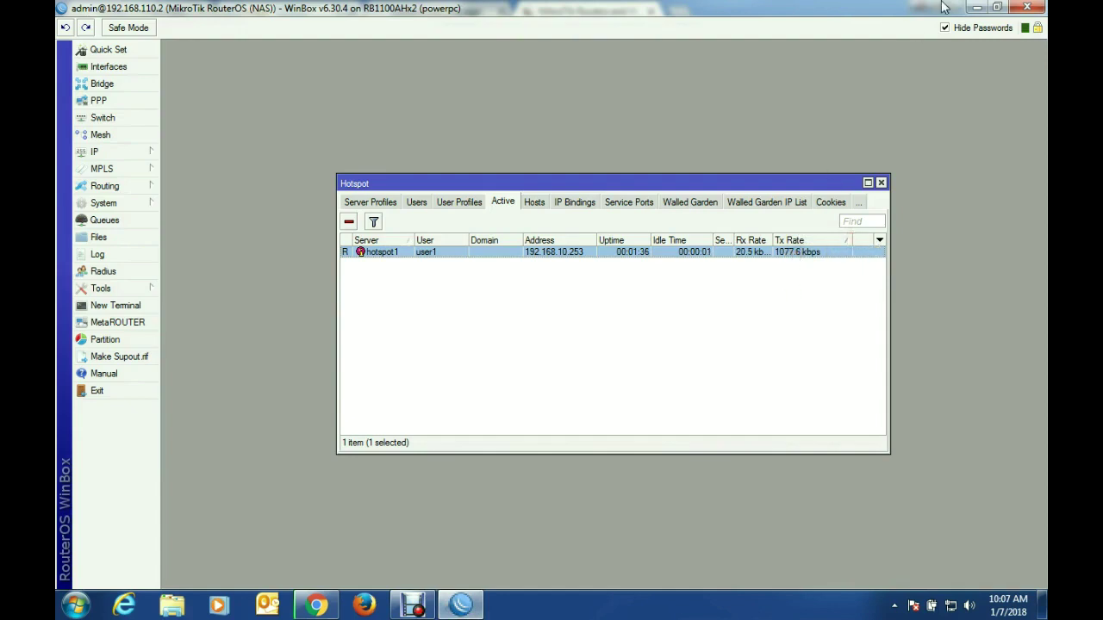
left_click(976, 9)
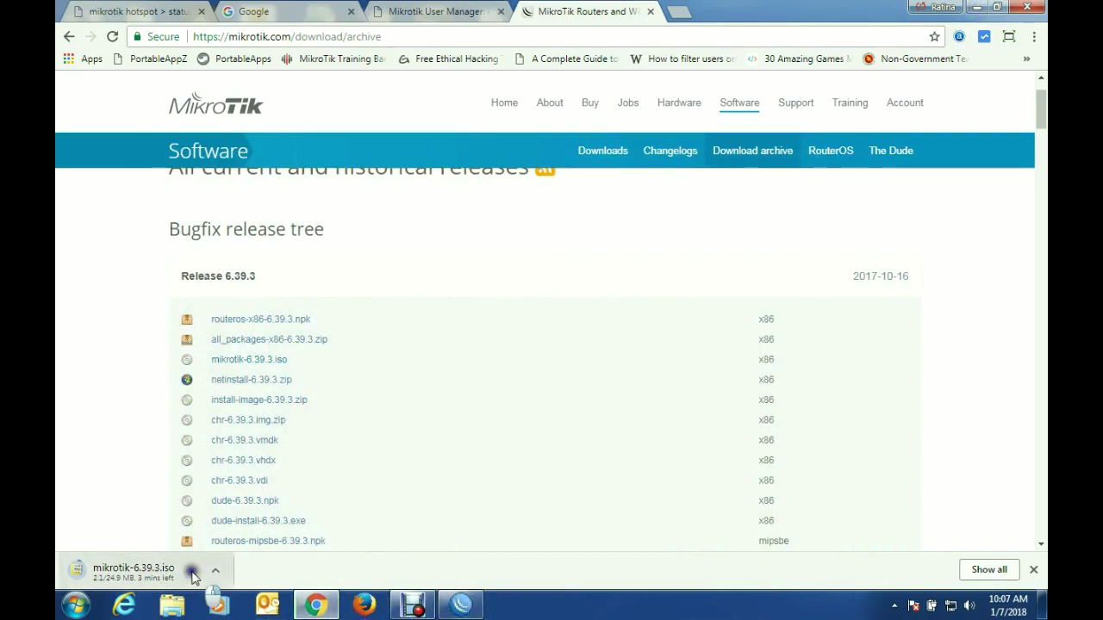
Step: Cancel the ISO download and log user1 off the hotspot
left_click(215, 570)
left_click(259, 560)
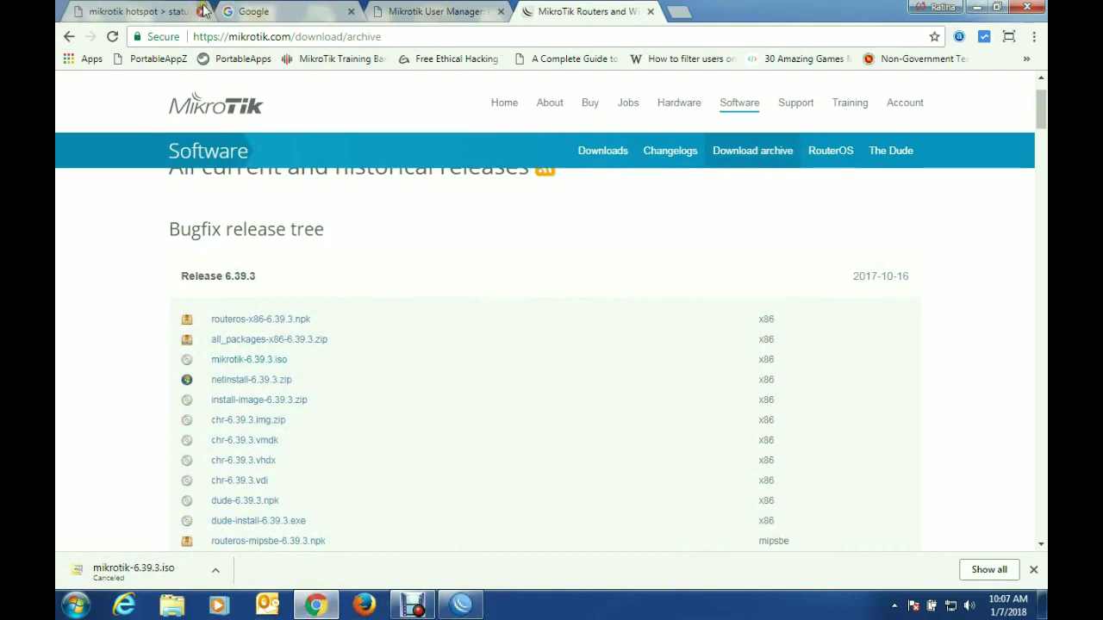
left_click(173, 10)
left_click(559, 367)
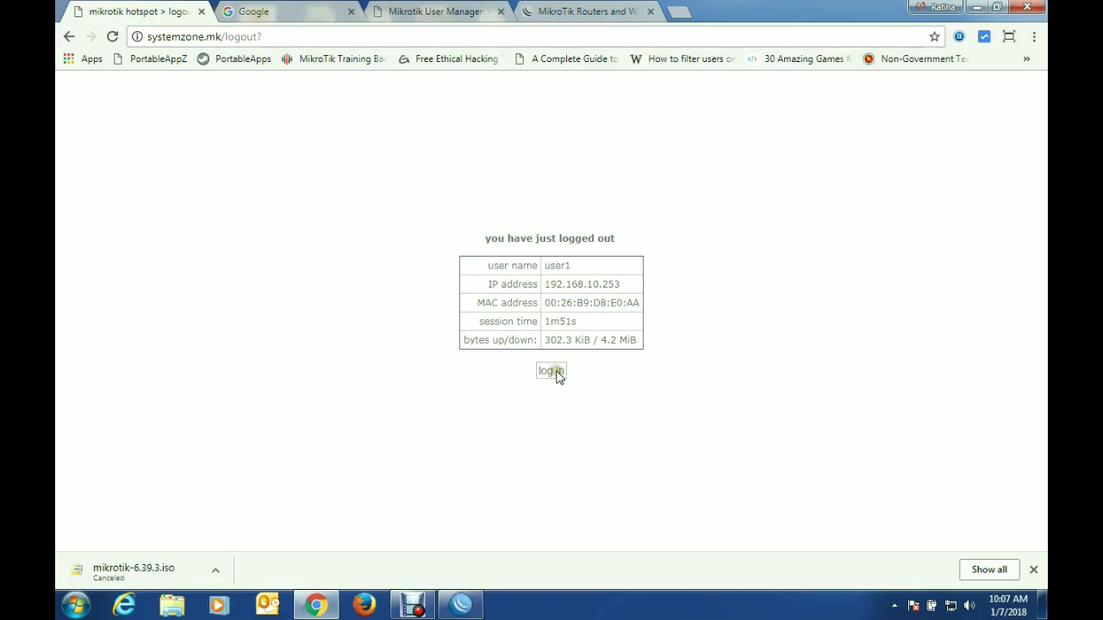
left_click(552, 371)
Step: Sign in to the hotspot as user2 with its password
left_click(736, 239)
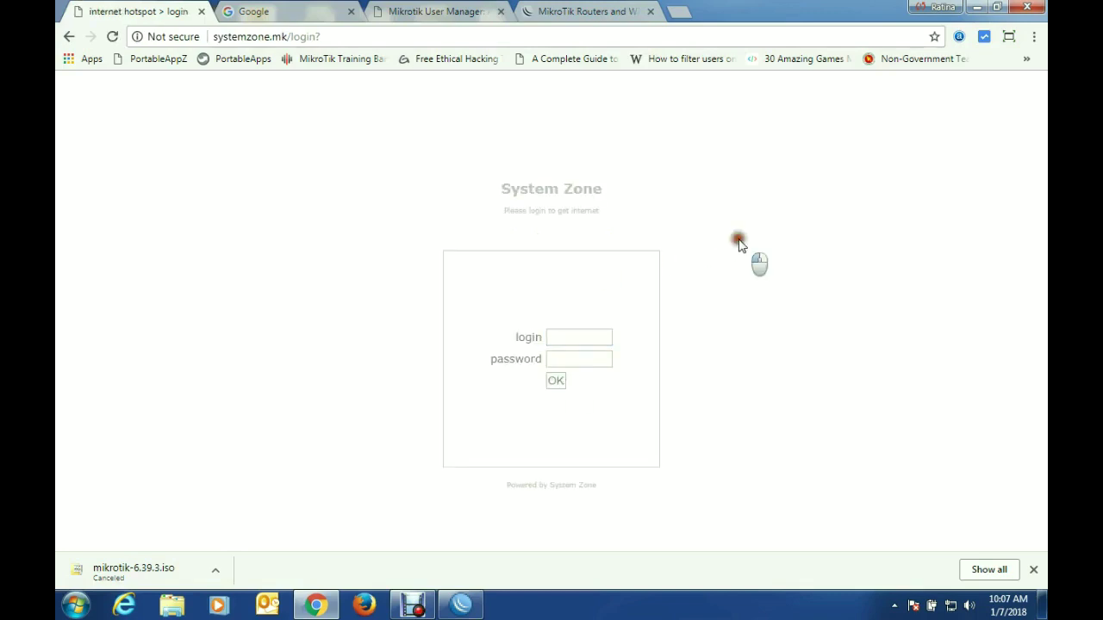
left_click(583, 338)
type("user2")
left_click(584, 358)
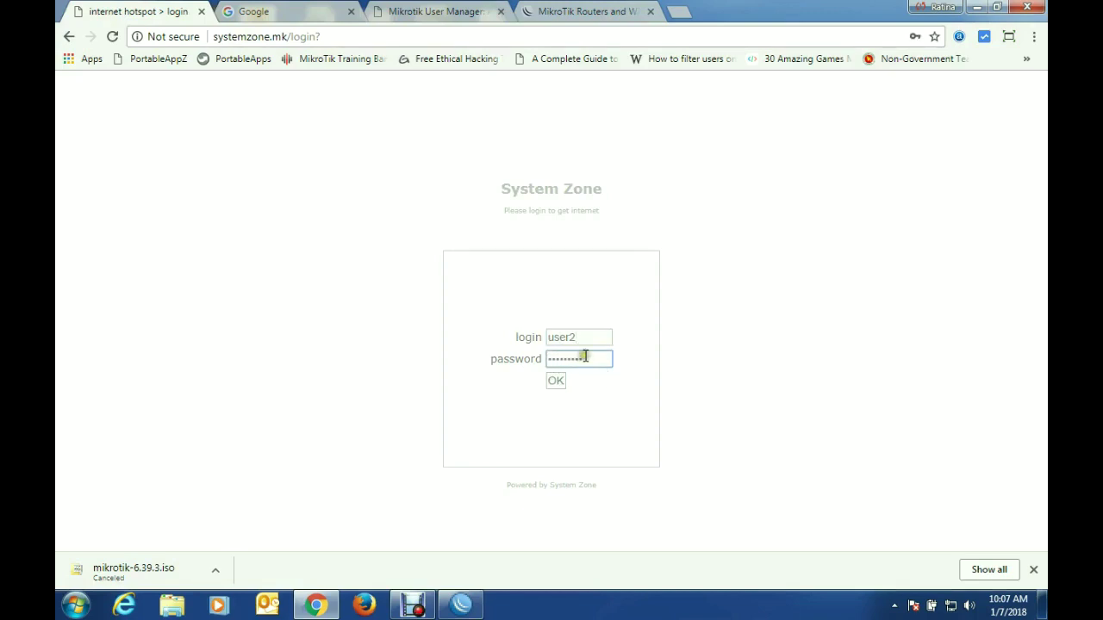
left_click(555, 383)
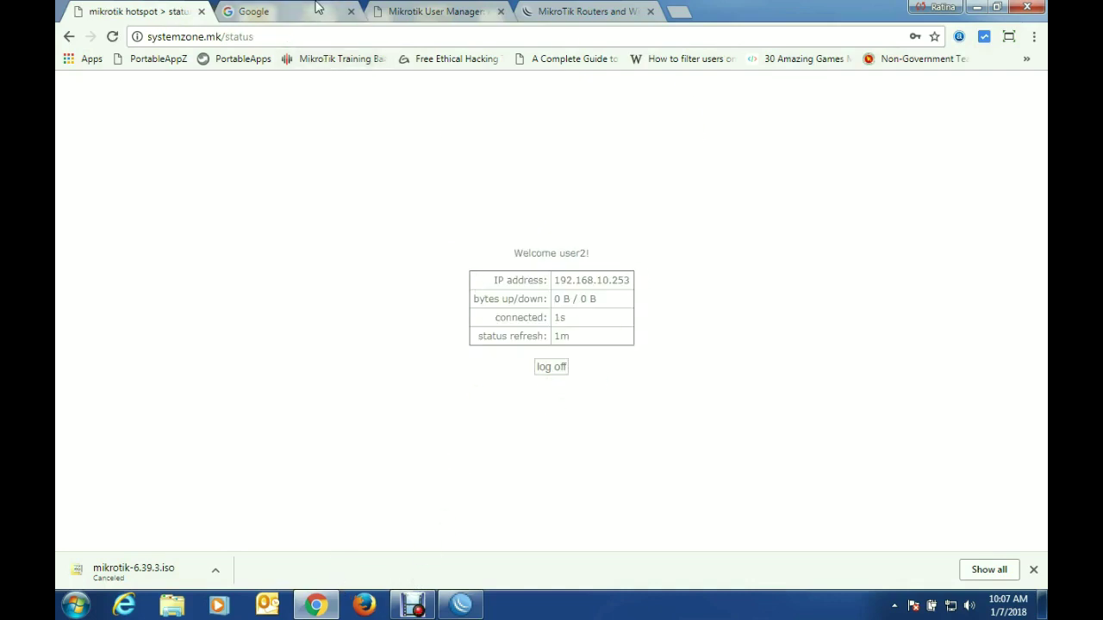
Step: Close the session details and review user2's account in the Users list
left_click(439, 13)
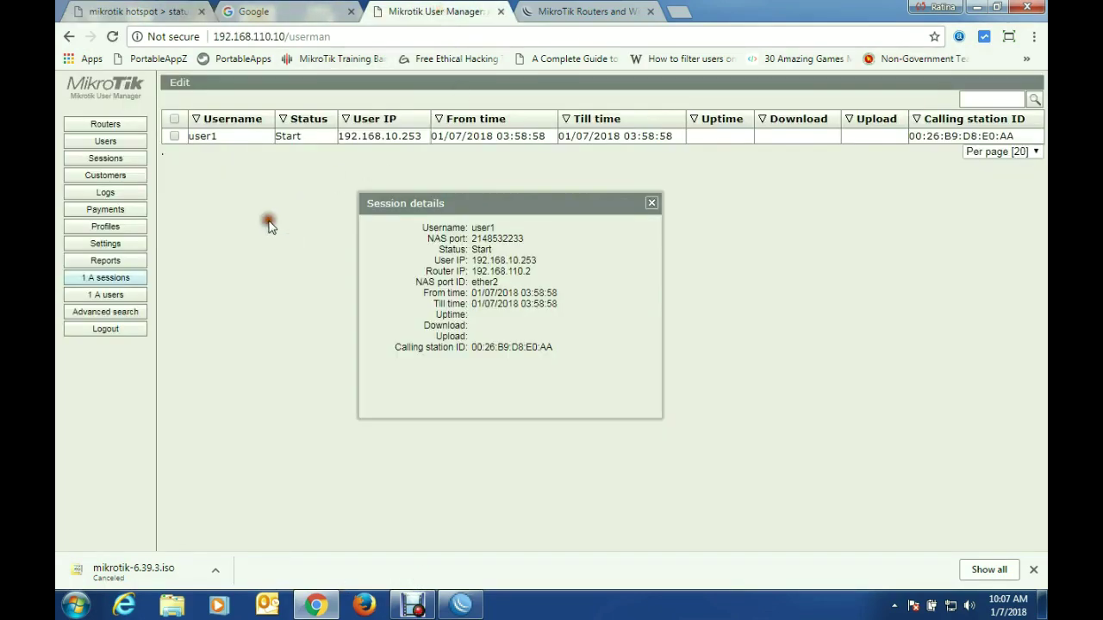
left_click(652, 205)
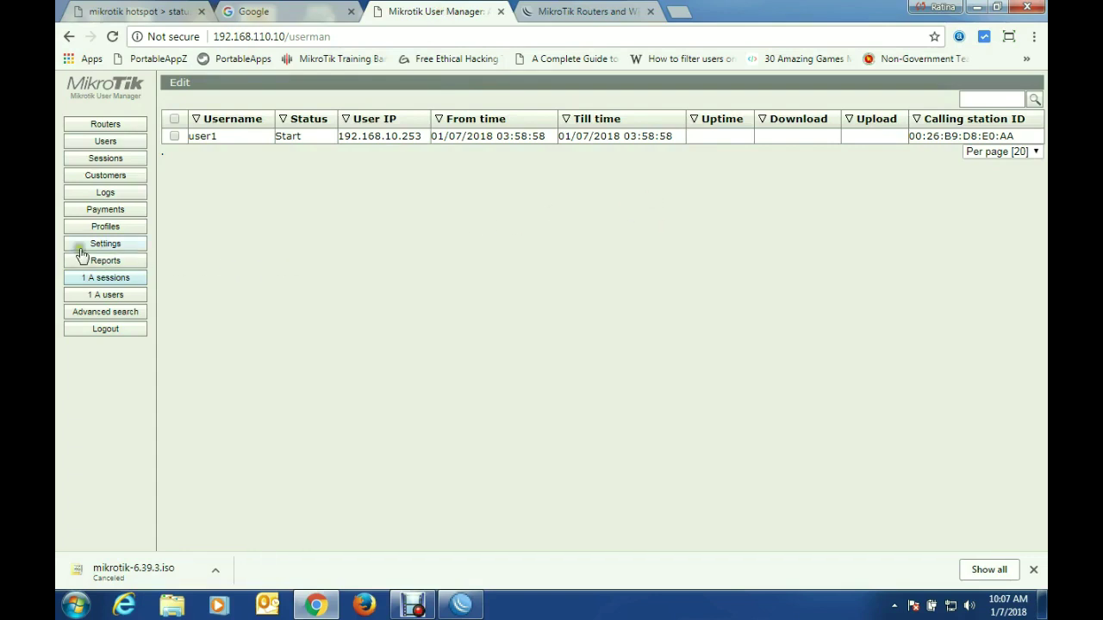
left_click(105, 141)
left_click(289, 152)
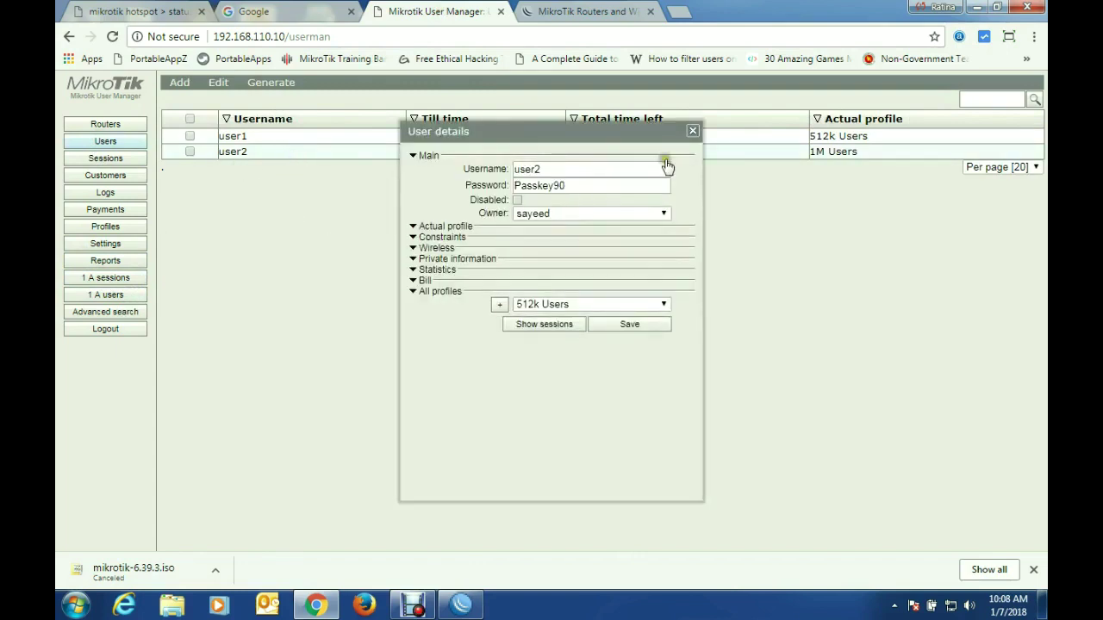
left_click(692, 131)
Step: List all sessions and open user2's session details from 192.168.10.253 (NAS port ether2)
left_click(99, 283)
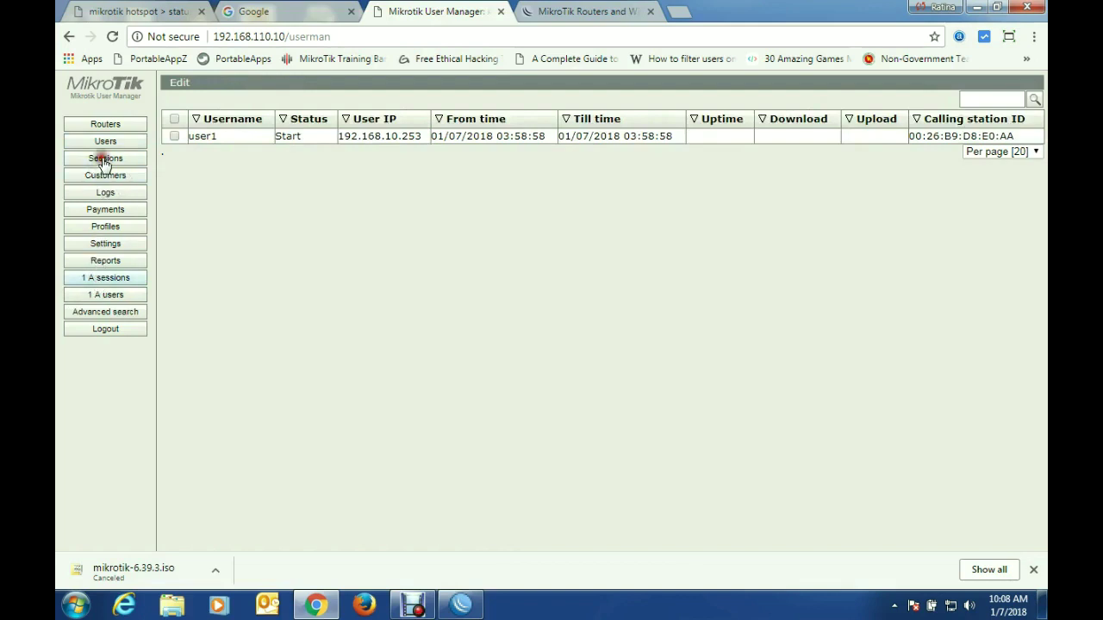
left_click(102, 160)
left_click(315, 232)
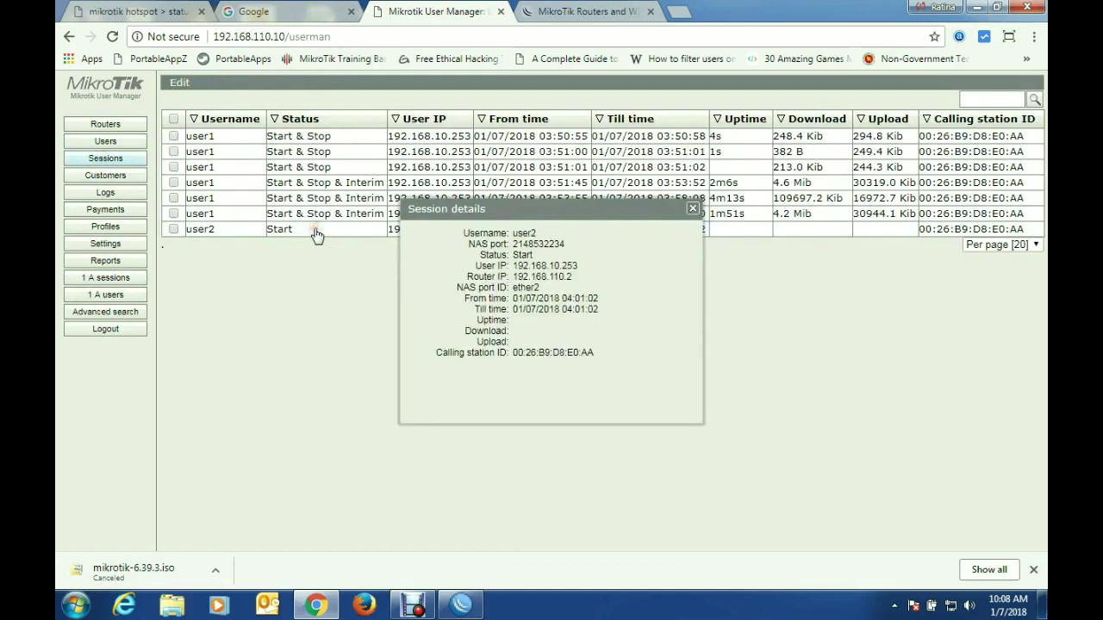
left_click_drag(524, 234, 515, 323)
left_click(431, 281)
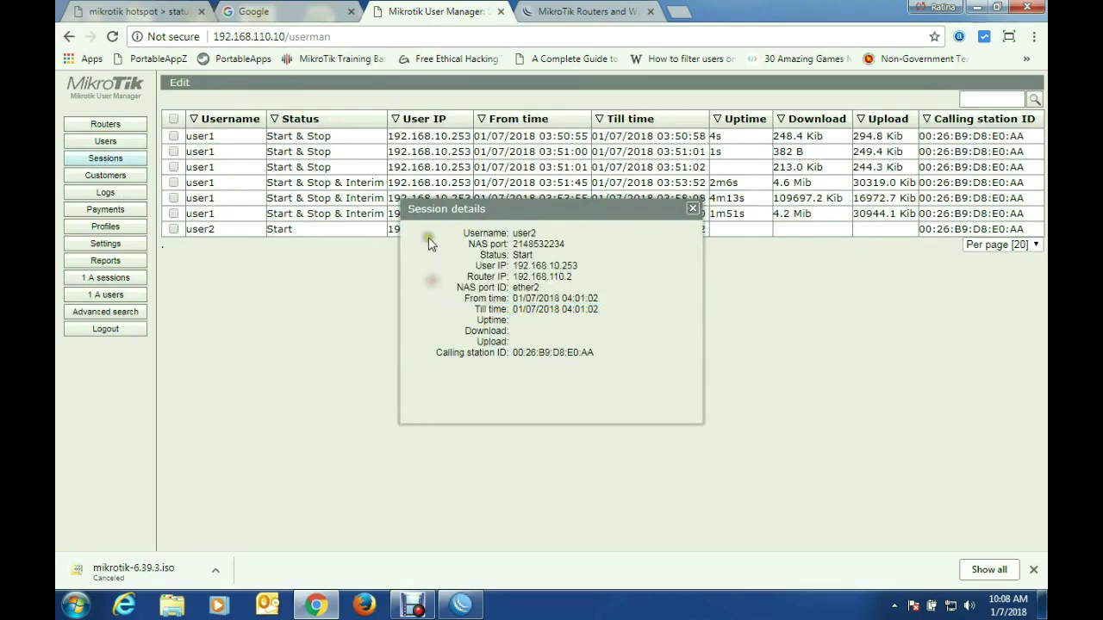
Step: Dismiss the connection error, relaunch WinBox and connect to 192.168.110.2
left_click(979, 7)
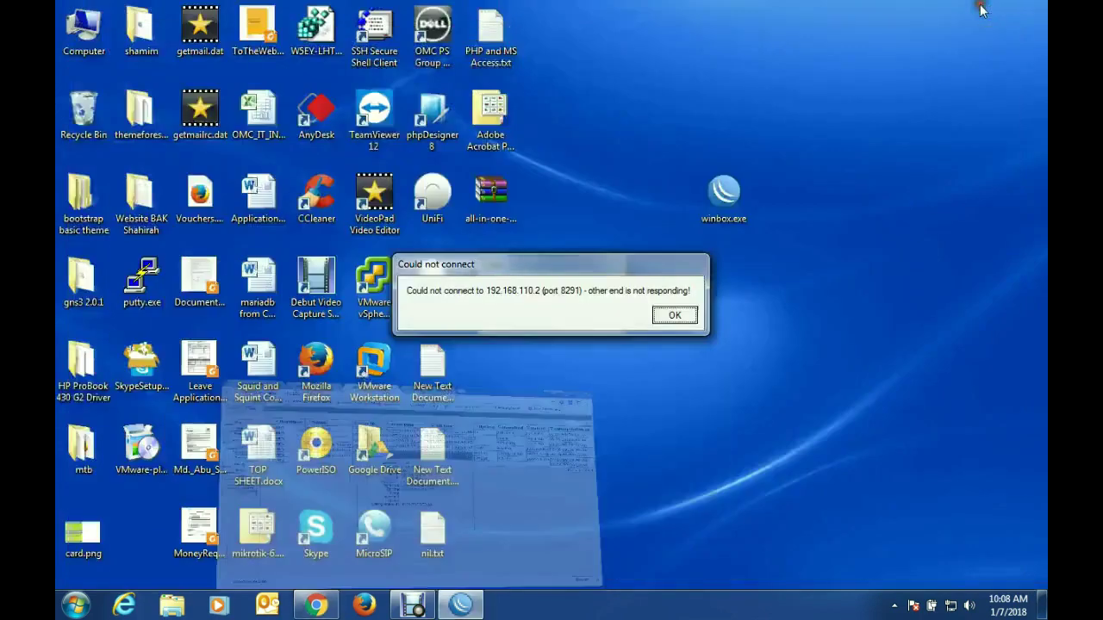
left_click(675, 315)
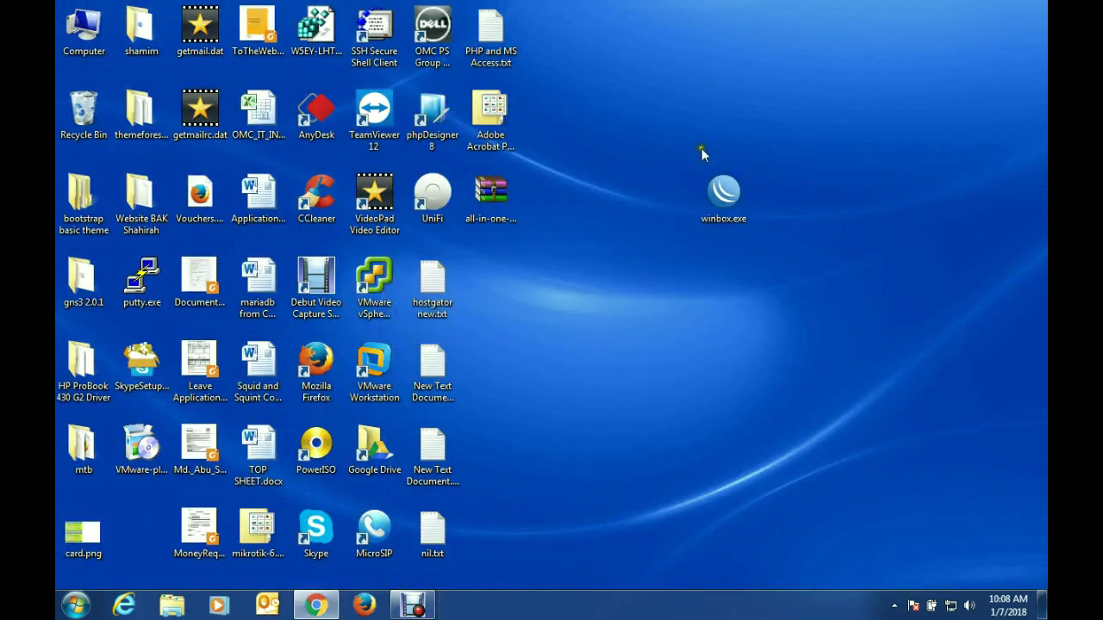
double_click(724, 192)
left_click(595, 315)
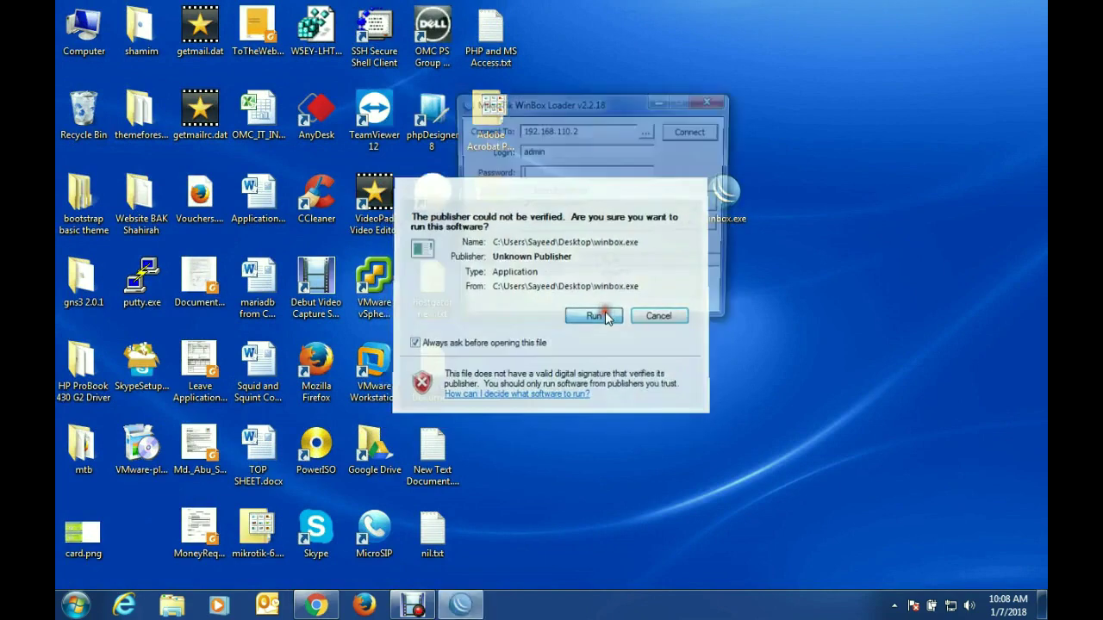
left_click(693, 131)
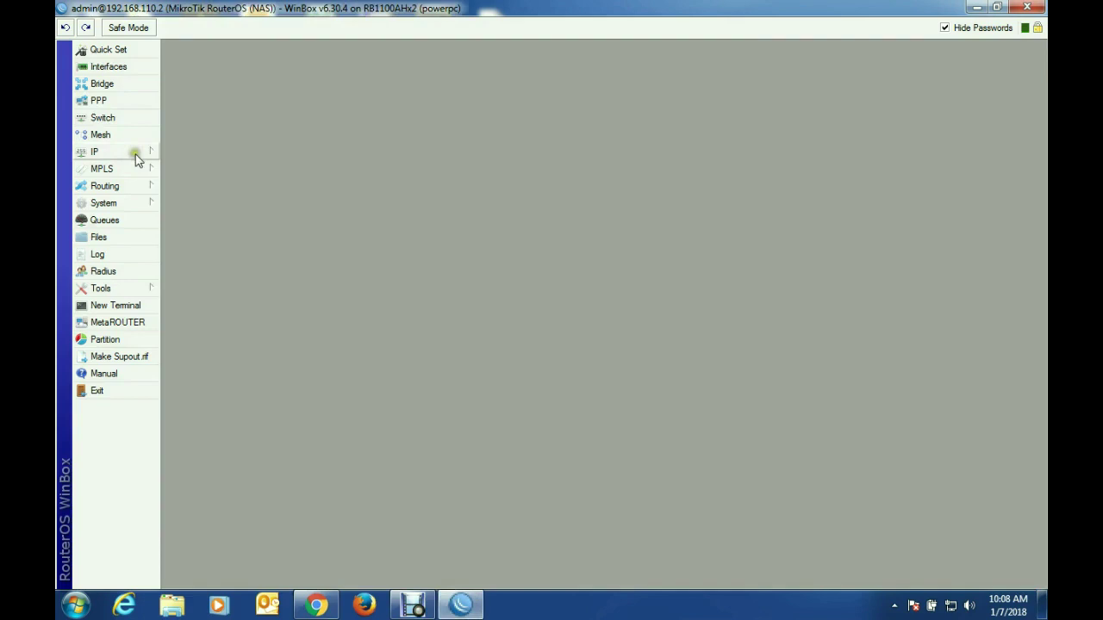
Step: Show IP > Hotspot Active with user2 selected online from 192.168.10.253, then restore Chrome
left_click(131, 153)
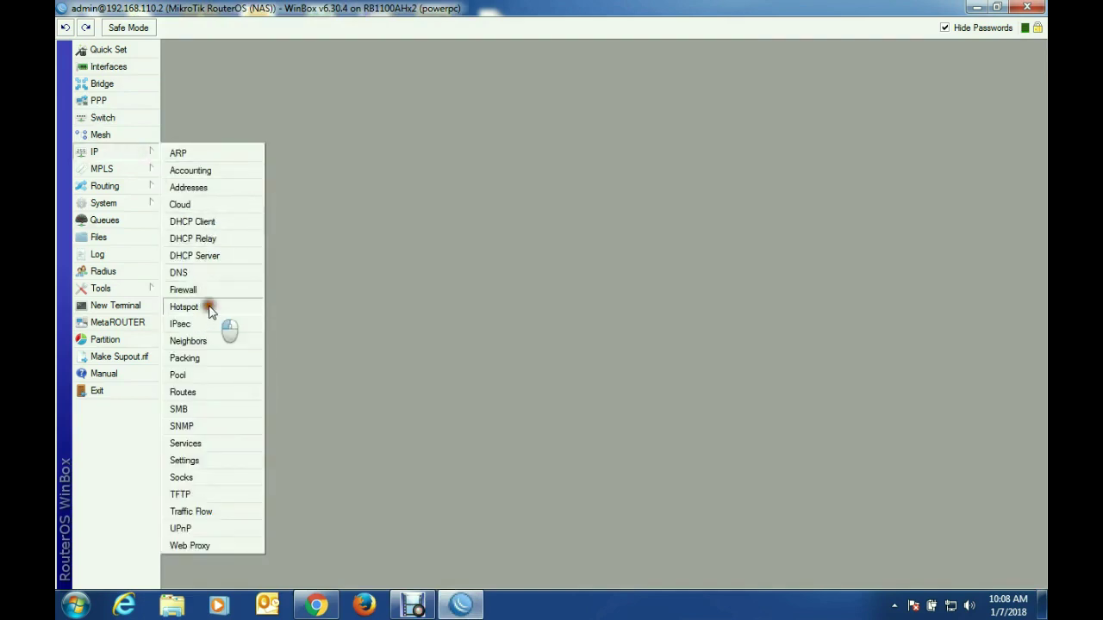
left_click(206, 307)
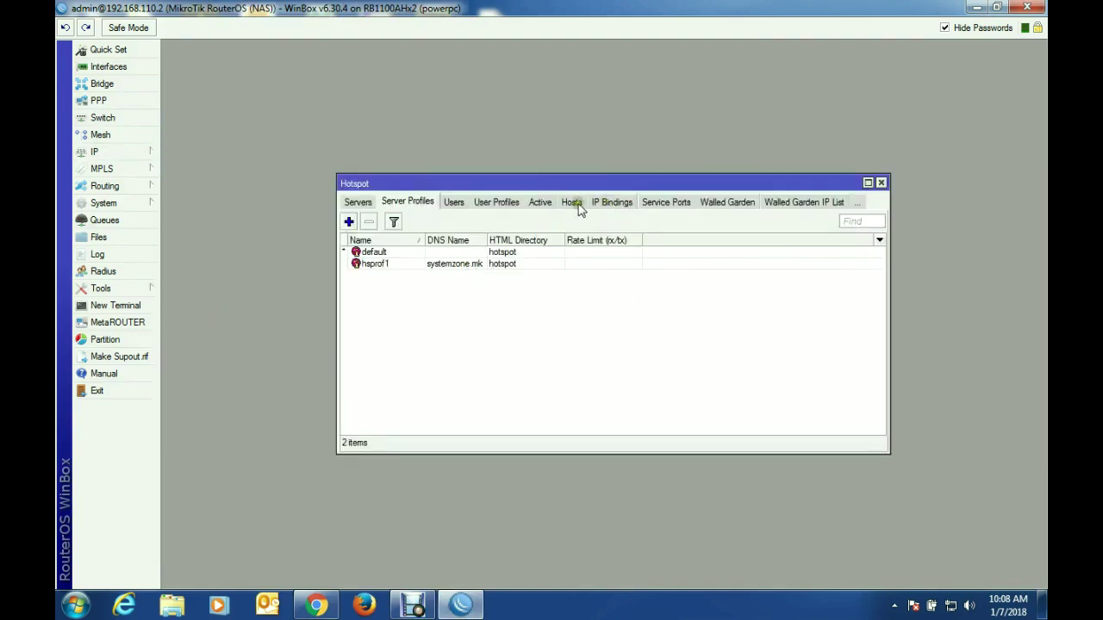
left_click(538, 203)
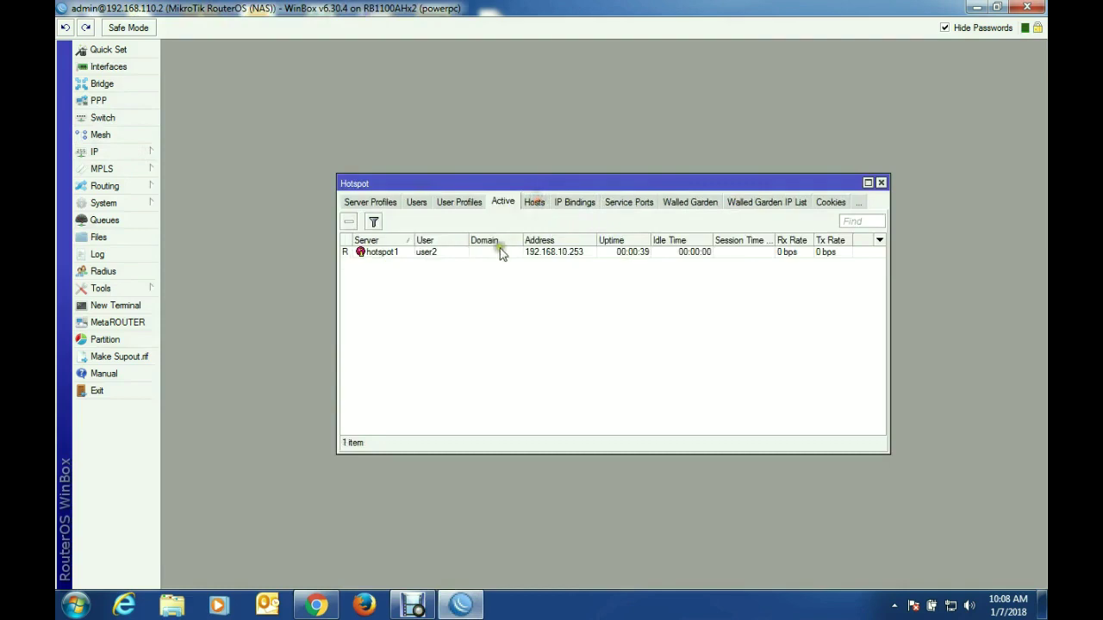
left_click(482, 253)
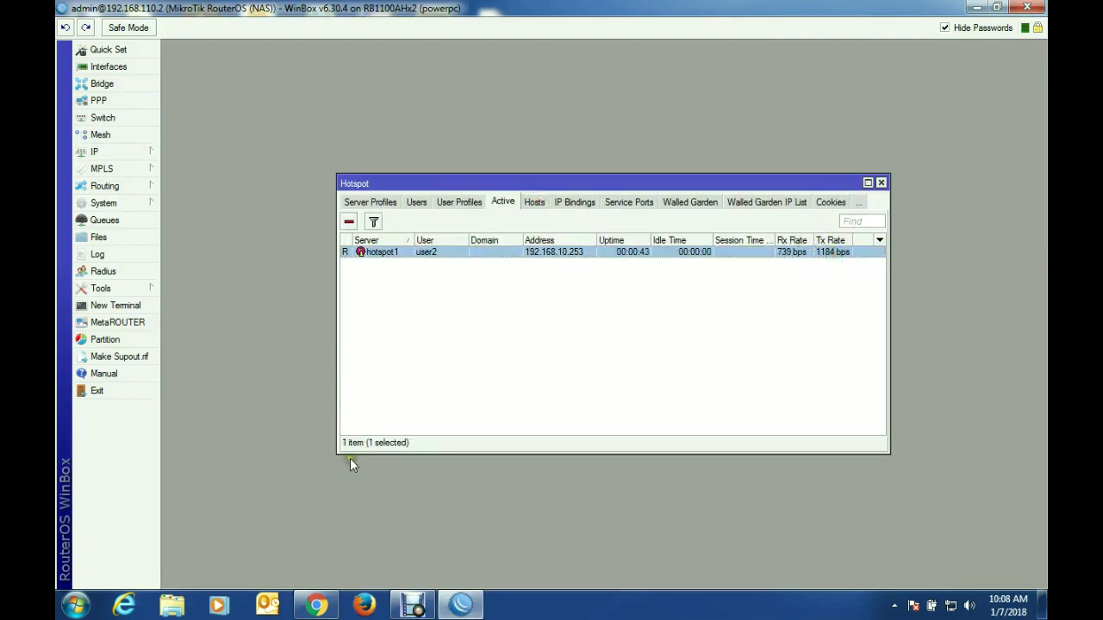
left_click(316, 606)
Step: Save mikrotik-6.39.3.iso from the Release 6.39.3 download archive to the Desktop
left_click(576, 12)
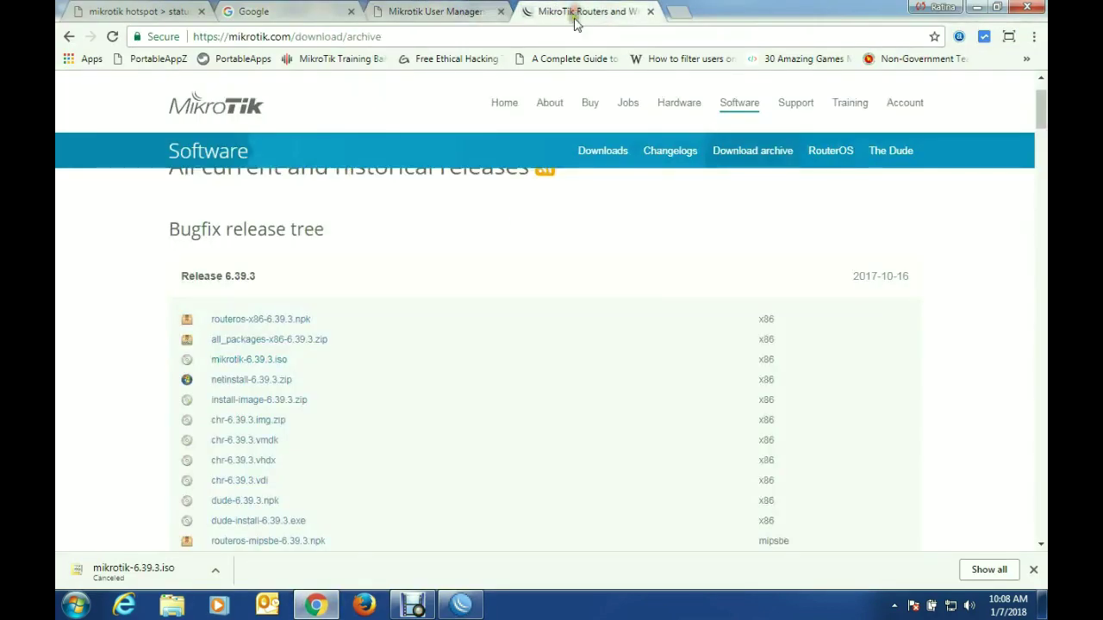
left_click(259, 360)
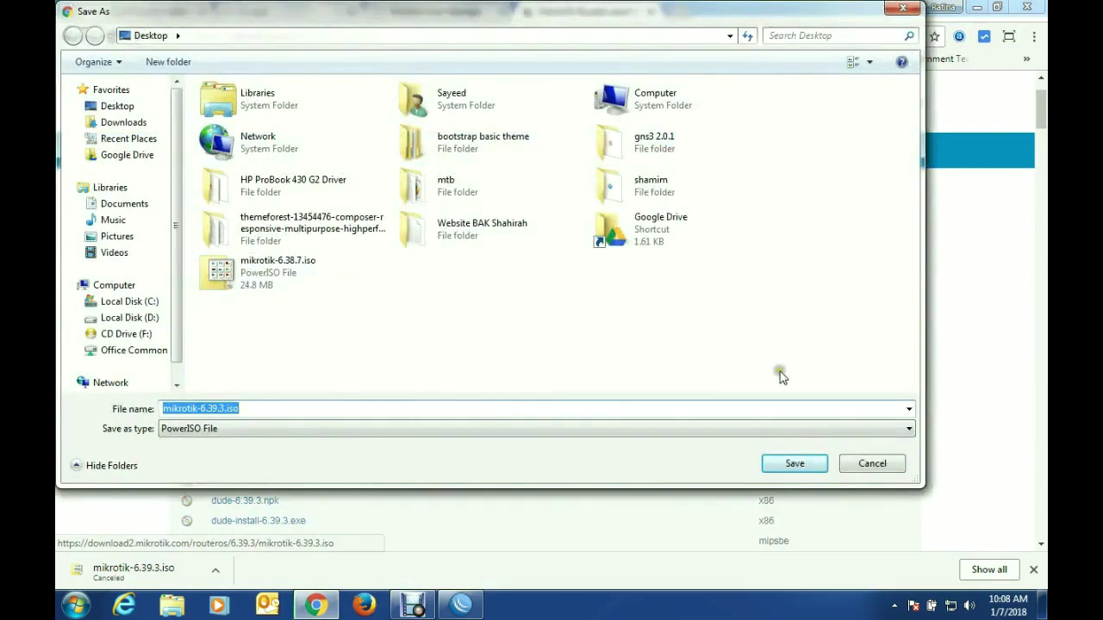
left_click(810, 462)
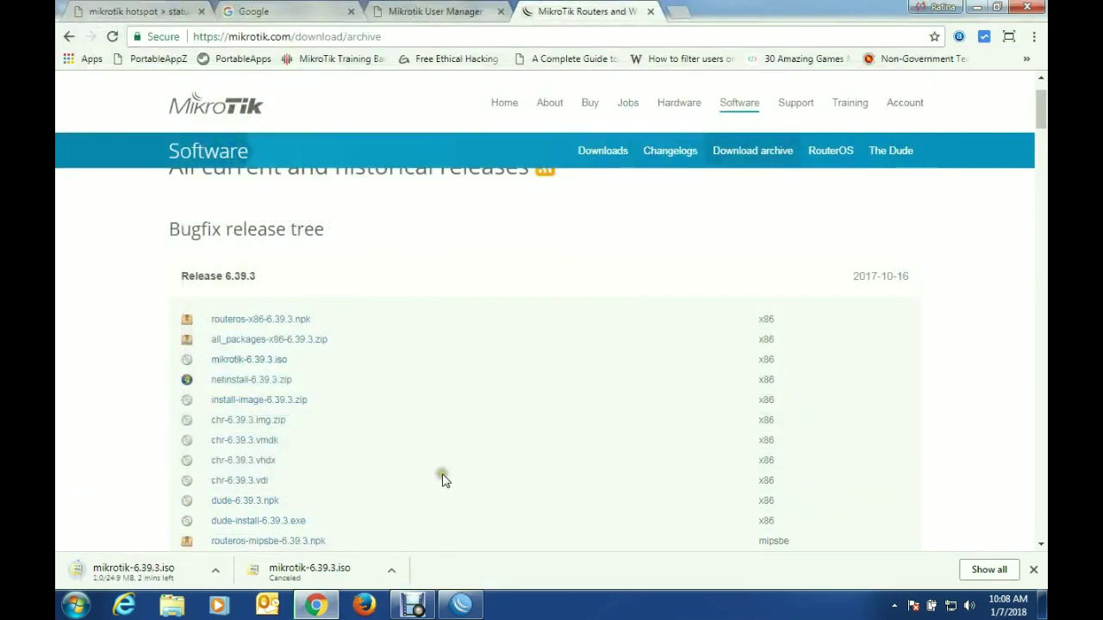
left_click(459, 606)
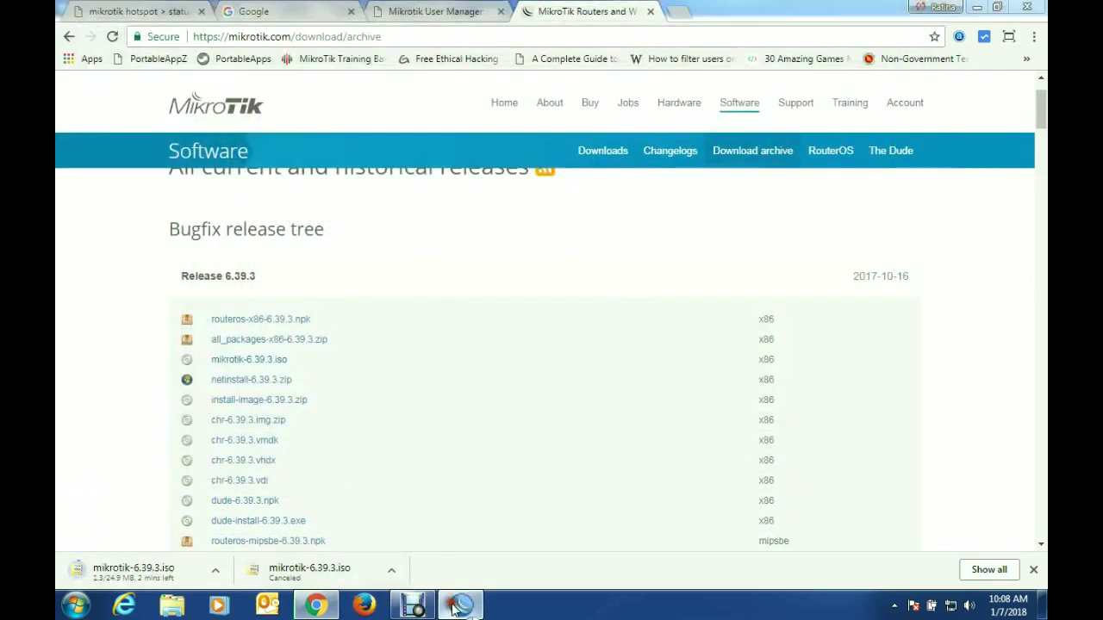
Step: Narrow the Session Time column to see user2's Rx/Tx rates (about 2.1 Mbps), then close Hotspot
left_click_drag(775, 239, 726, 240)
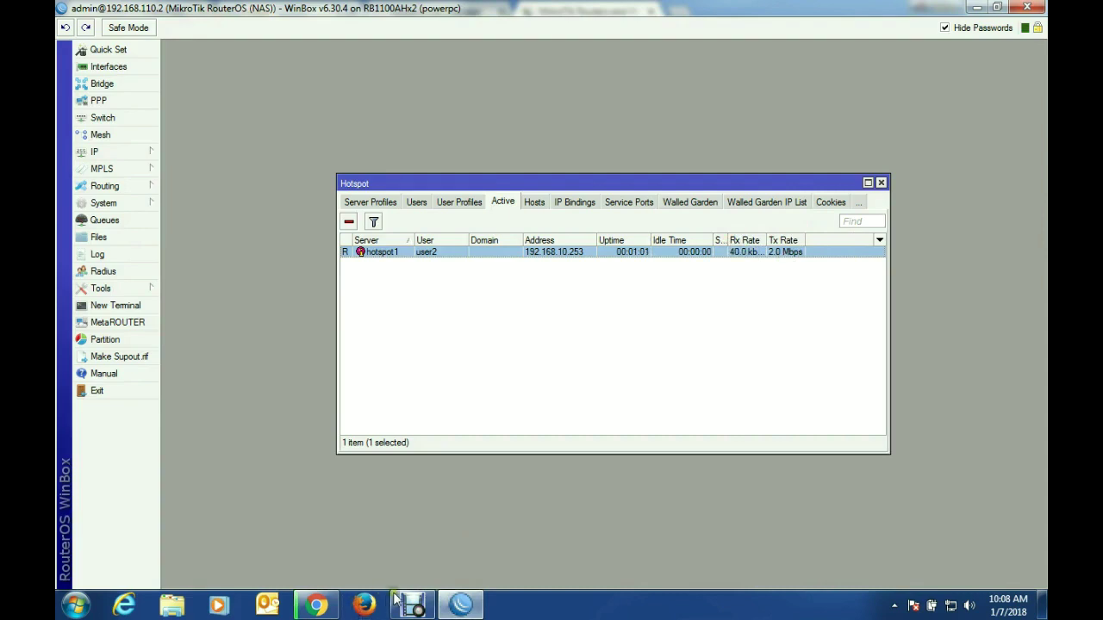
left_click(882, 183)
Step: Close WinBox, the download archive tab, the Session details popup and the User Manager tab
left_click(1038, 11)
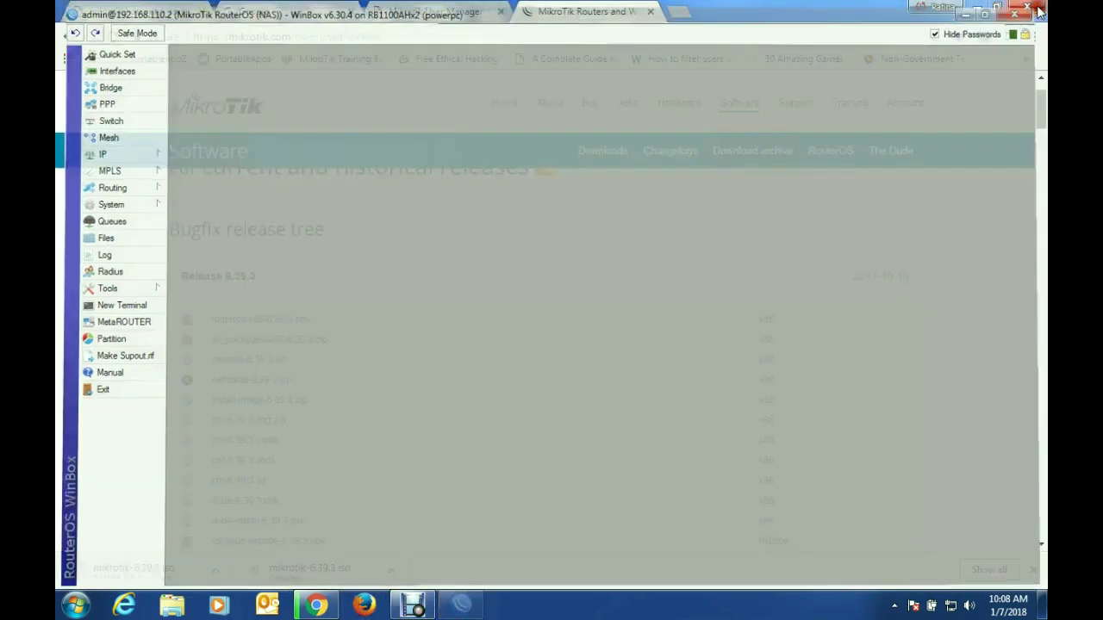
left_click(653, 11)
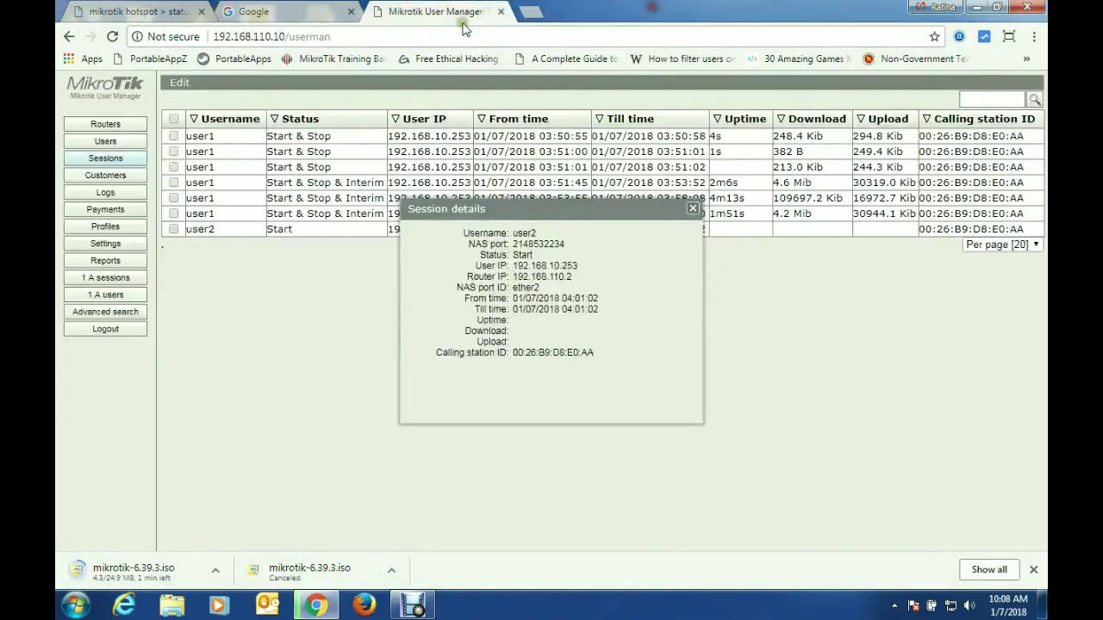
left_click_drag(535, 212, 484, 227)
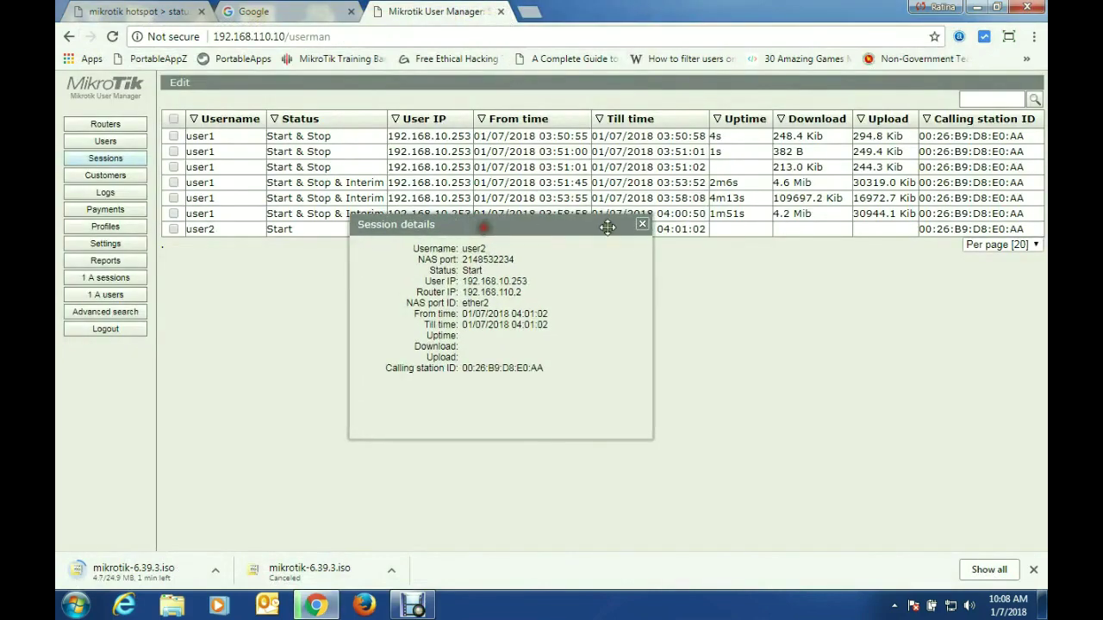
left_click(642, 225)
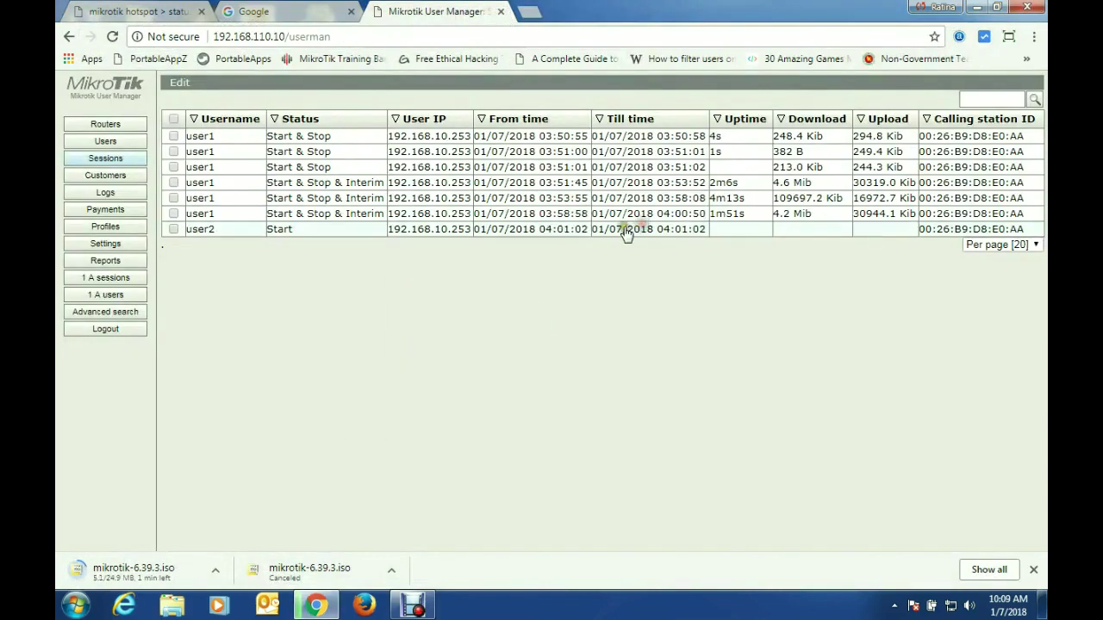
left_click(501, 11)
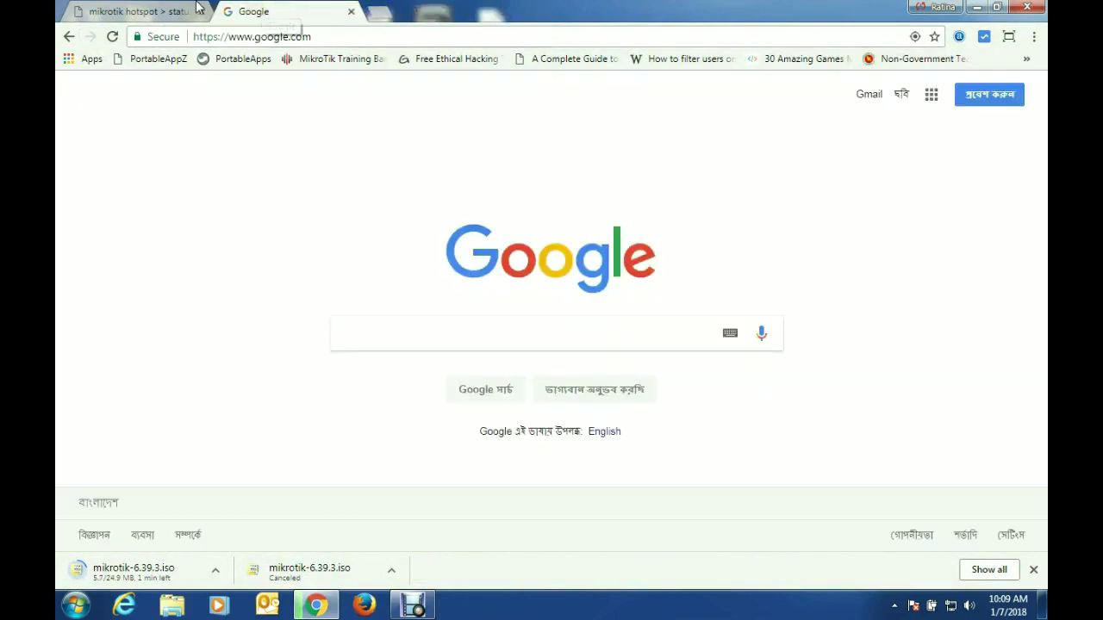
Step: Cancel the mikrotik-6.39.3.iso download and log user2 off the hotspot
left_click(104, 12)
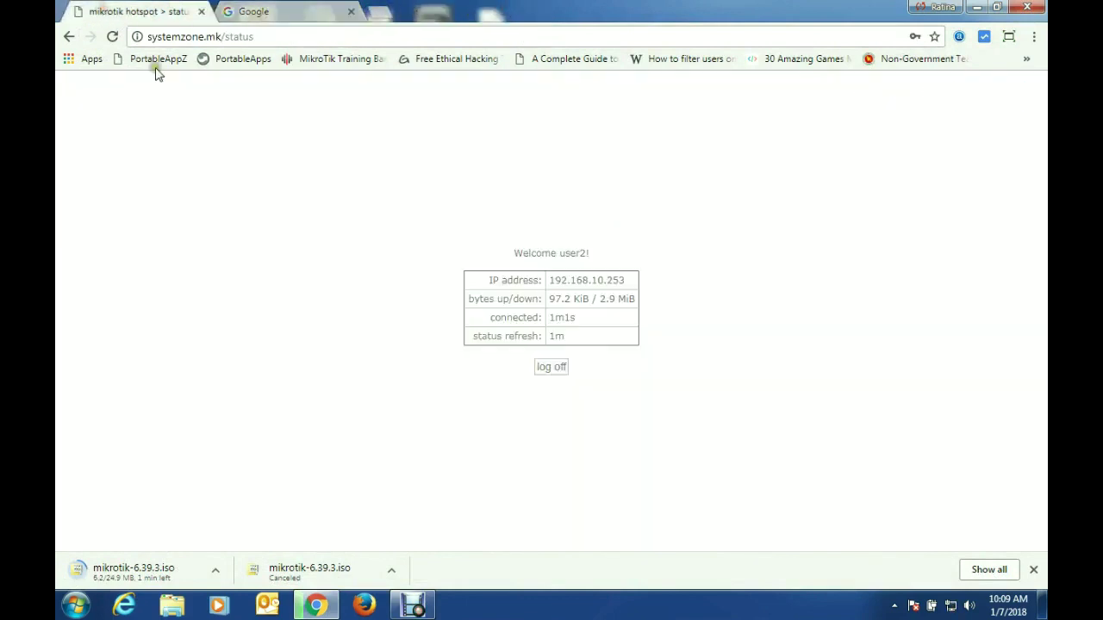
right_click(146, 577)
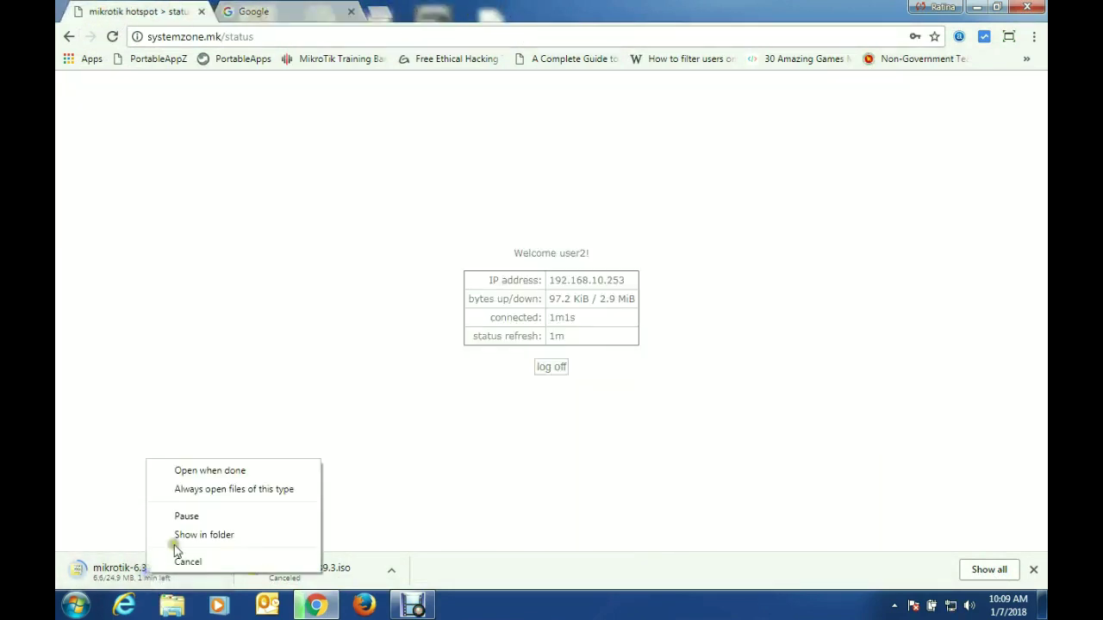
left_click(178, 558)
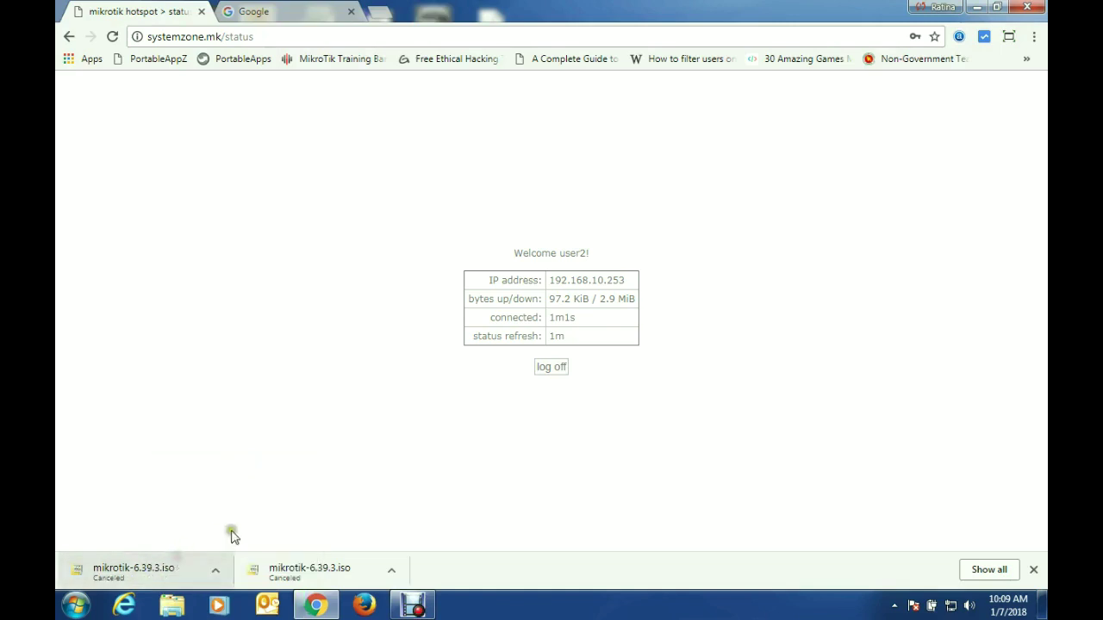
left_click(558, 367)
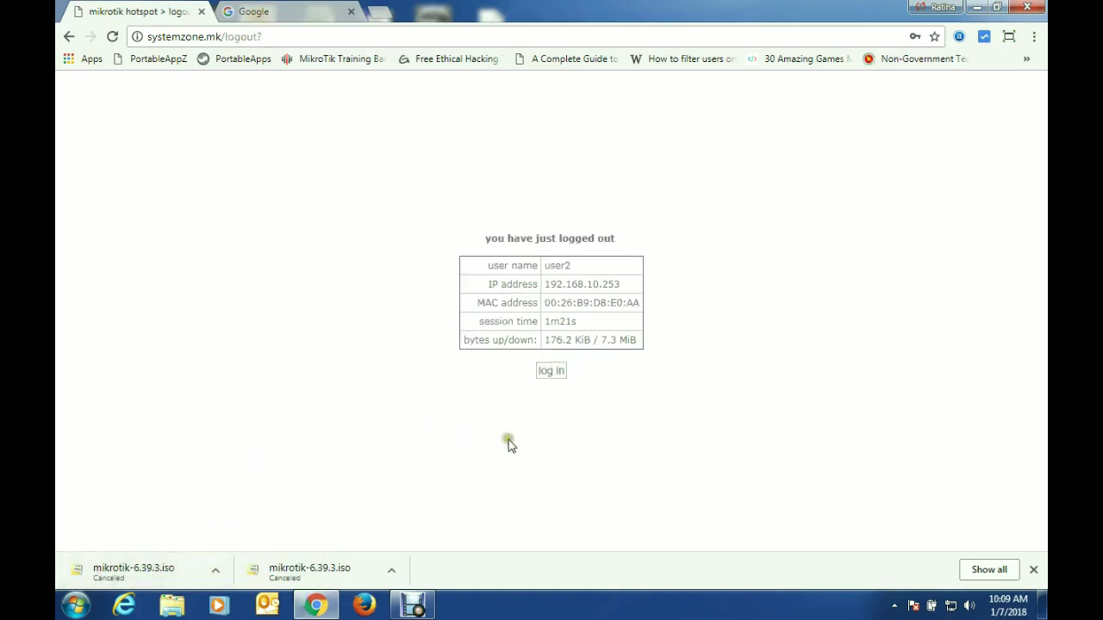